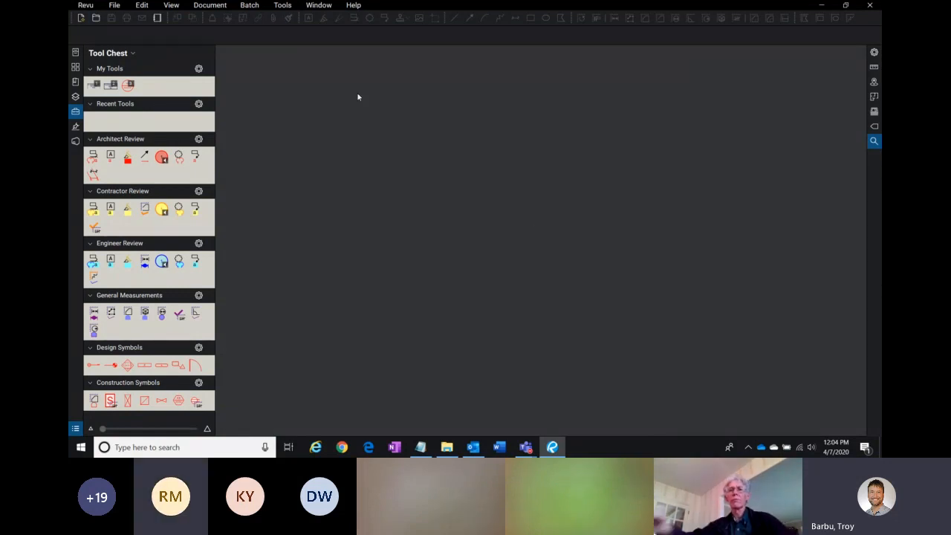
Step: Try to save the current Revu profile from the profiles list
click(85, 5)
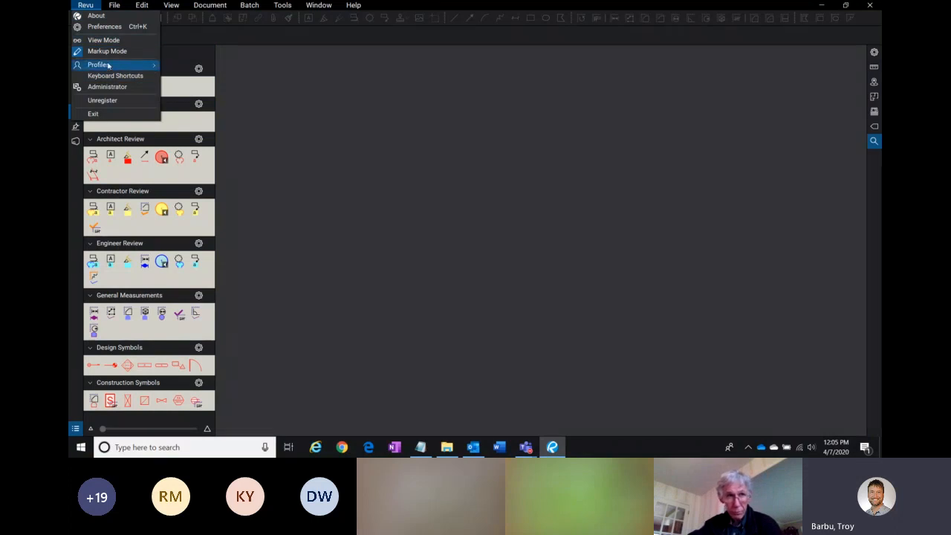
mouse_move(125, 66)
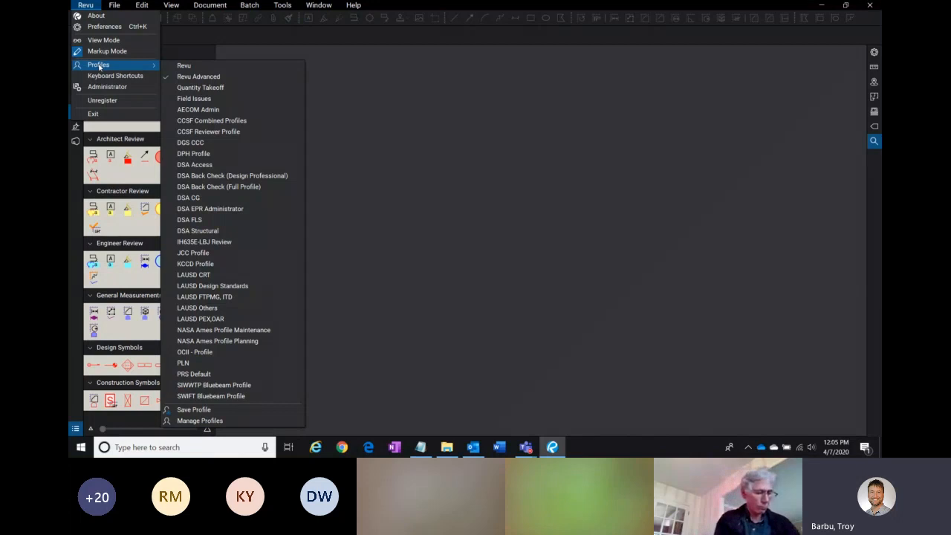
click(217, 411)
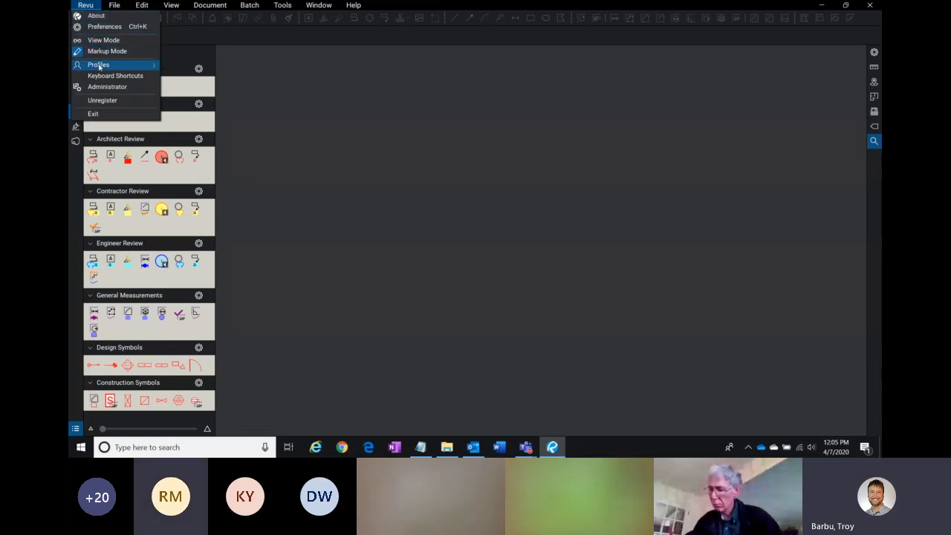
click(223, 410)
click(223, 410)
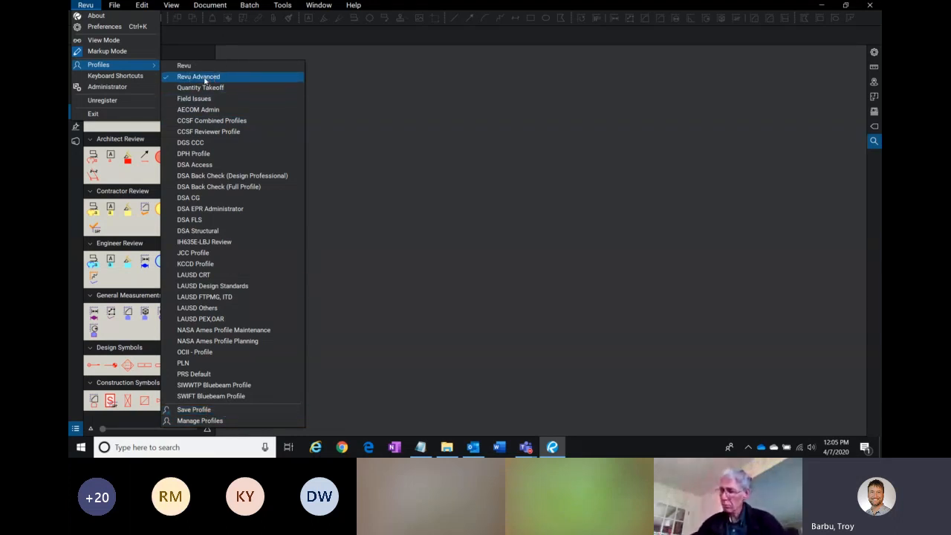
click(219, 411)
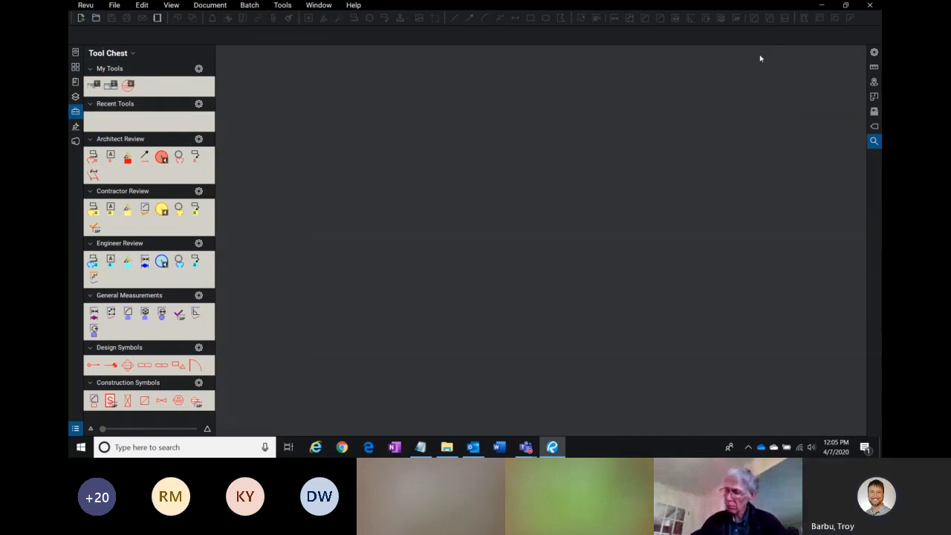
Step: Switch to File Explorer and select the SIWWTP Bluebeam Profile.bpx file in the SIWWTP Sand Island folder
click(823, 6)
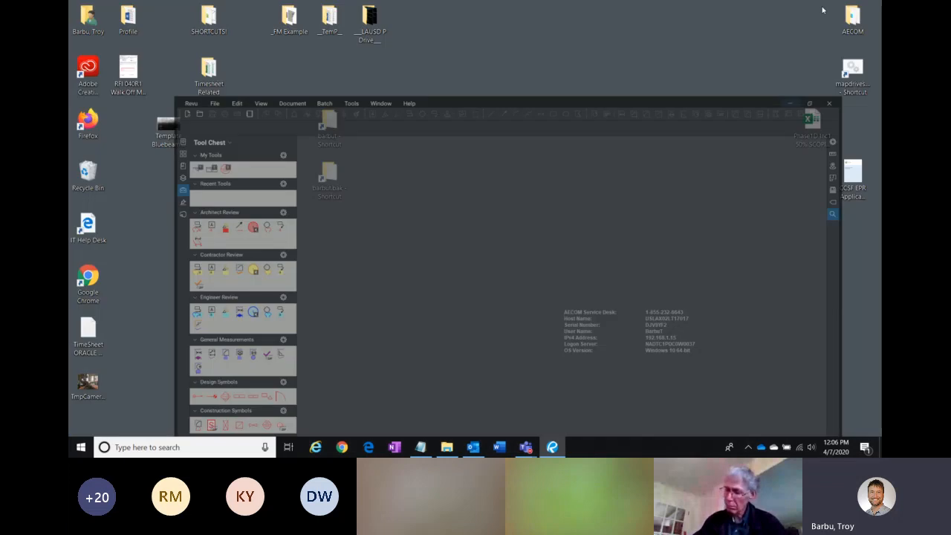
click(447, 447)
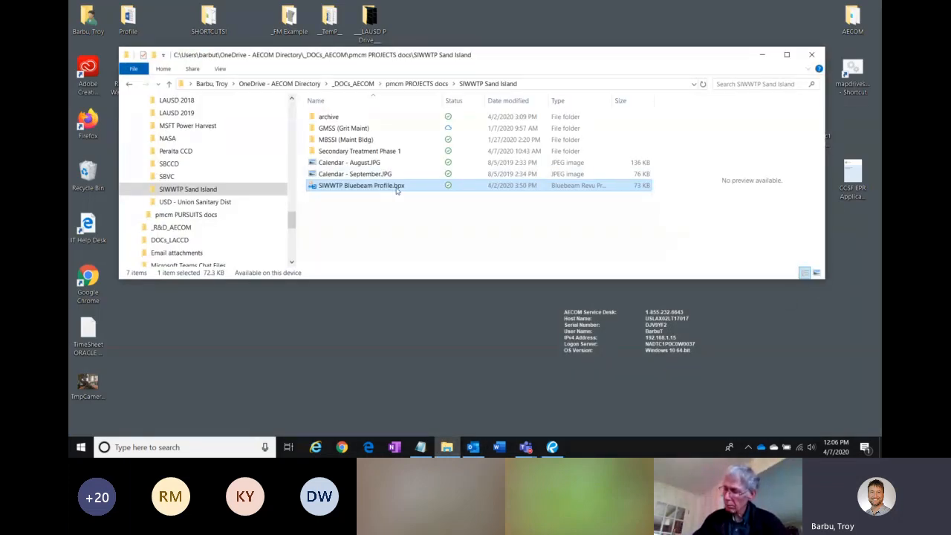
key(ctrl)
key(ctrl)
key(ctrl)
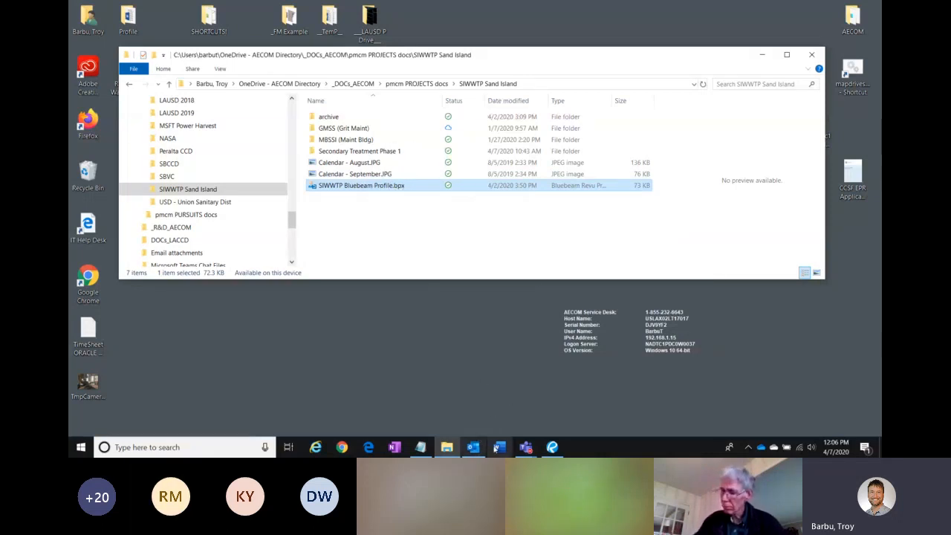
Step: Switch to the Teams meeting and locate the shared SIWWTP Bluebeam profile file in the meeting chat
mouse_move(527, 450)
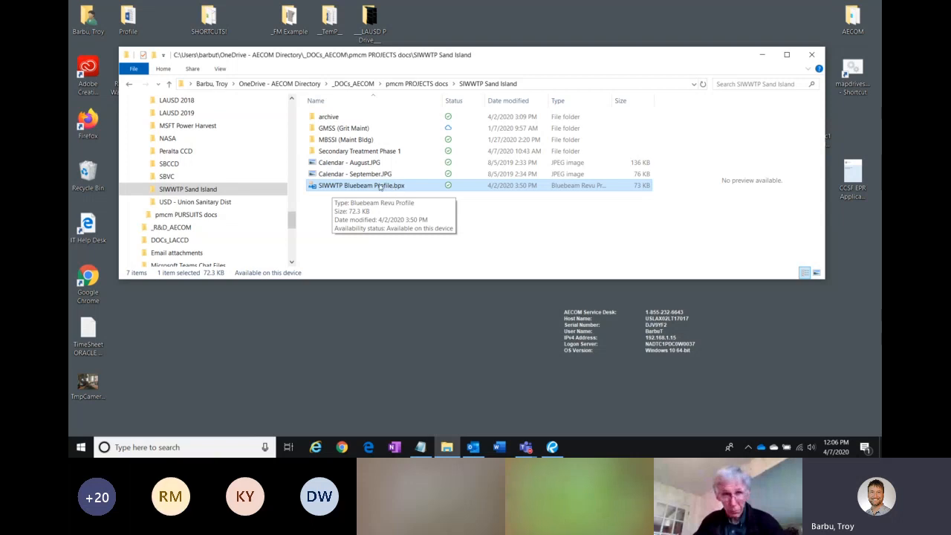
click(516, 446)
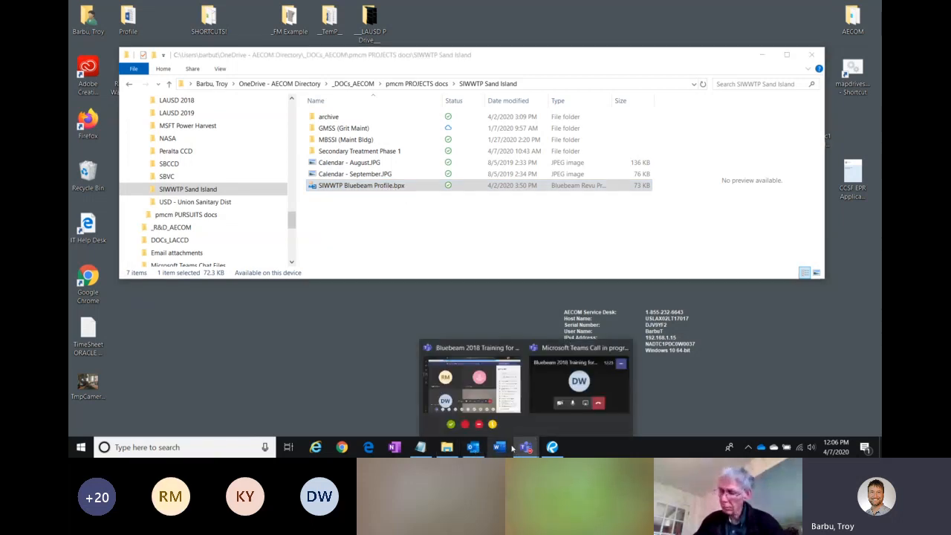
click(473, 383)
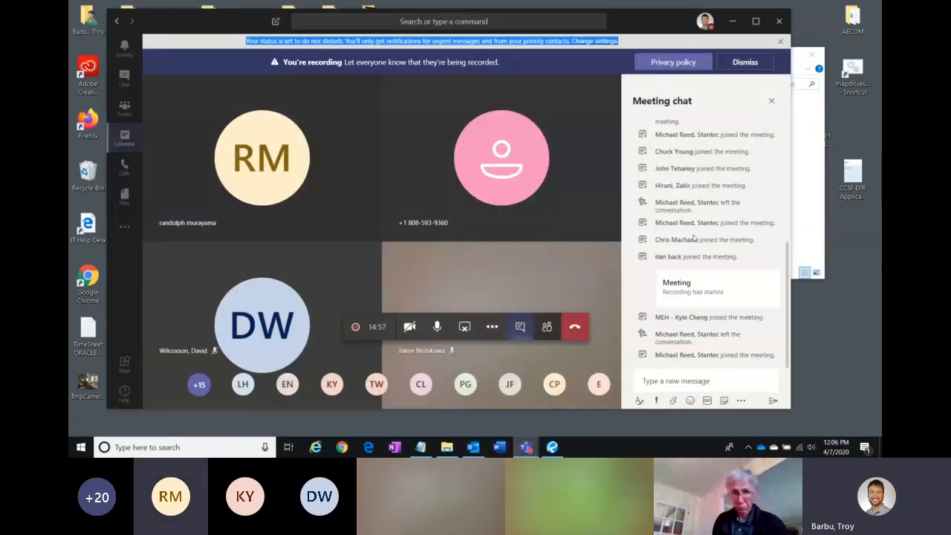
scroll(709, 260, up, 10)
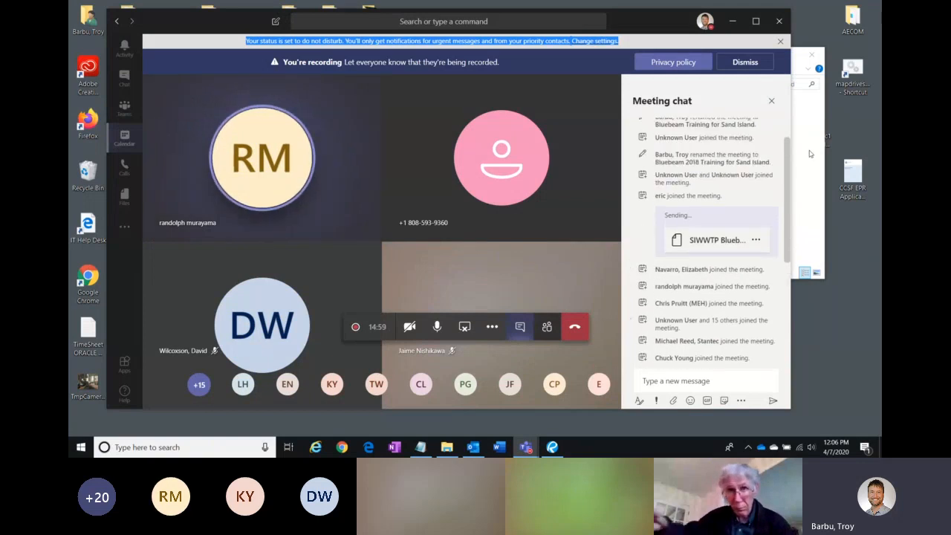
click(704, 257)
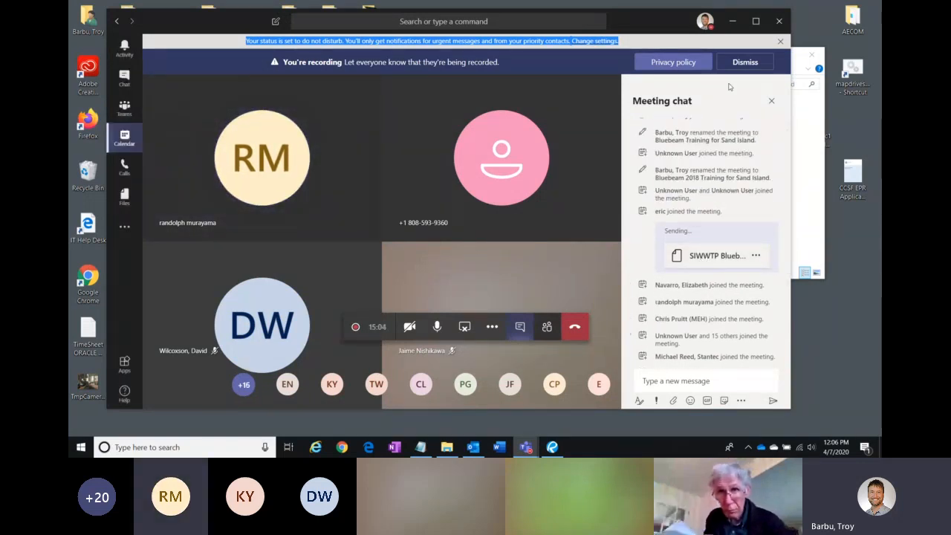
click(733, 23)
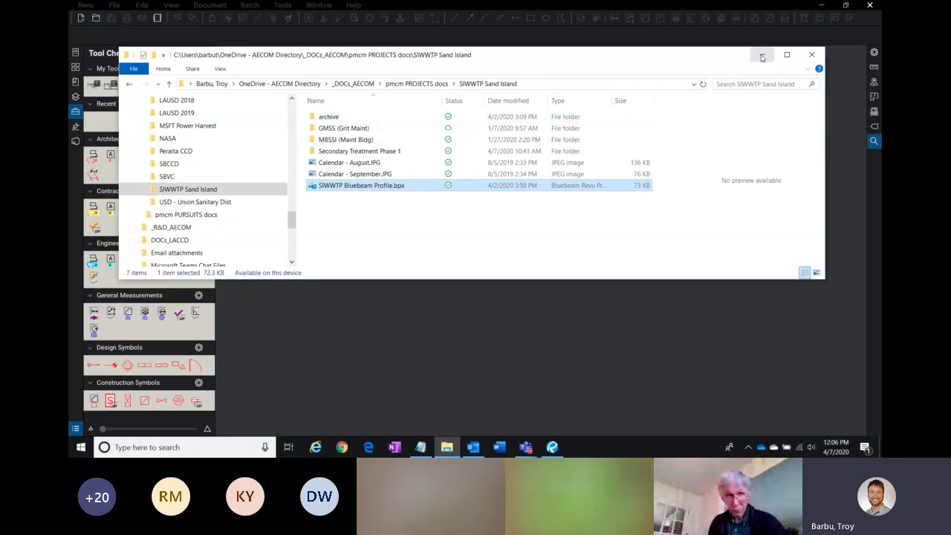
Step: Import the SIWWTP Bluebeam Profile into Revu, agreeing to overwrite the existing profile of the same name
click(761, 56)
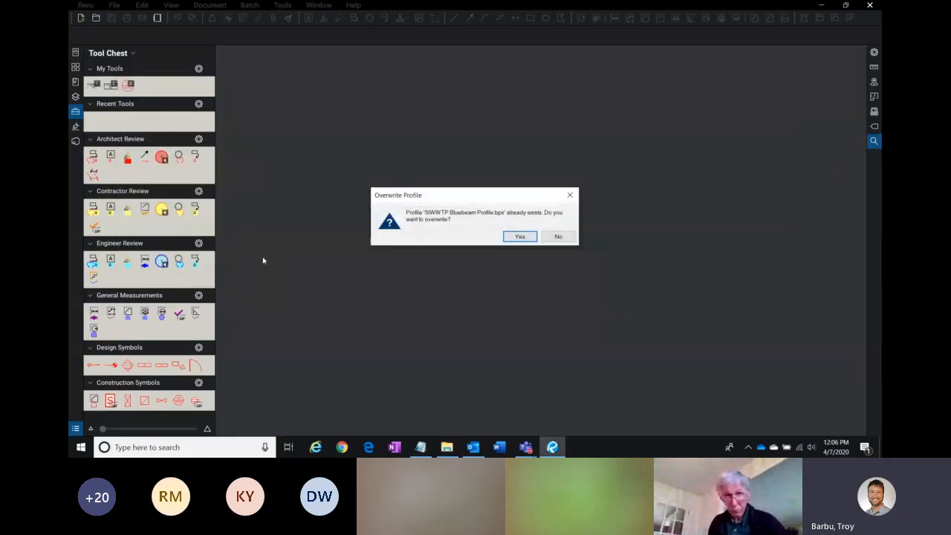
click(520, 236)
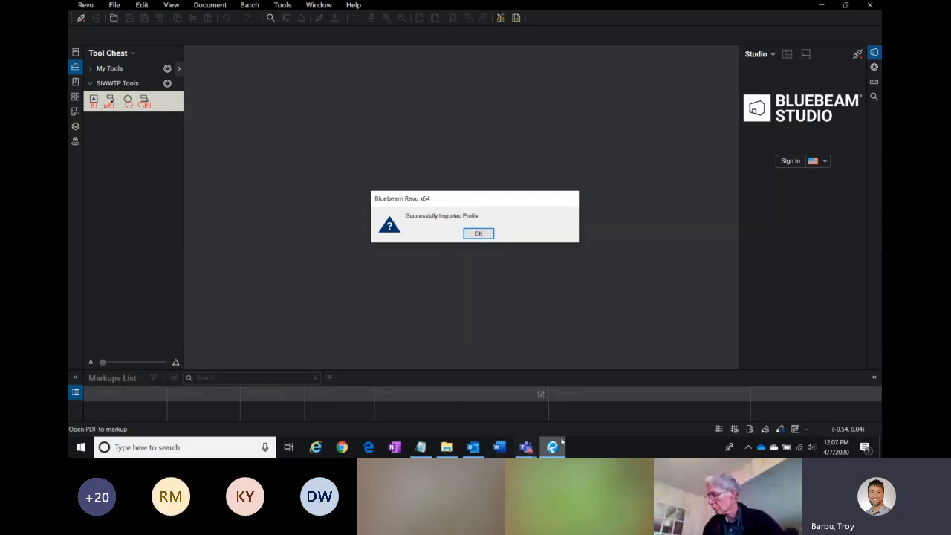
click(482, 234)
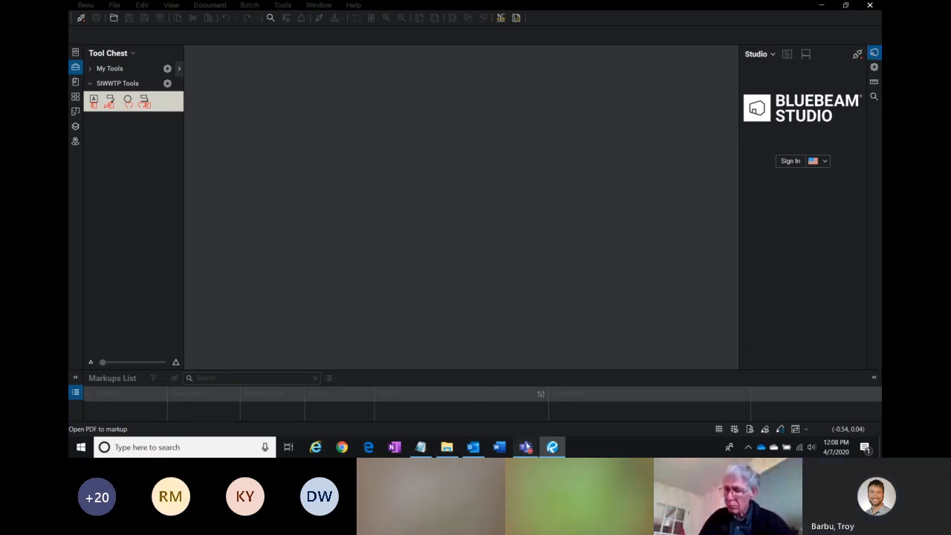
mouse_move(525, 447)
click(467, 390)
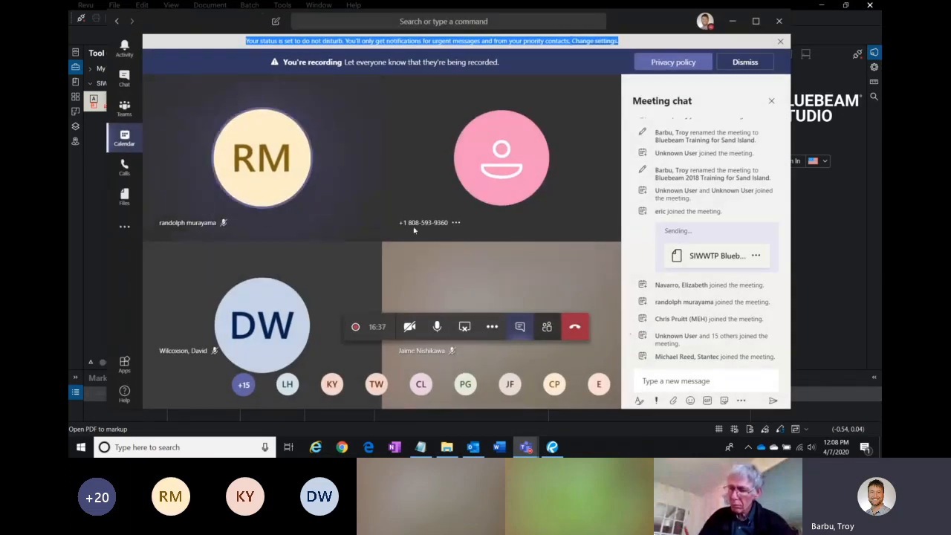
click(453, 226)
click(447, 246)
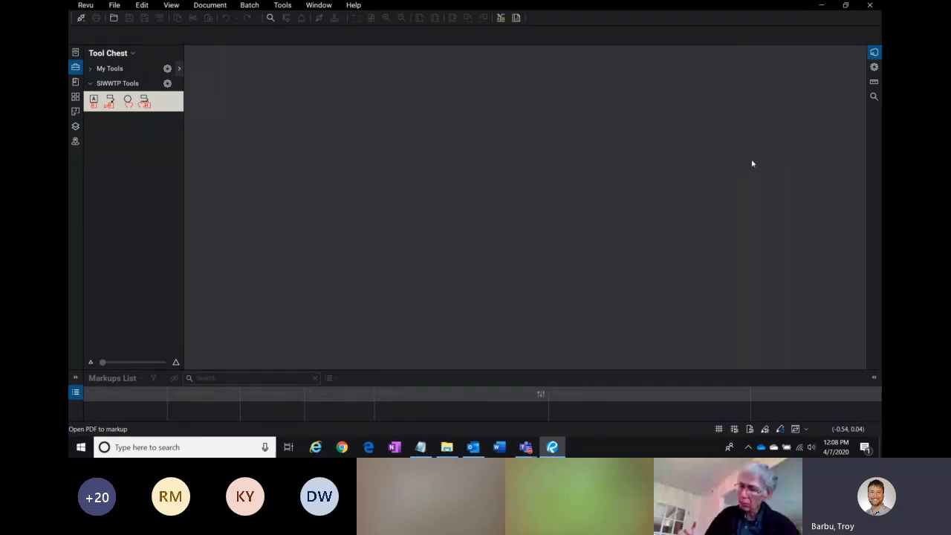
Step: Open the Bluebeam Studio panel and widen it slightly
click(874, 54)
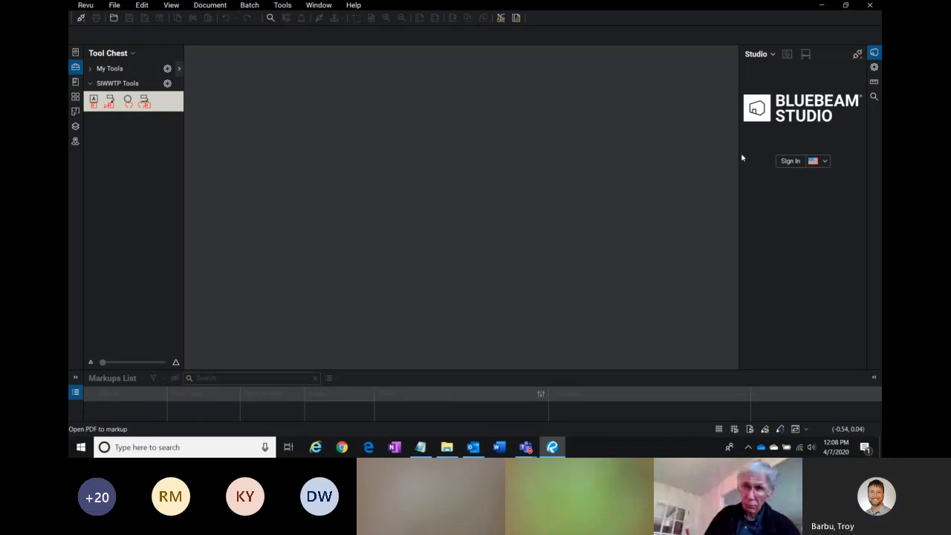
drag(737, 161, 714, 157)
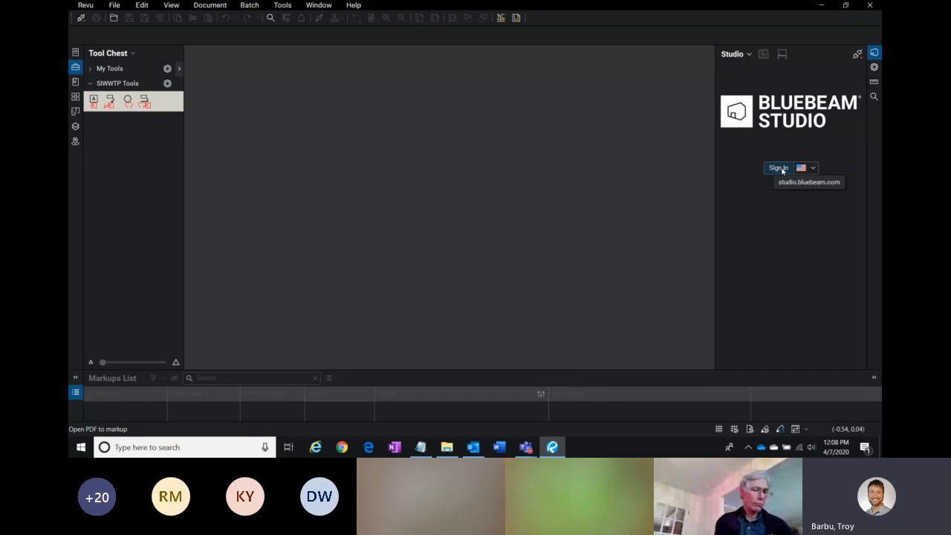
Step: Open the Bluebeam Studio sign-in dialog and select the address in the Bluebeam ID field
click(779, 169)
drag(456, 92, 408, 74)
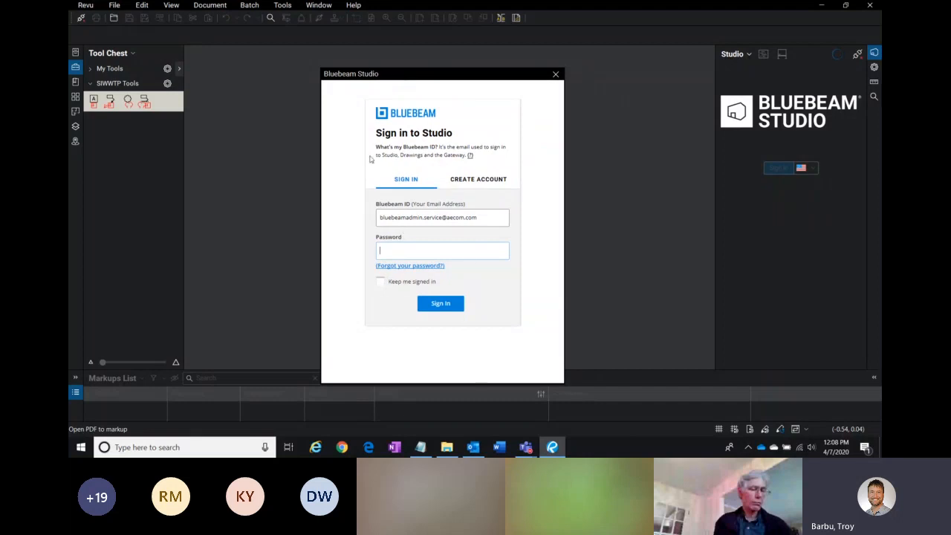
triple_click(488, 217)
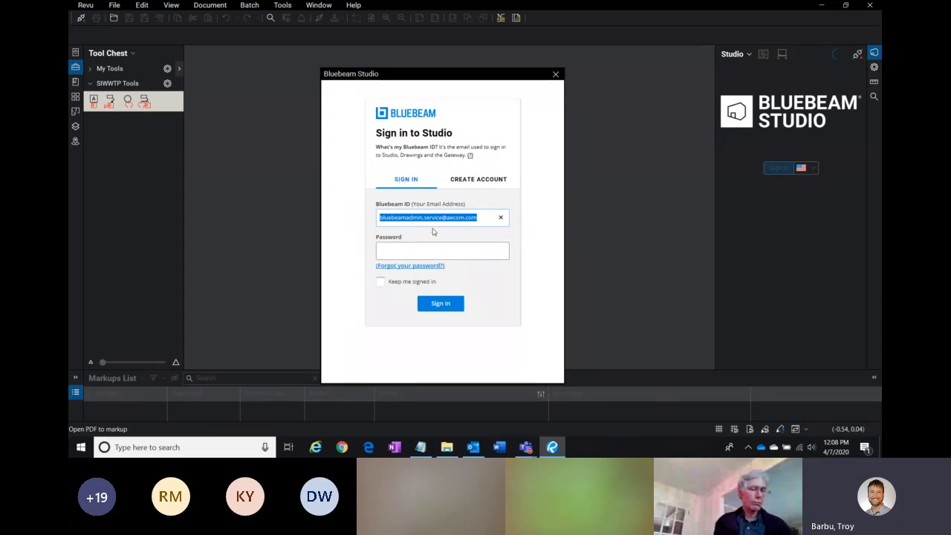
Step: Open the Create Account form and highlight its password requirements text
click(477, 183)
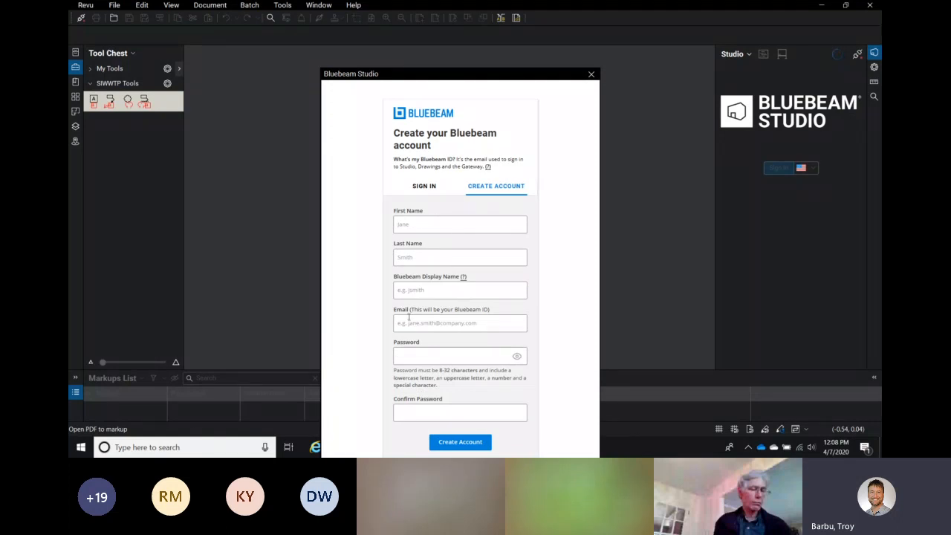
drag(488, 372, 393, 371)
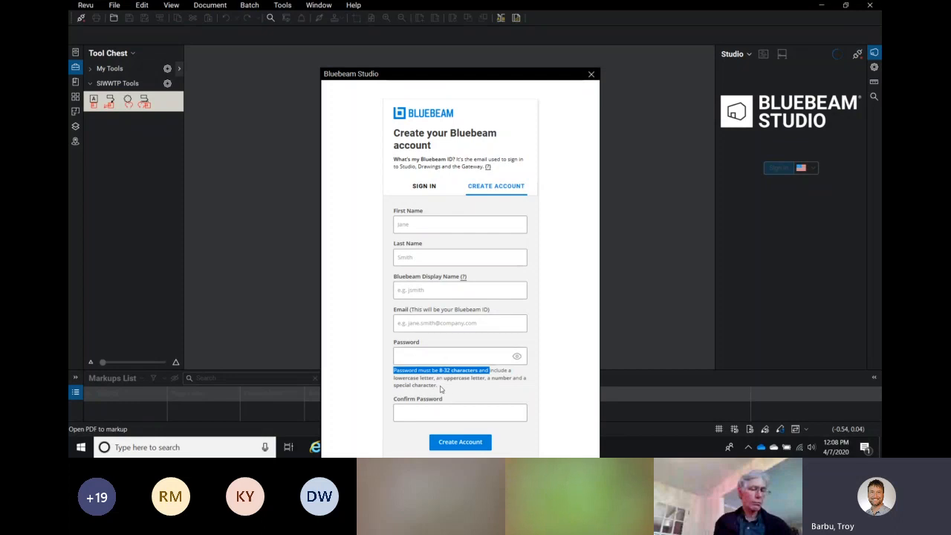
triple_click(440, 385)
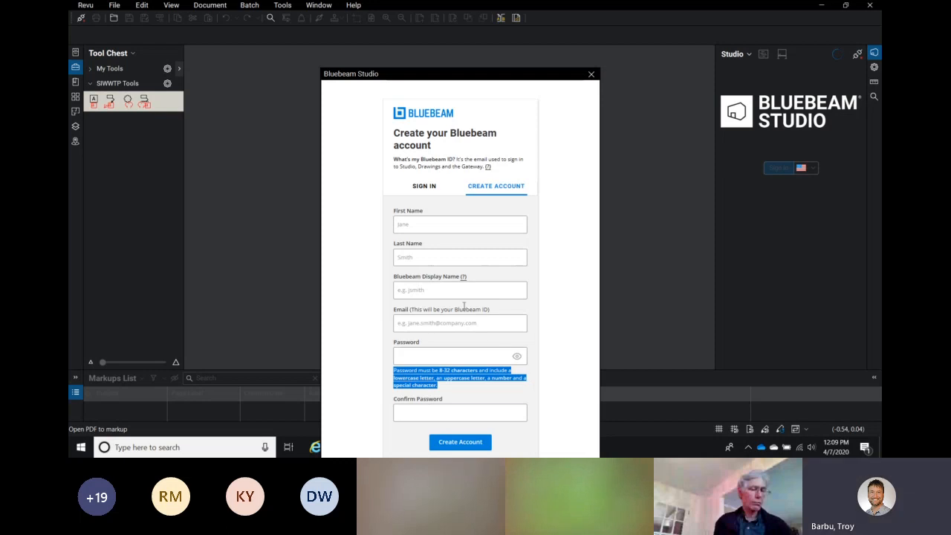
click(423, 290)
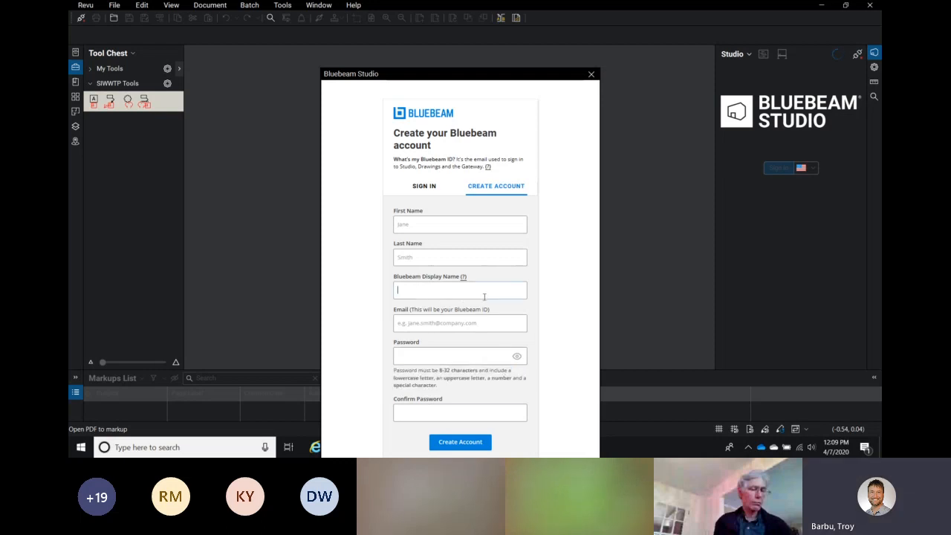
drag(521, 78, 507, 22)
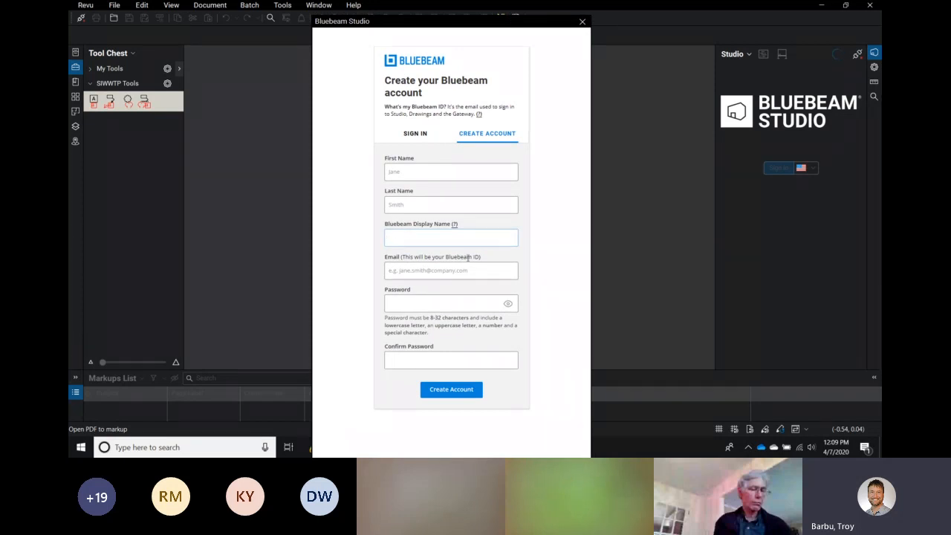
Step: Switch back and forth between the Sign In and Create Account forms while enlarging the Studio dialog
click(418, 139)
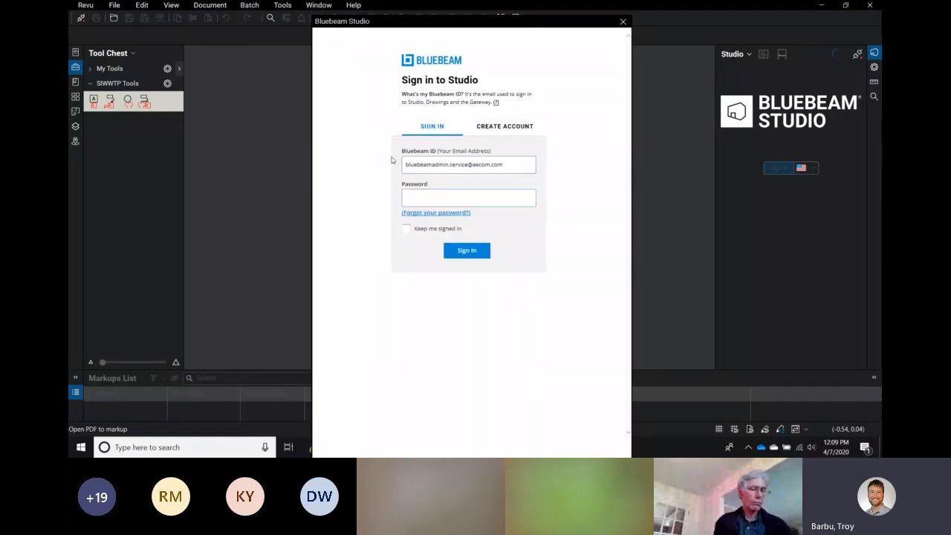
click(440, 213)
key(ctrl)
key(ctrl)
click(502, 127)
click(461, 118)
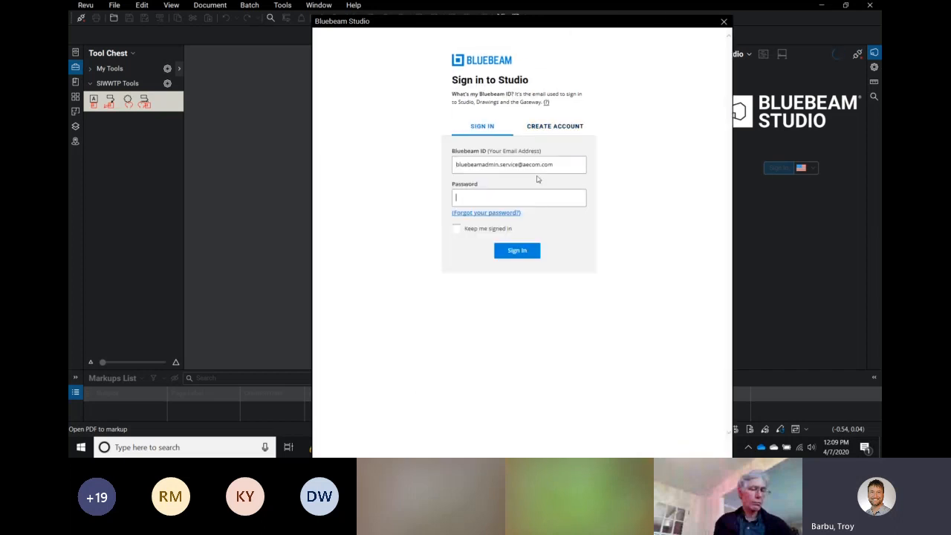
click(483, 127)
click(547, 132)
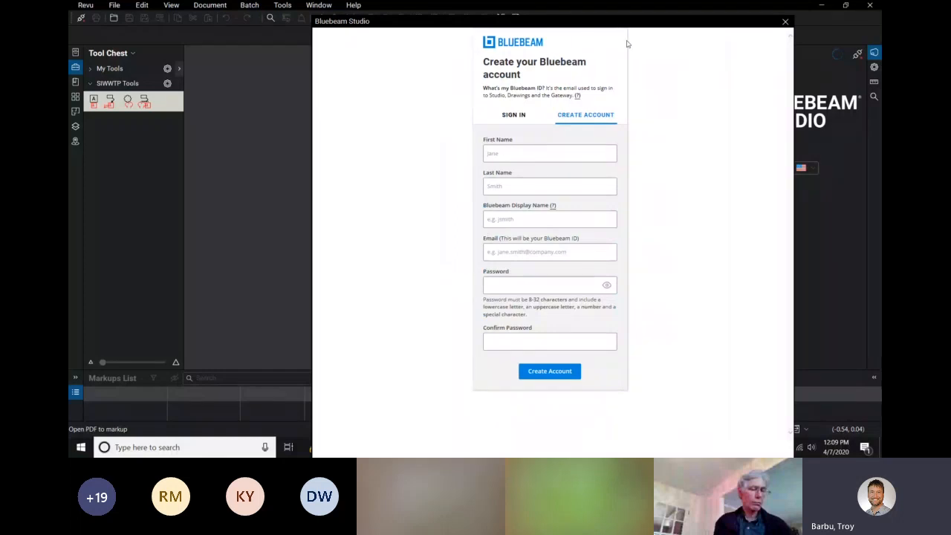
click(507, 223)
click(507, 117)
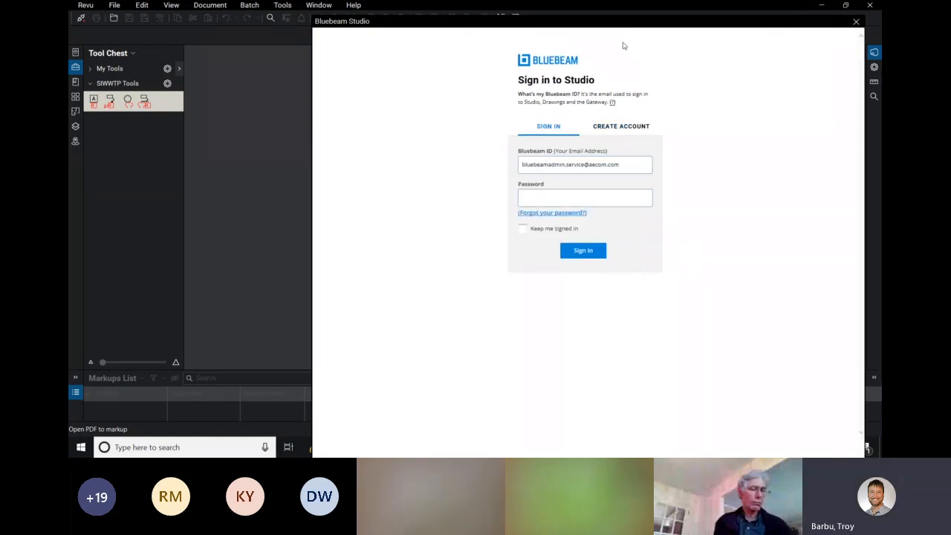
Step: Close the Studio sign-in dialog and reopen it from the Studio panel
drag(563, 24, 488, 32)
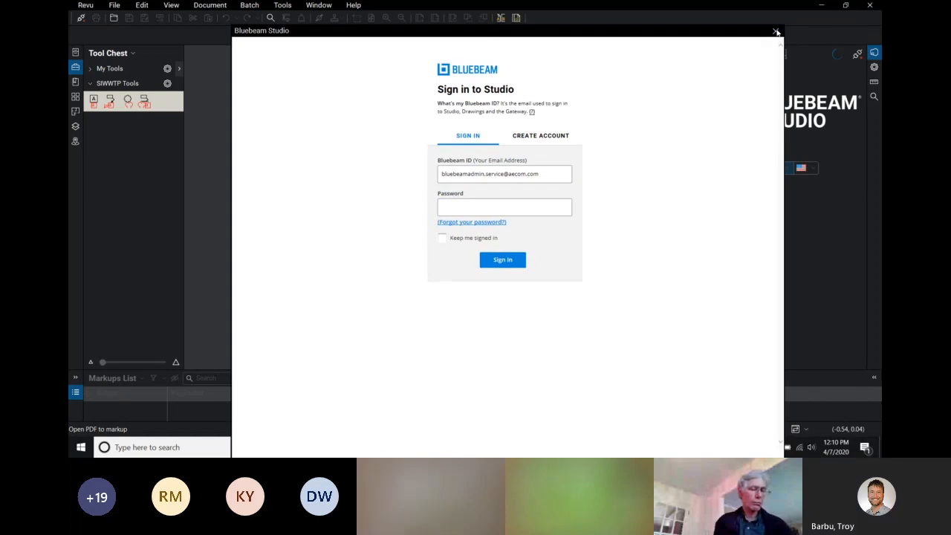
click(780, 30)
click(778, 169)
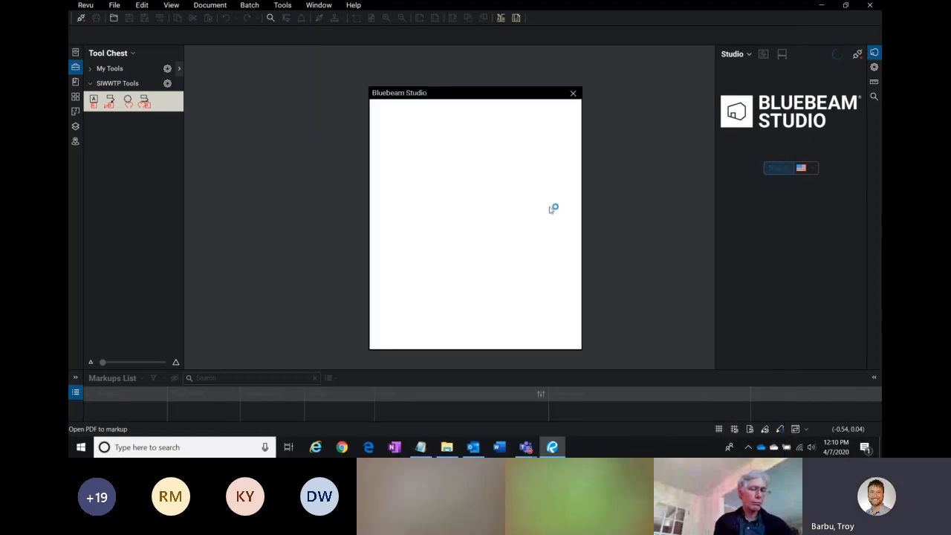
drag(467, 96, 400, 56)
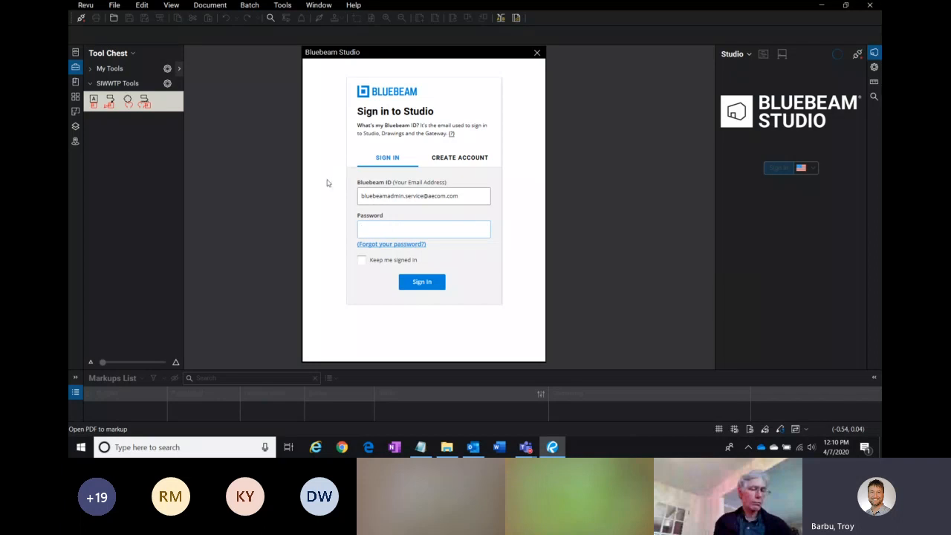
Step: Switch to the Teams meeting, scroll through the meeting chat, and return to Revu
click(526, 448)
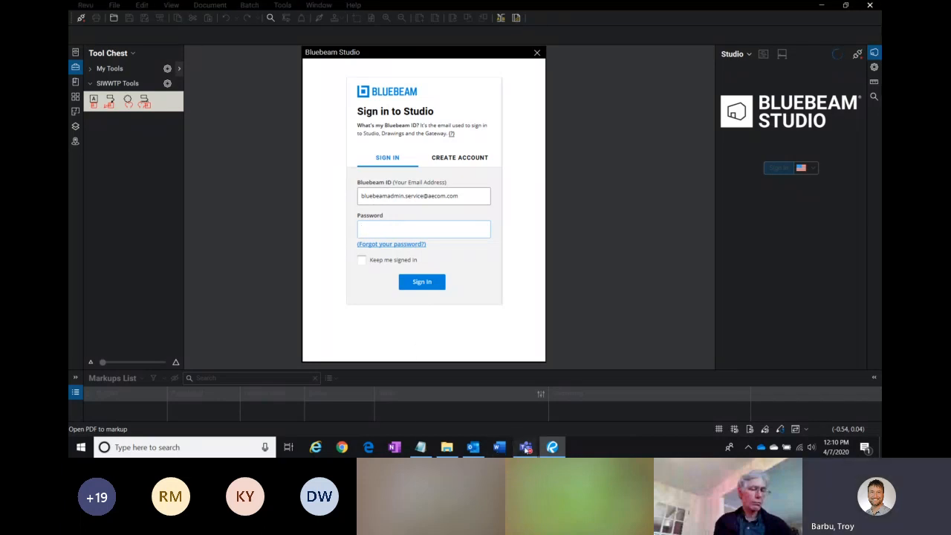
click(468, 387)
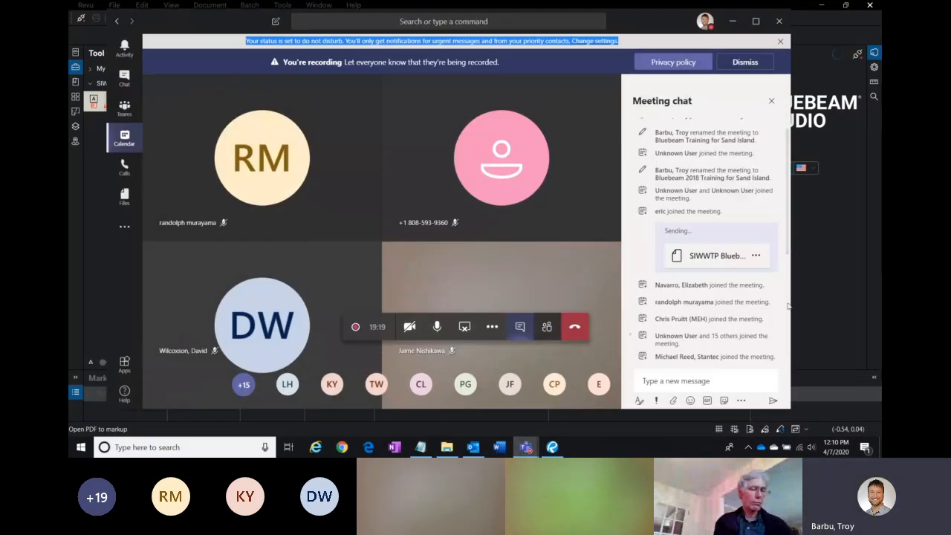
click(786, 320)
drag(787, 319, 788, 350)
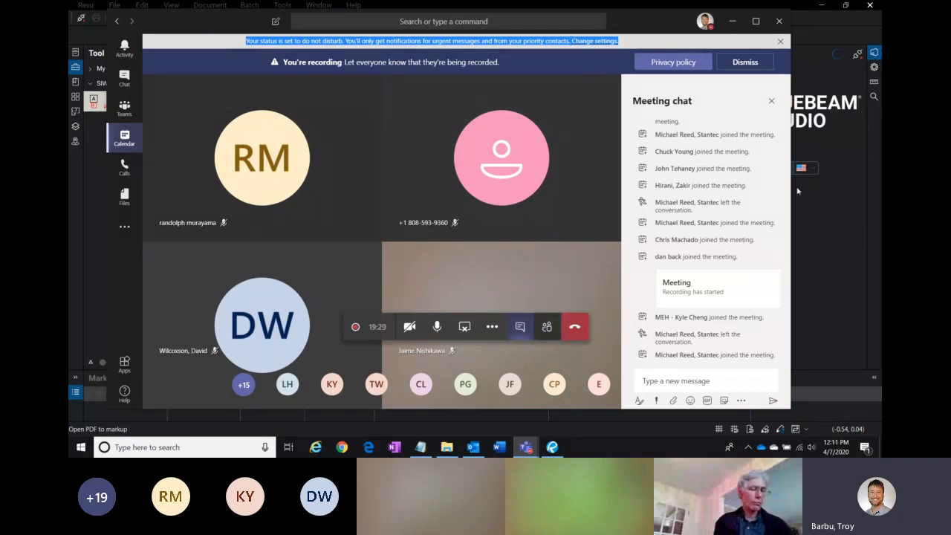
click(841, 249)
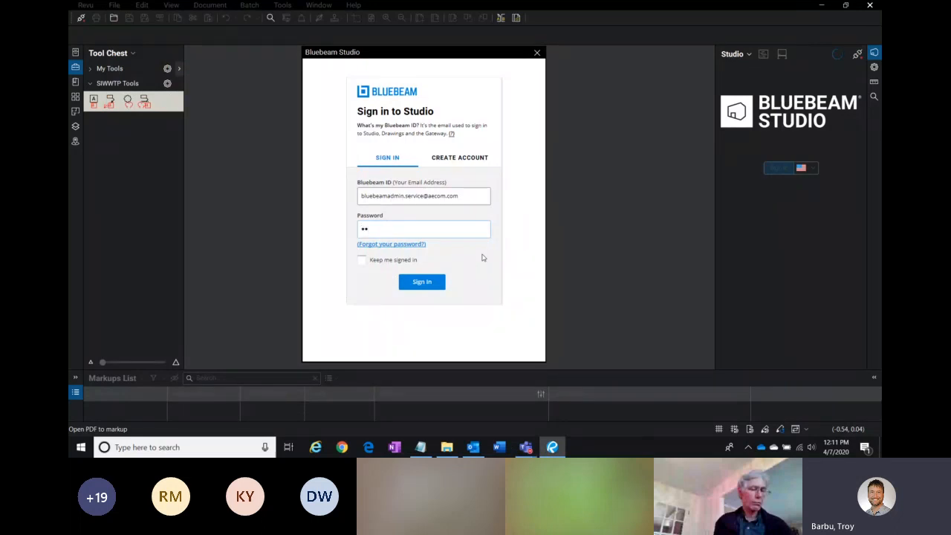
Step: Enter the account password, tick Keep me signed in, and sign in to Bluebeam Studio
text(••)
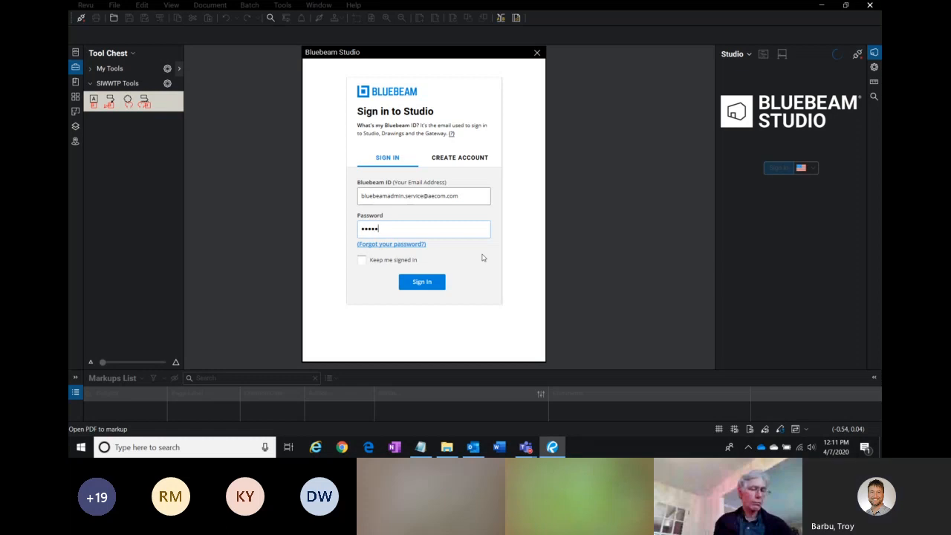
text(••)
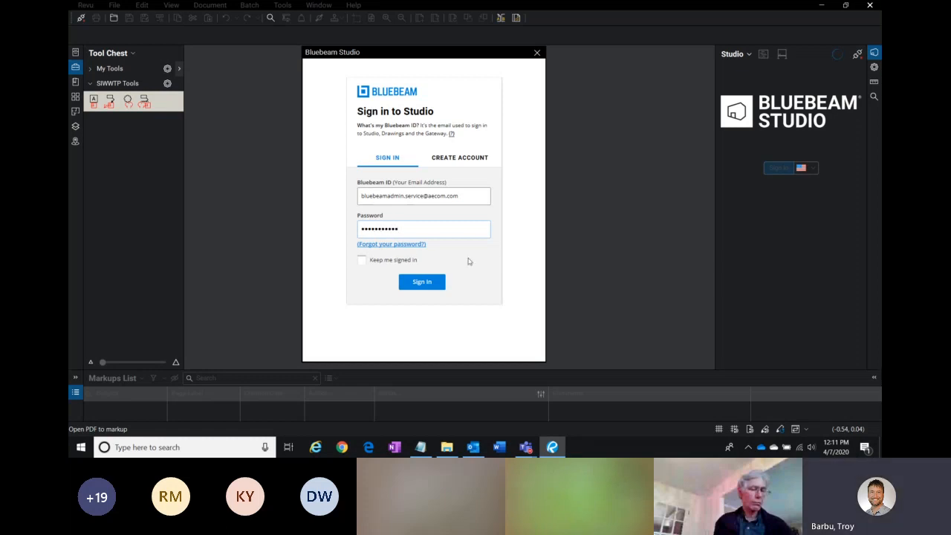
click(393, 262)
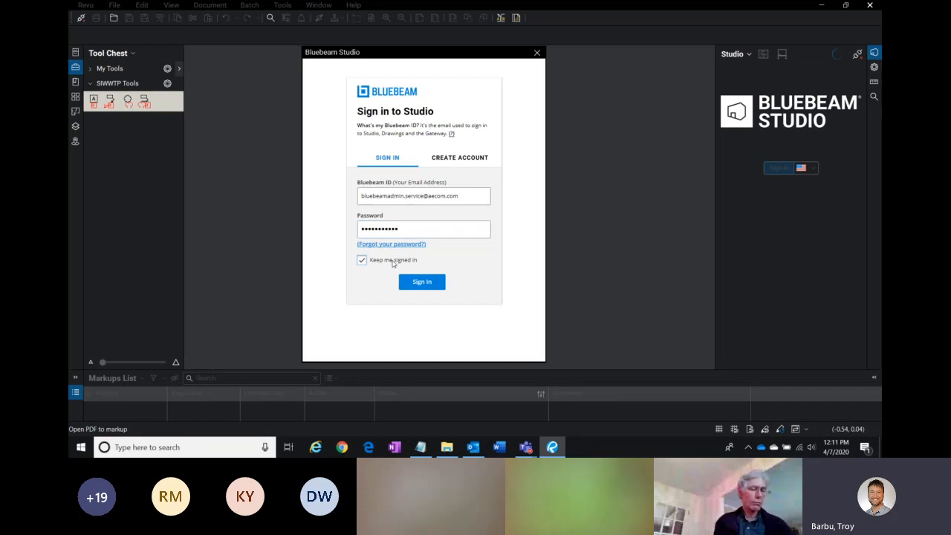
click(422, 283)
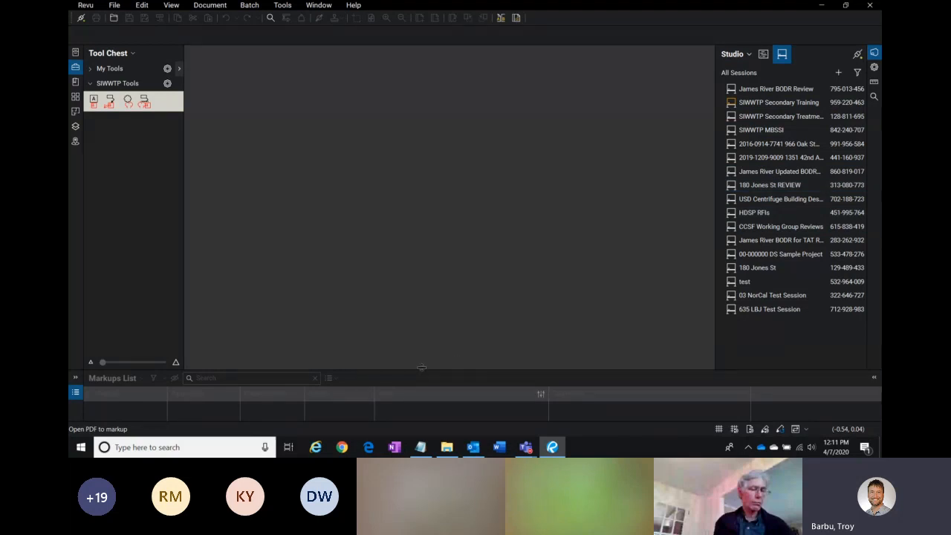
Step: Open Chrome and go to studio.bluebeam.com
click(342, 447)
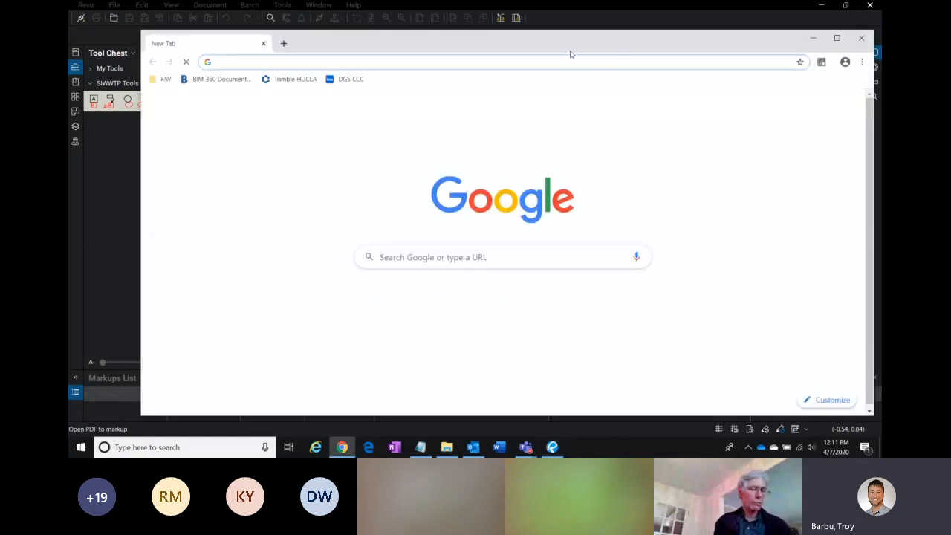
drag(561, 36, 550, 32)
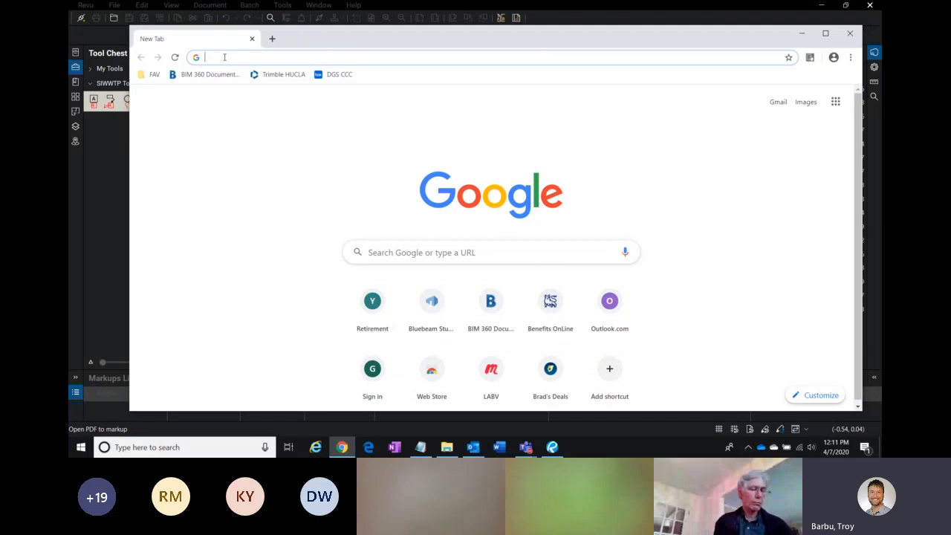
text(stu)
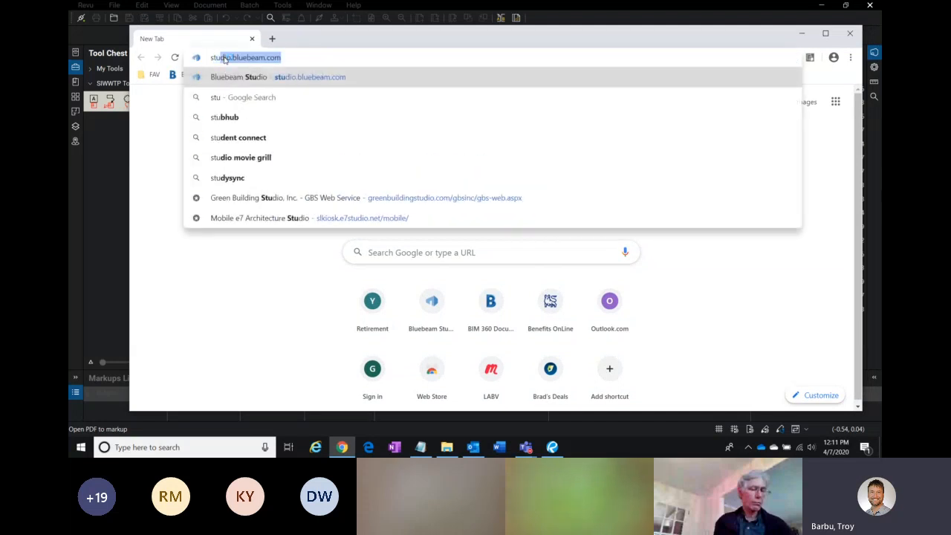
click(299, 60)
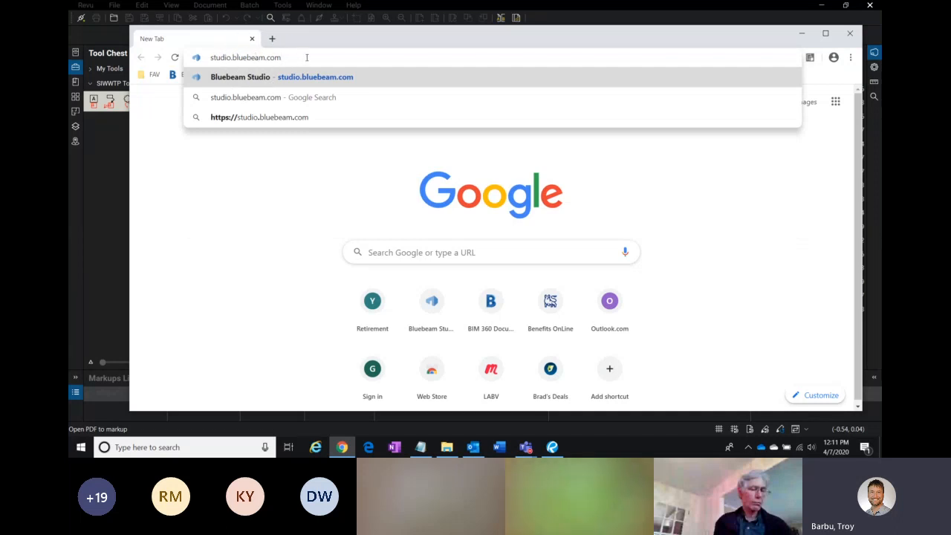
key(Return)
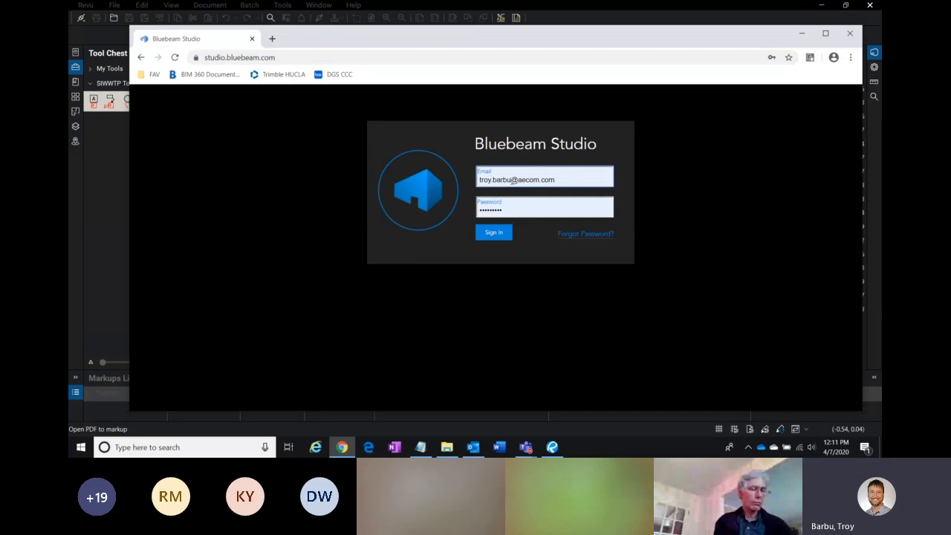
Step: Sign in to the Studio website with the saved account credentials
drag(552, 32, 520, 33)
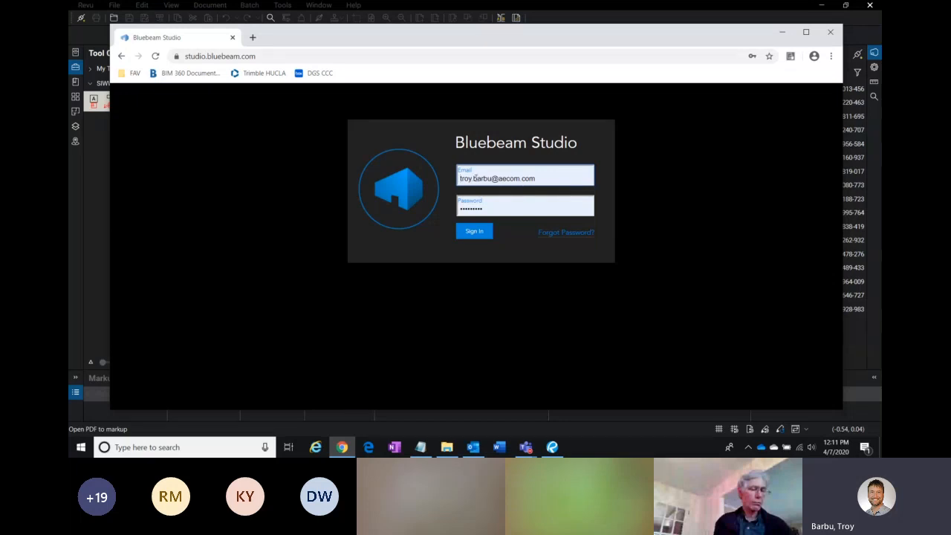
click(503, 180)
click(484, 232)
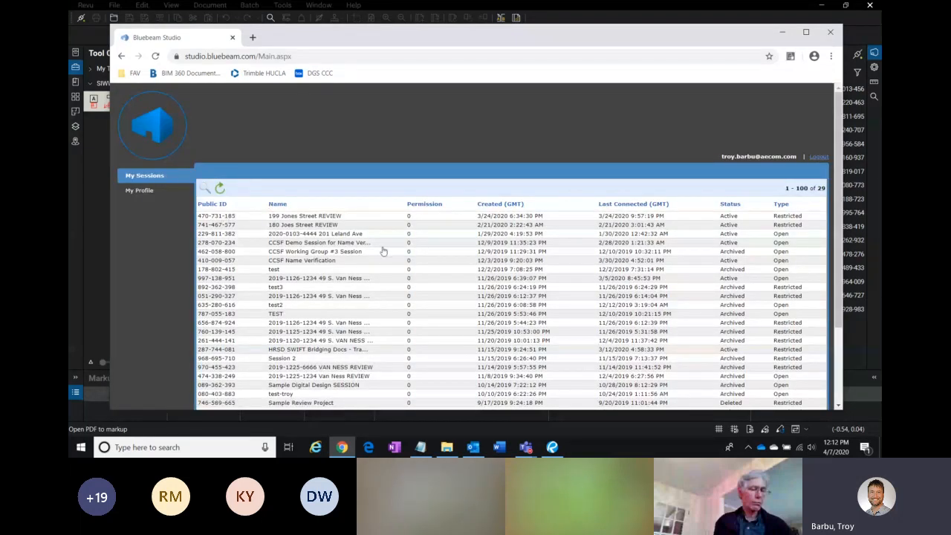
Step: In My Profile, set the Default Name to the user's name followed by " - AECOM" and update the profile
click(145, 191)
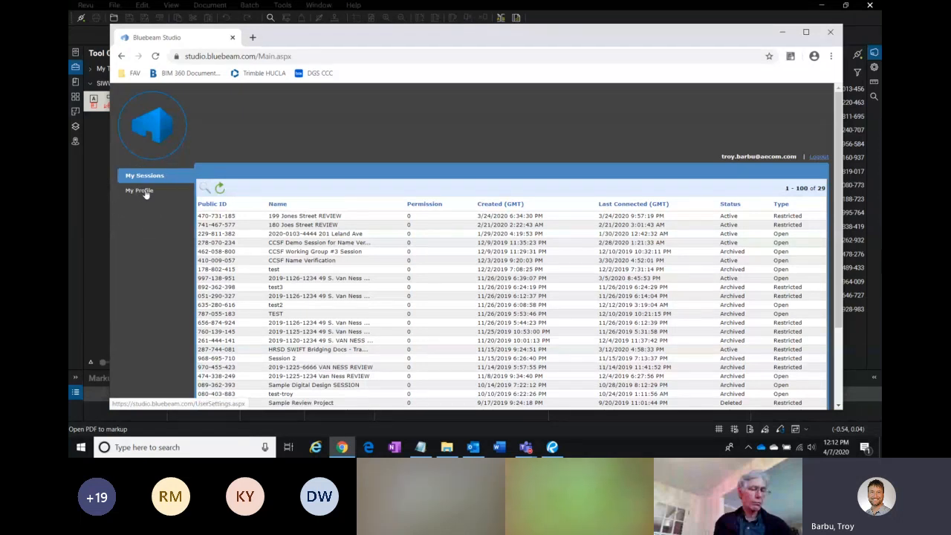
click(346, 236)
key(BackSpace)
key(BackSpace)
key(BackSpace)
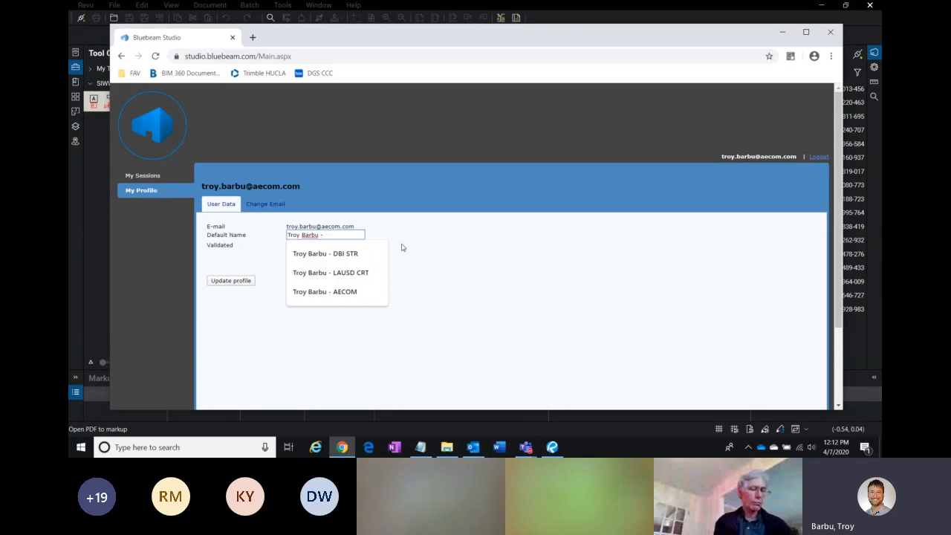
click(341, 296)
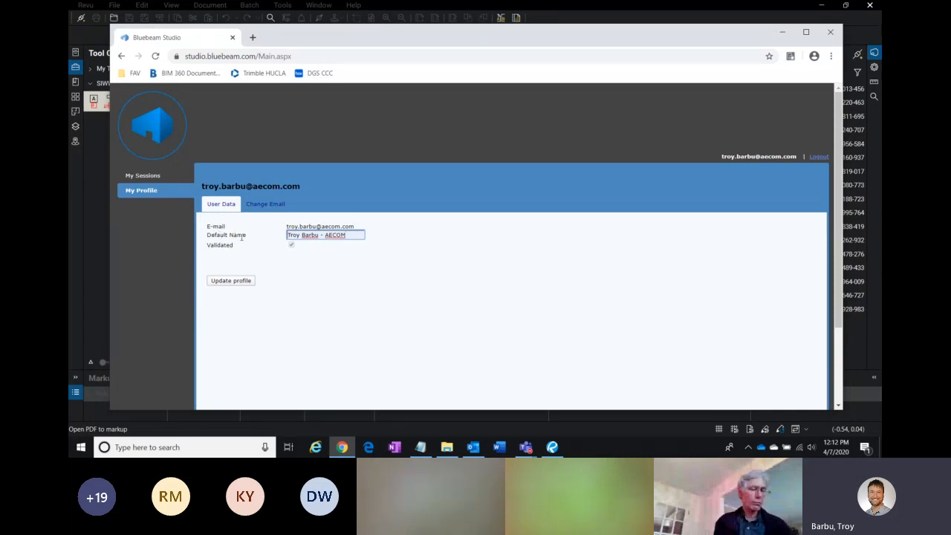
click(327, 234)
click(385, 243)
click(334, 236)
click(238, 284)
Step: Close the browser and check which account Revu's Studio panel is signed in as
click(831, 34)
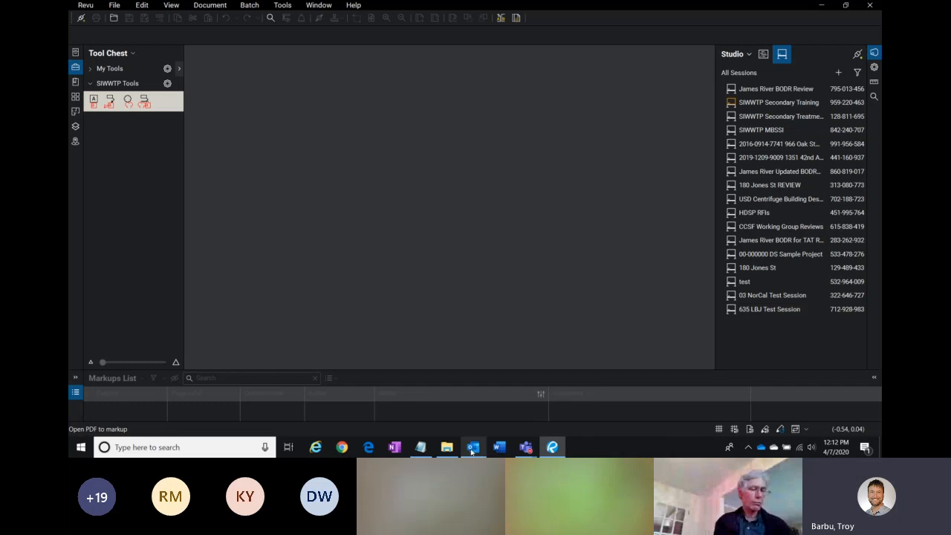
mouse_move(473, 449)
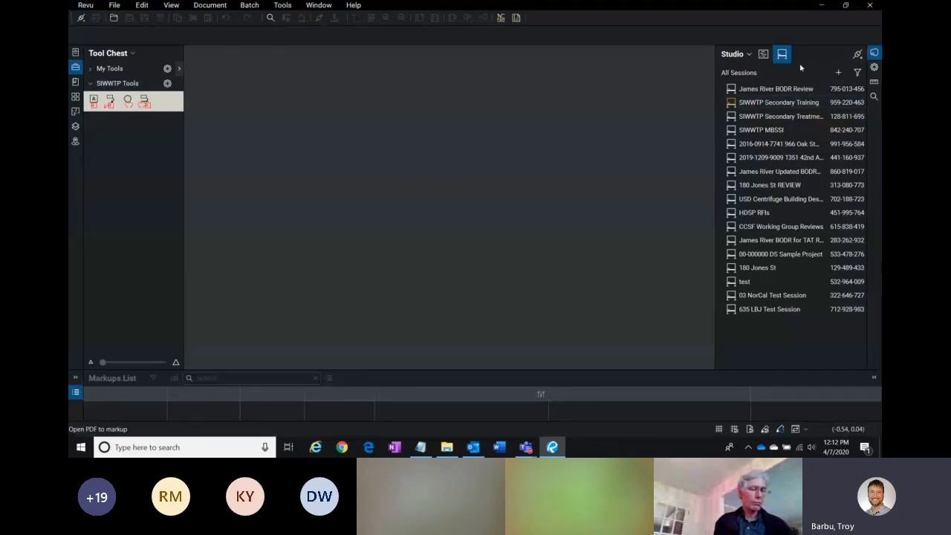
click(875, 52)
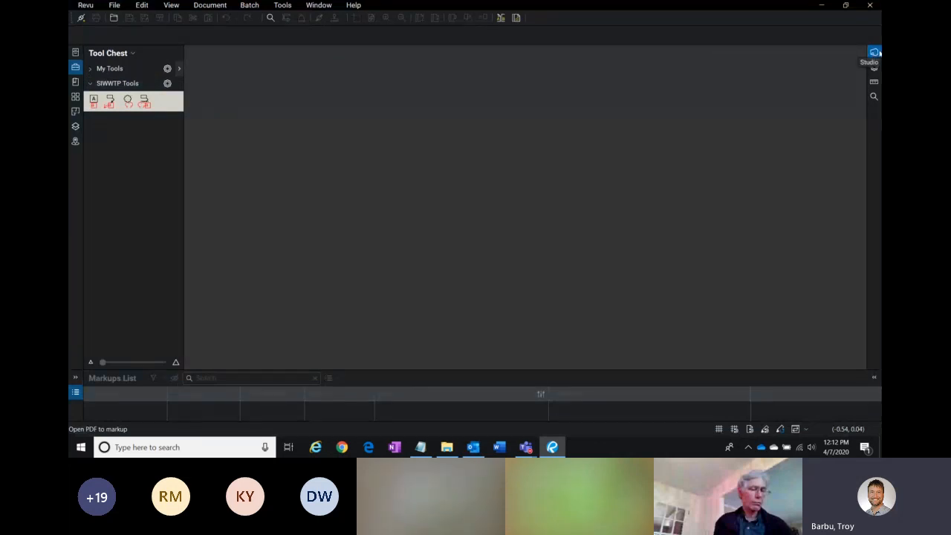
click(875, 52)
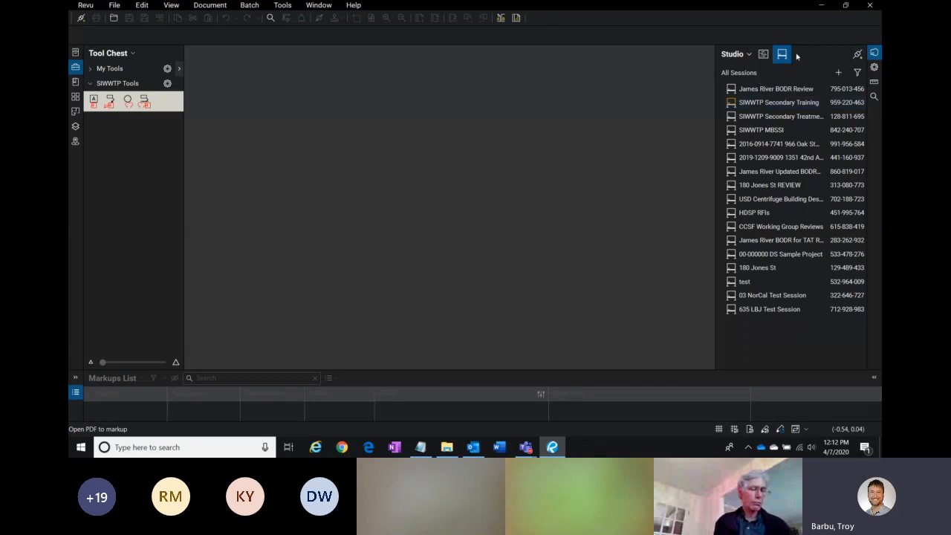
click(734, 54)
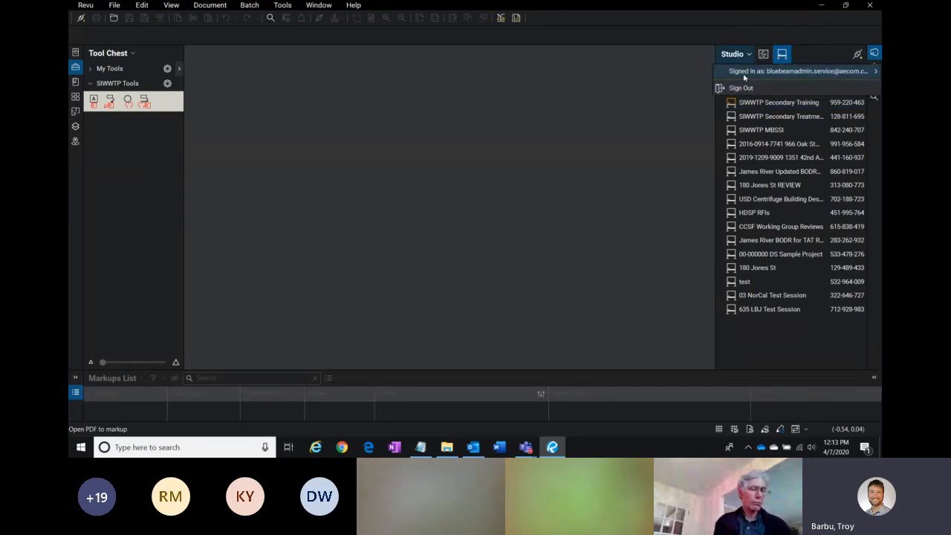
click(633, 111)
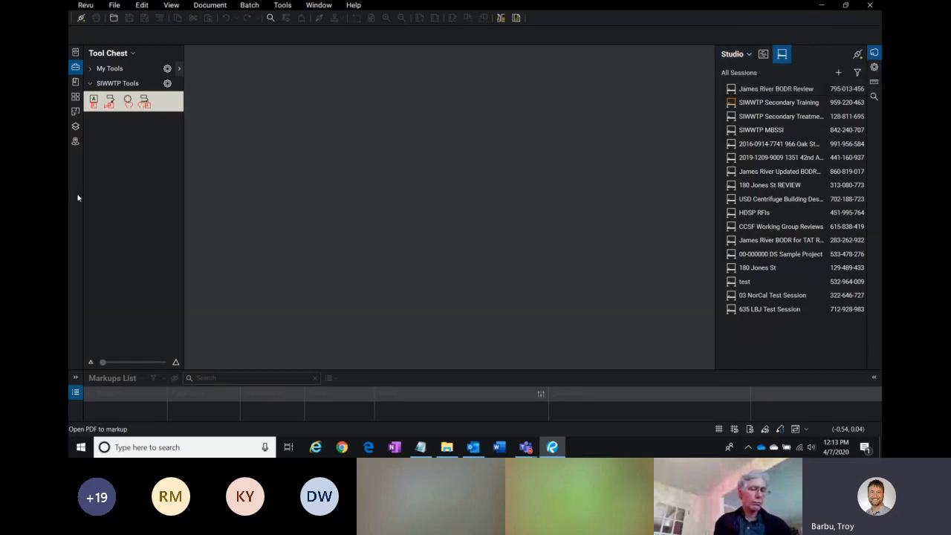
Step: Open Preferences and copy the User name from the General options
click(86, 6)
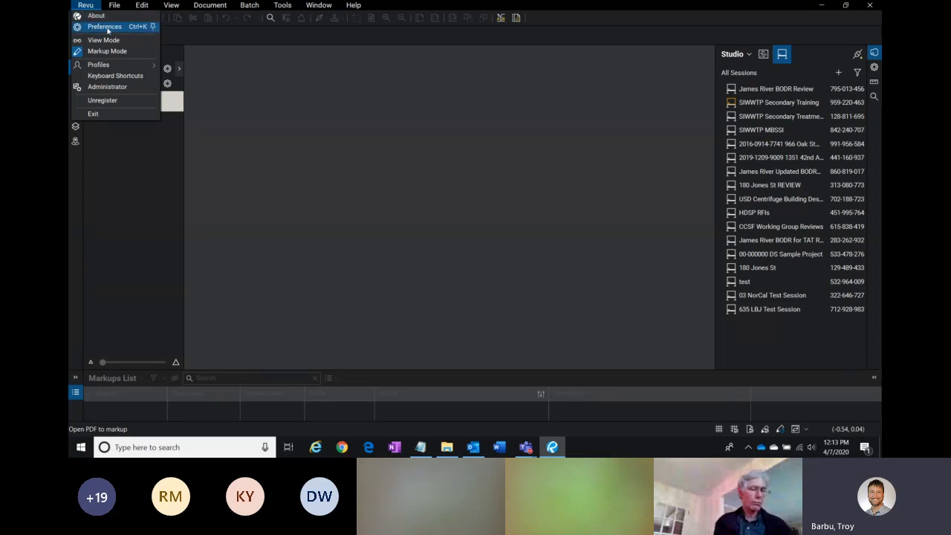
click(105, 28)
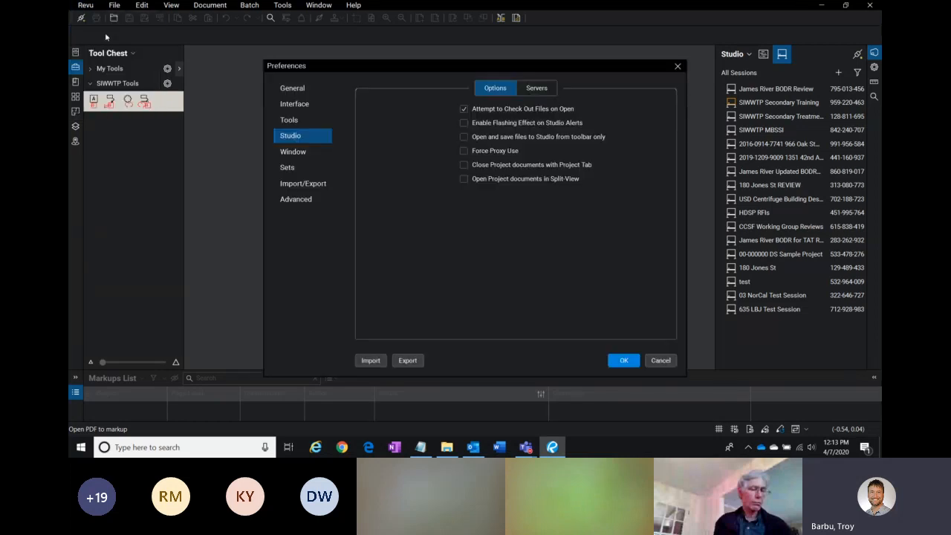
click(297, 89)
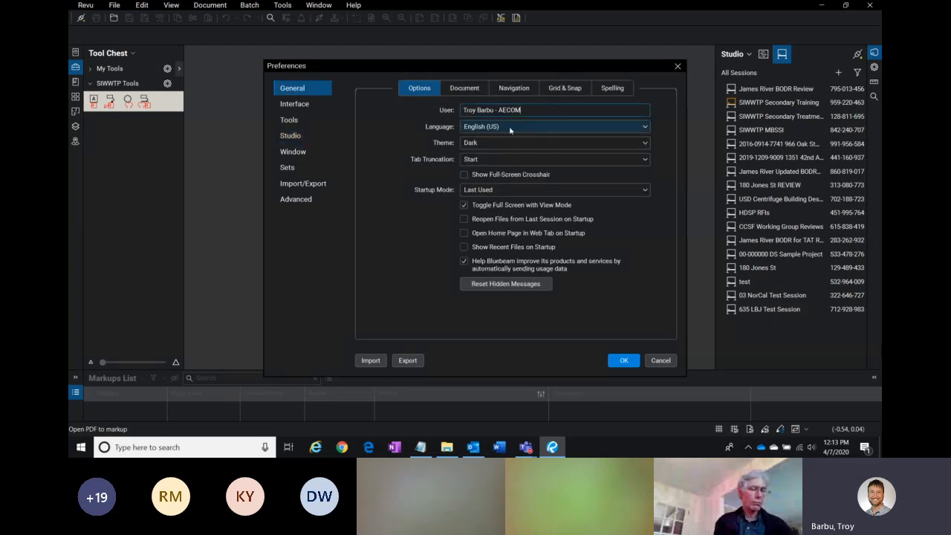
drag(544, 109, 460, 112)
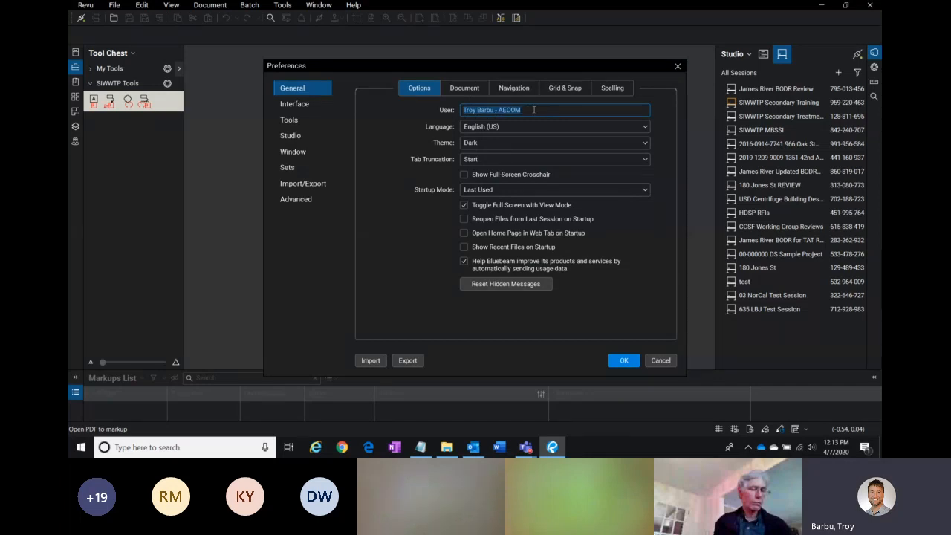
drag(537, 110, 462, 110)
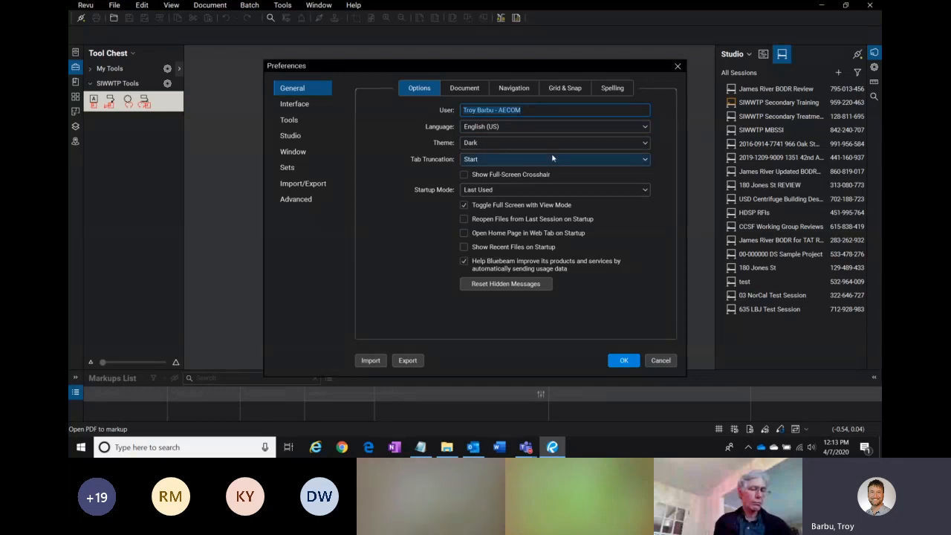
right_click(485, 110)
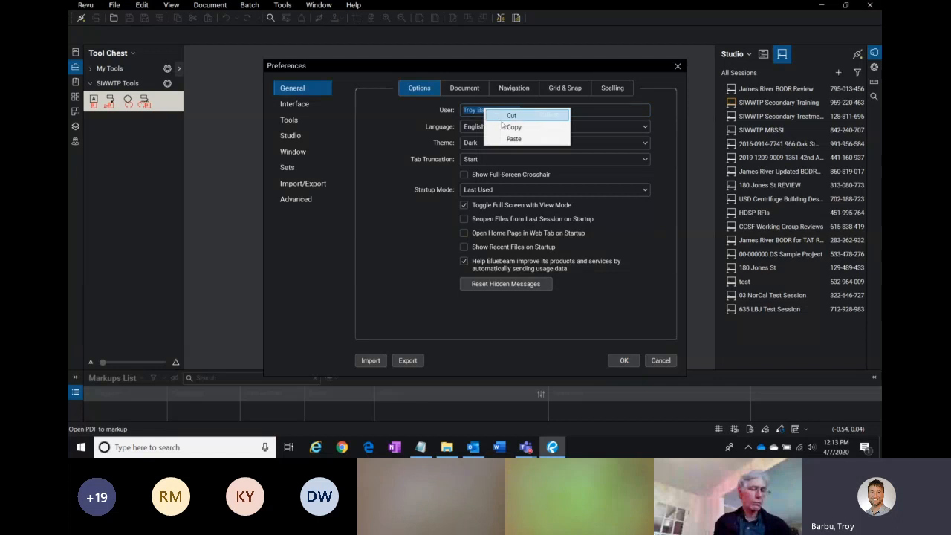
click(512, 127)
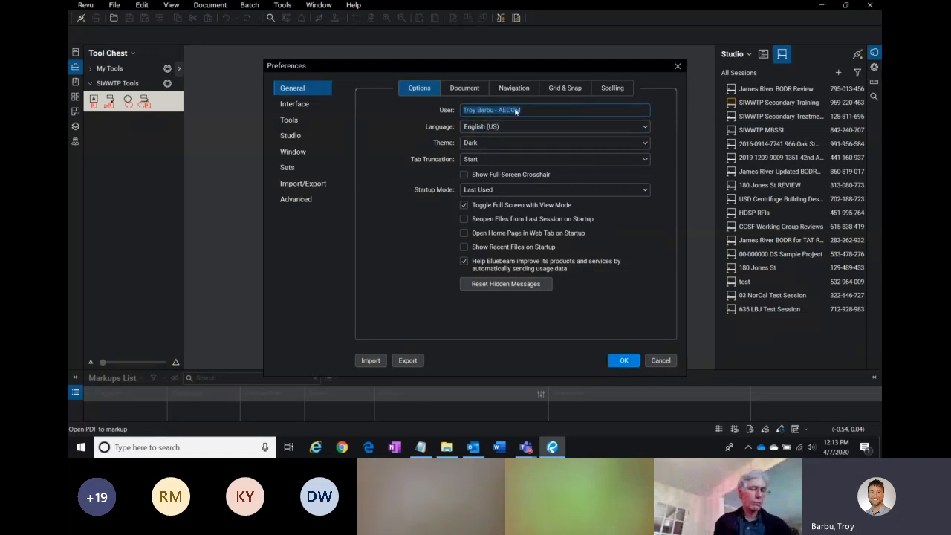
Step: Review the Display Name on the Studio Servers page and close Preferences with OK
click(291, 137)
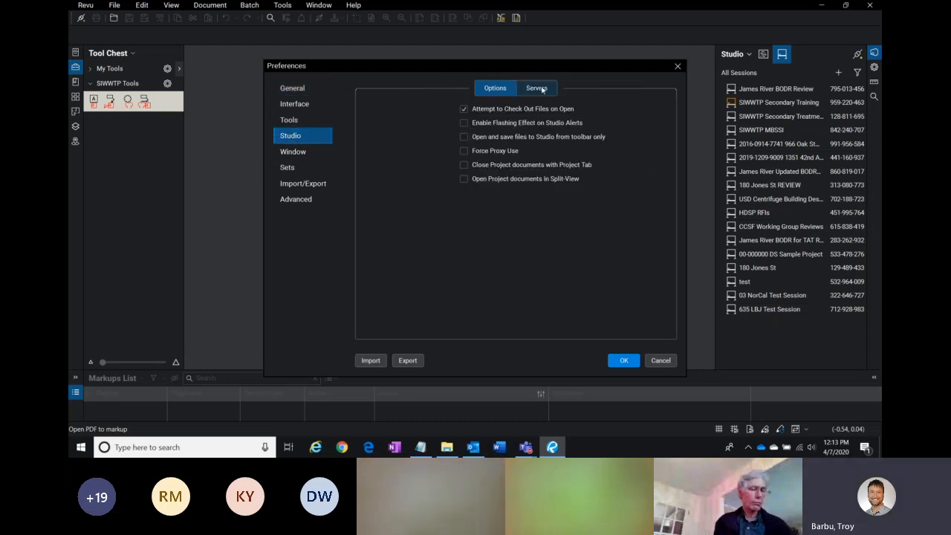
click(545, 91)
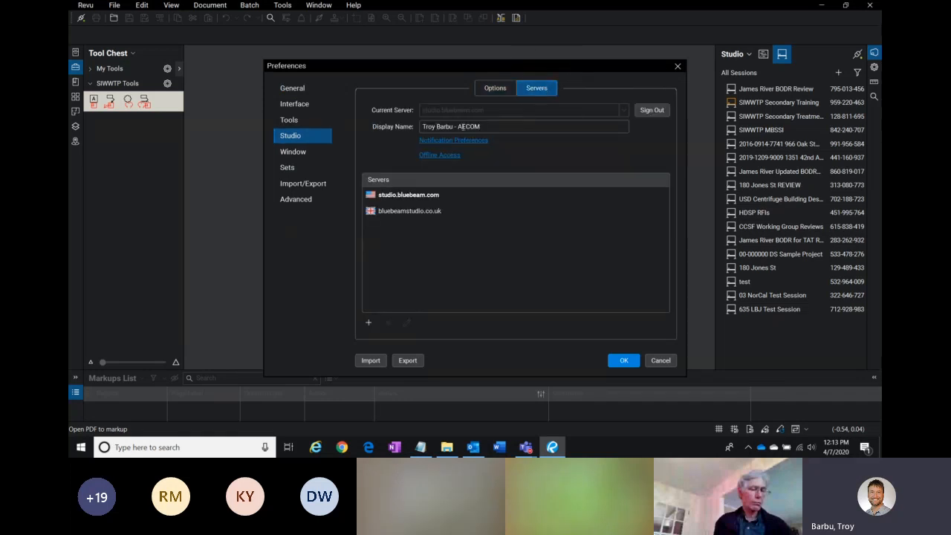
triple_click(507, 128)
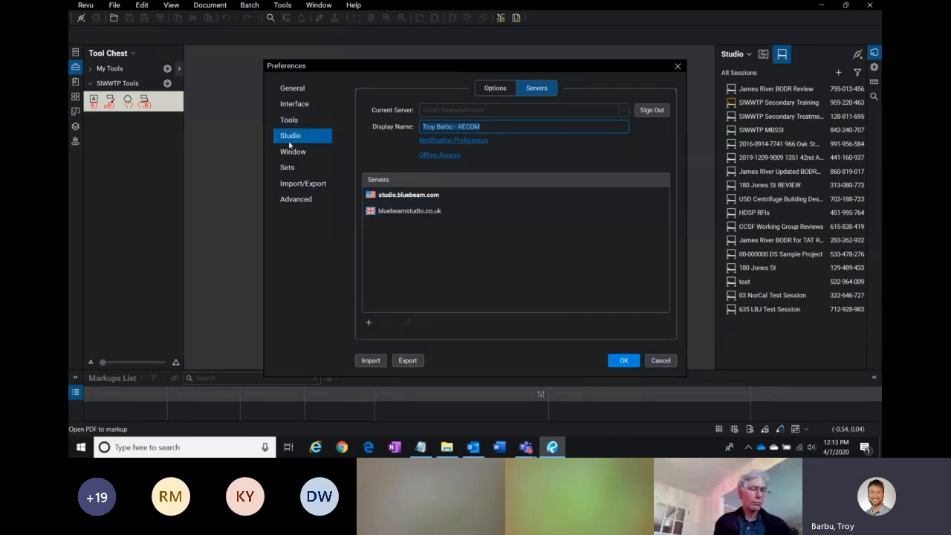
click(624, 360)
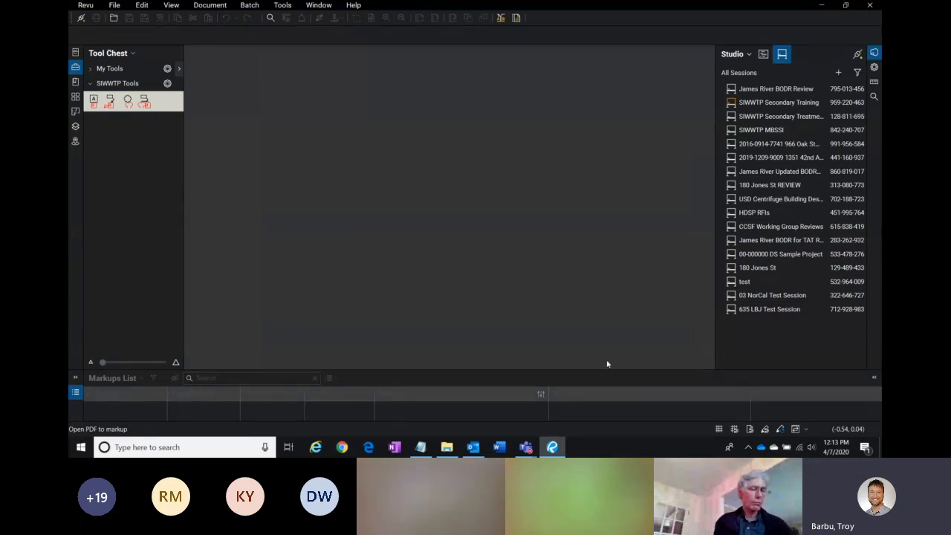
Step: Open Preferences to compare the General User name with the Studio Servers Display Name, then close with OK
click(86, 6)
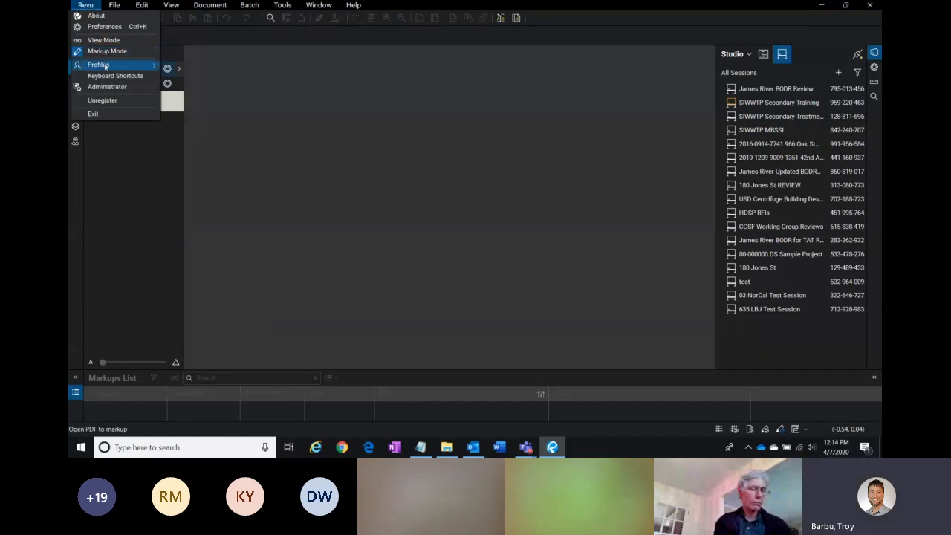
click(122, 30)
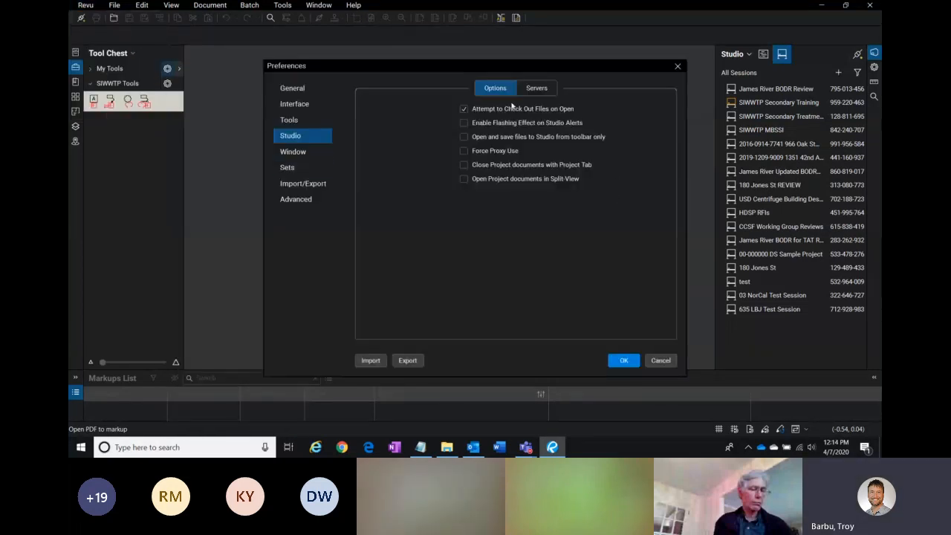
click(288, 135)
click(537, 87)
click(456, 128)
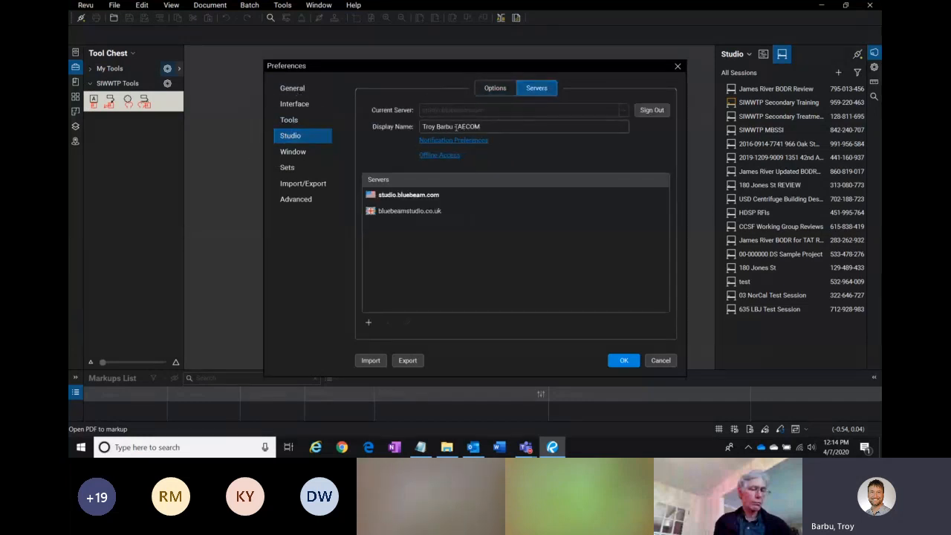
click(292, 90)
click(518, 111)
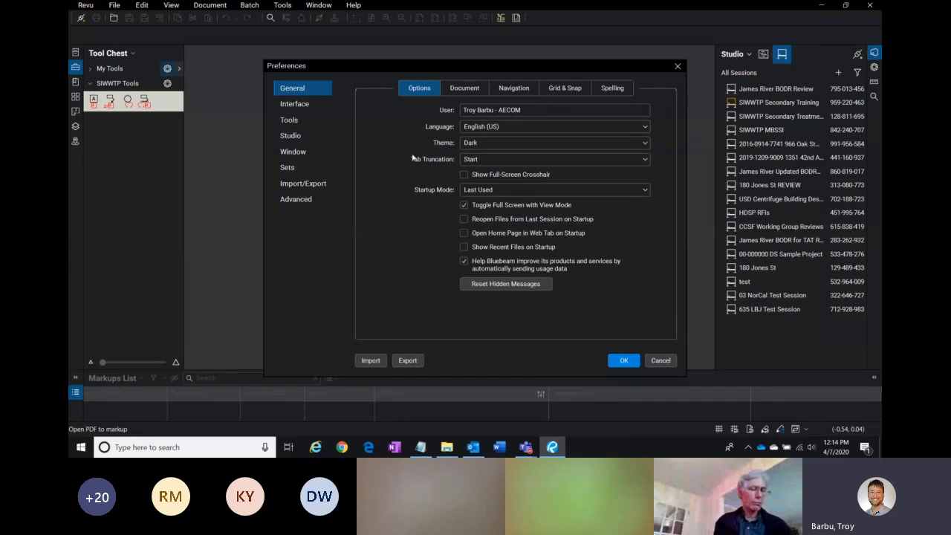
click(294, 122)
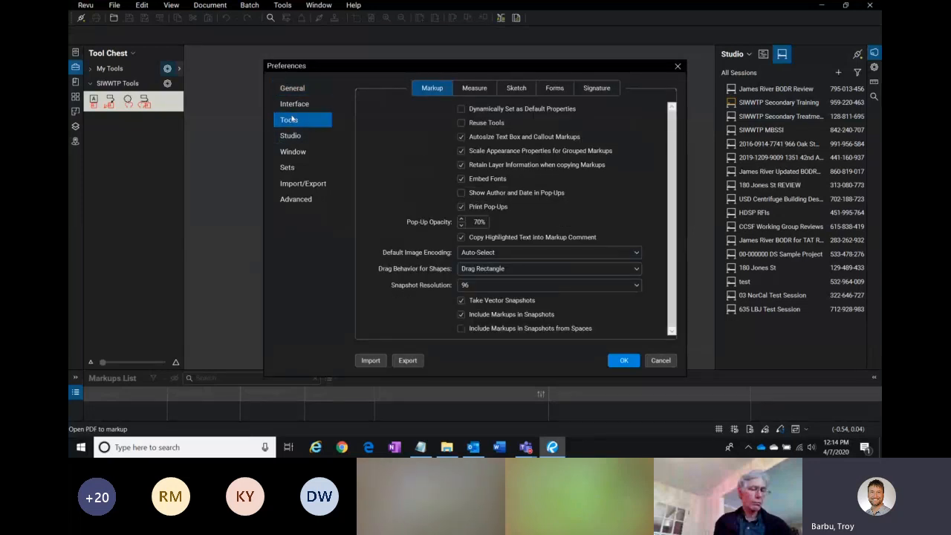
key(ctrl)
key(ctrl)
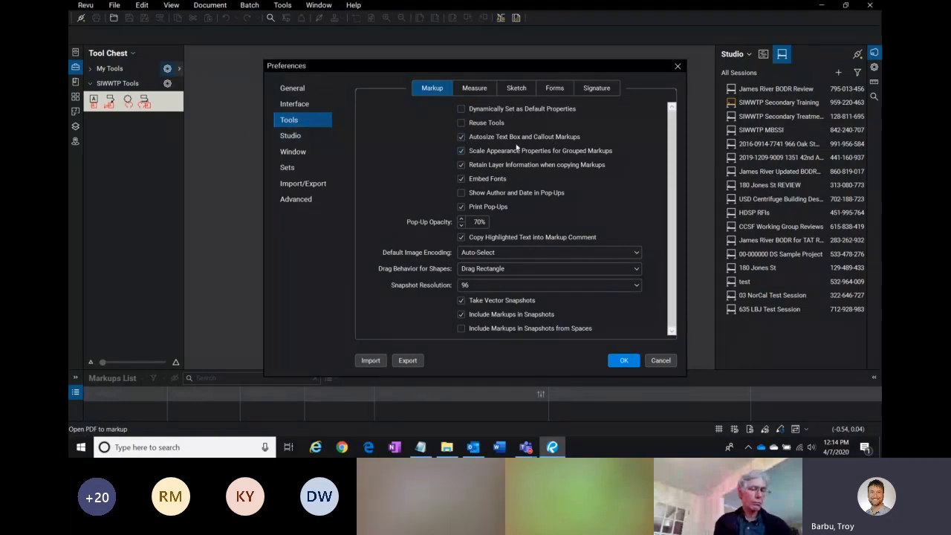
click(624, 361)
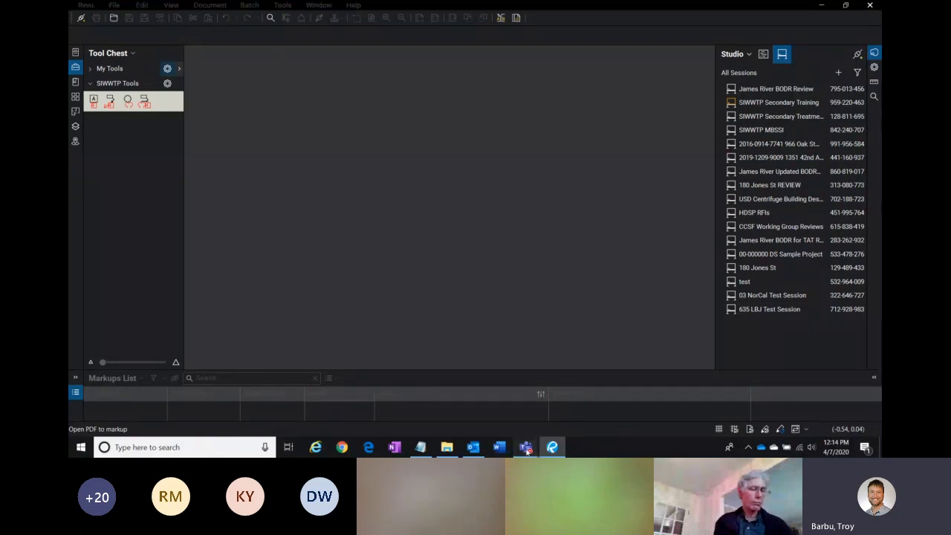
click(526, 447)
click(503, 395)
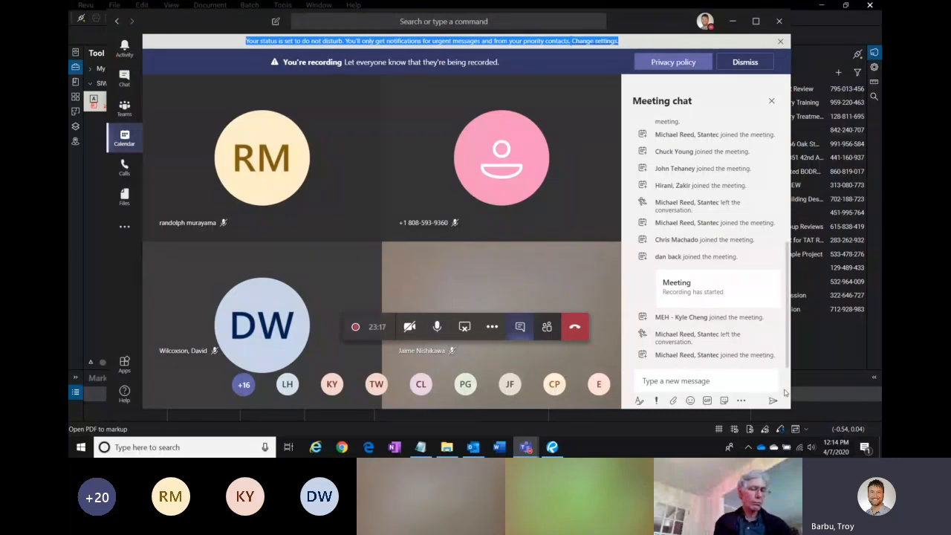
click(673, 9)
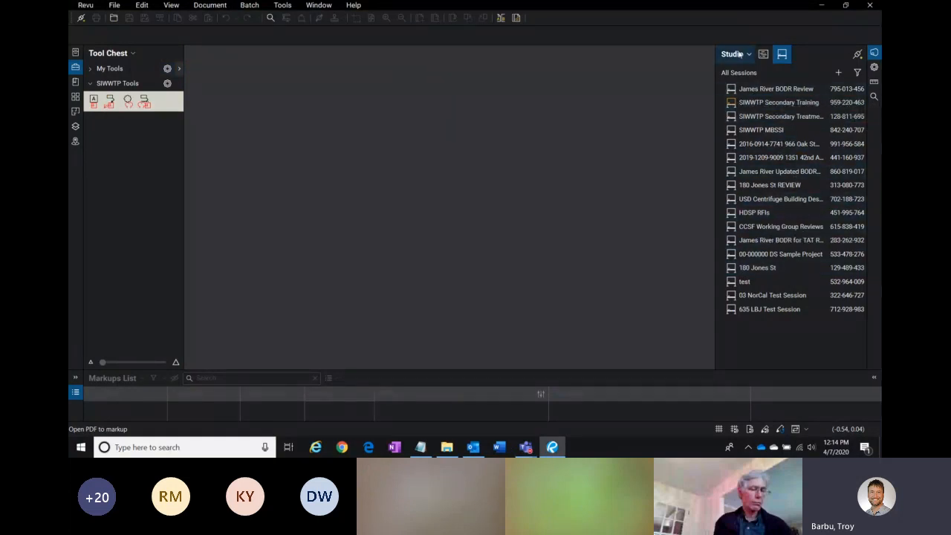
key(ctrl)
key(ctrl)
drag(713, 78, 689, 82)
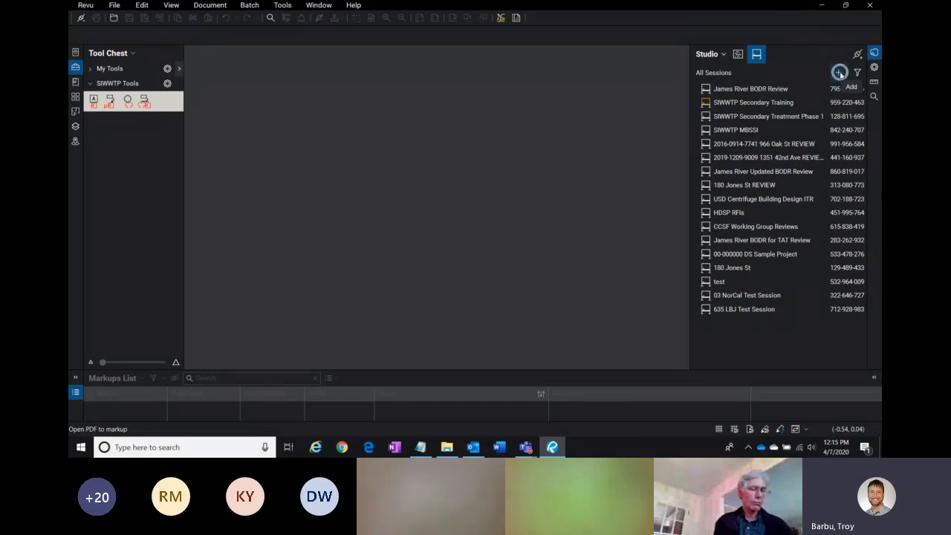
click(840, 74)
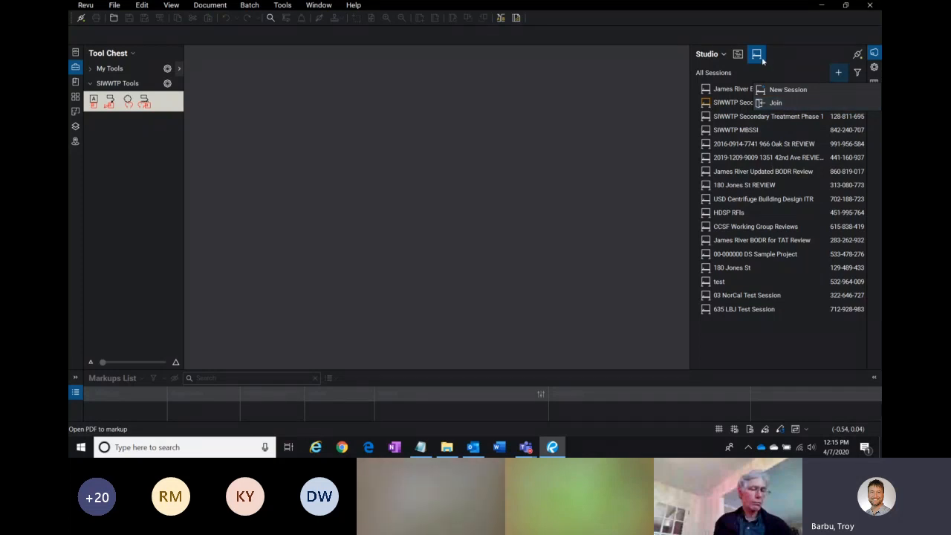
click(841, 75)
click(775, 103)
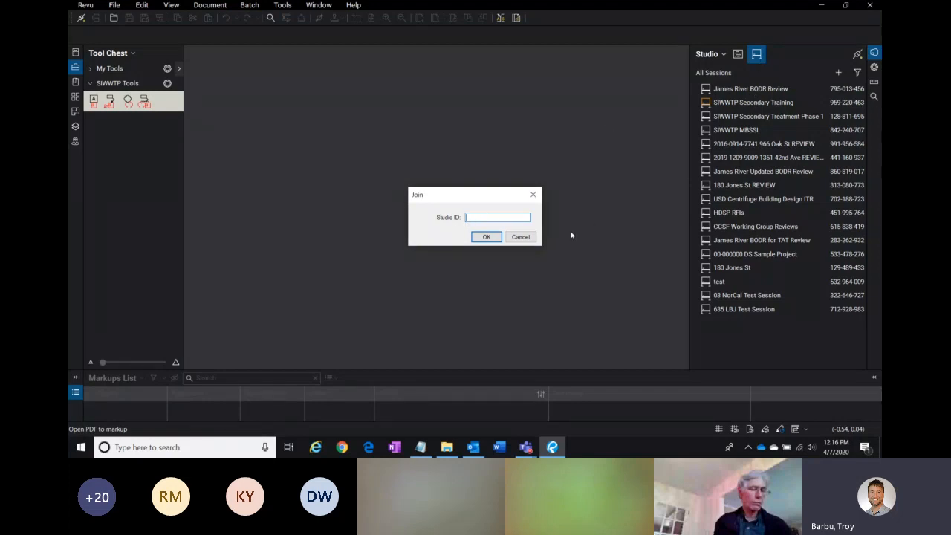
key(ctrl)
key(ctrl)
text(4)
click(478, 217)
text(-220-)
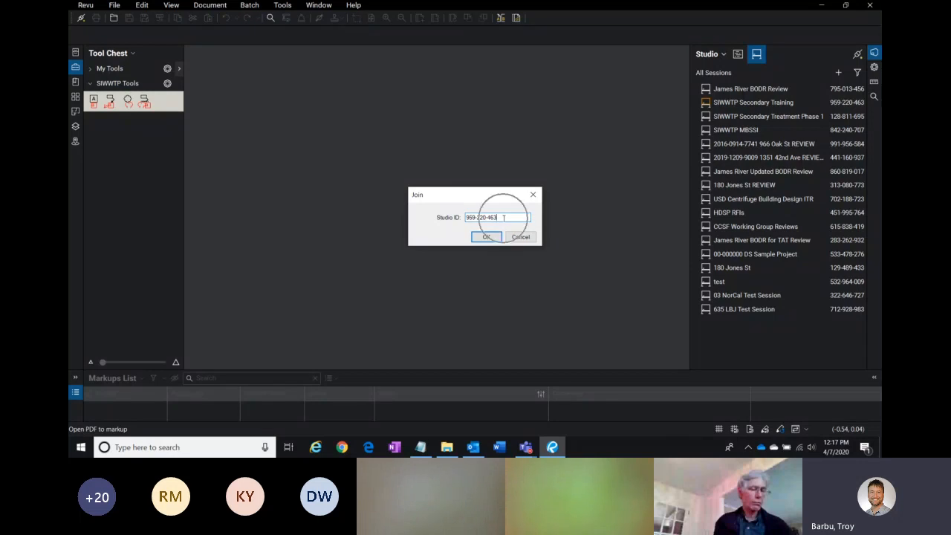
click(491, 238)
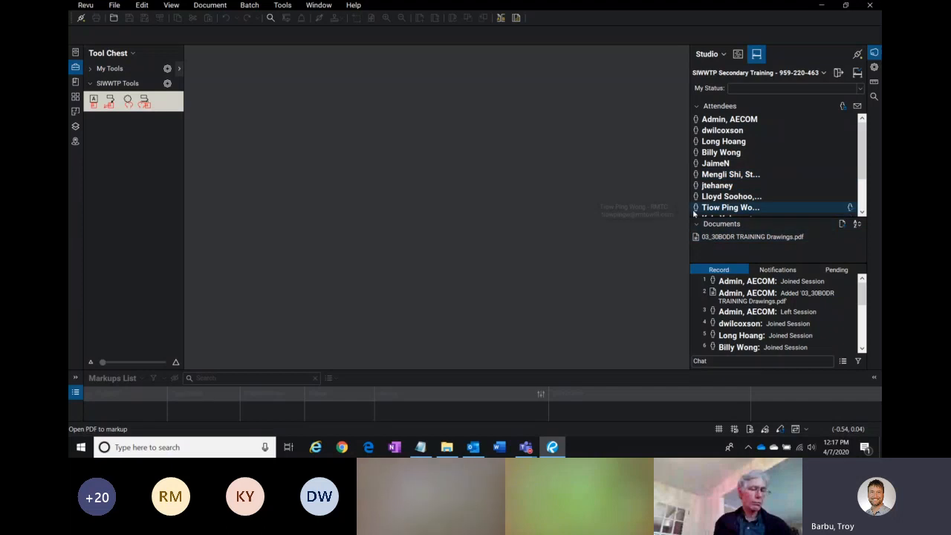
Step: Check the User name in General preferences and the Studio Display Name, then cancel Preferences
drag(690, 211, 678, 207)
drag(863, 147, 859, 176)
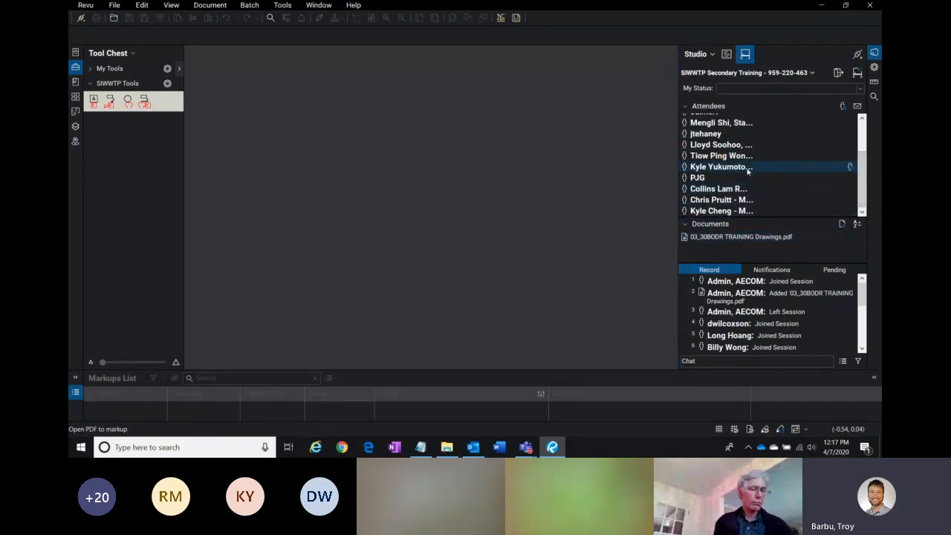
drag(864, 154, 845, 135)
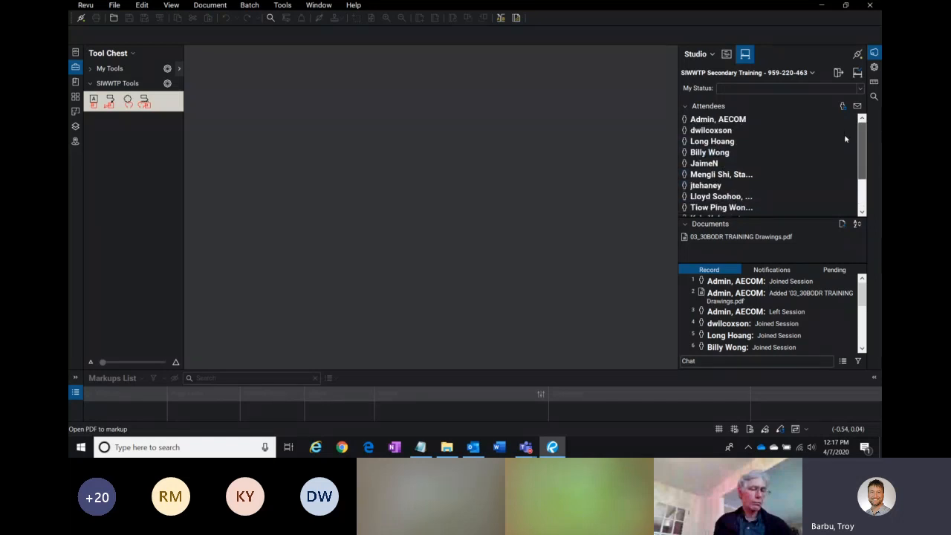
click(85, 6)
mouse_move(106, 67)
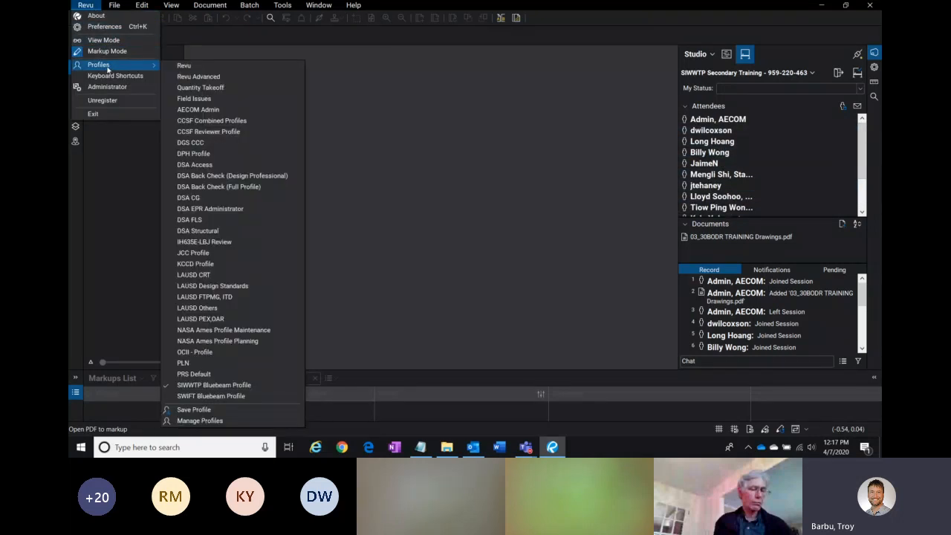
click(107, 30)
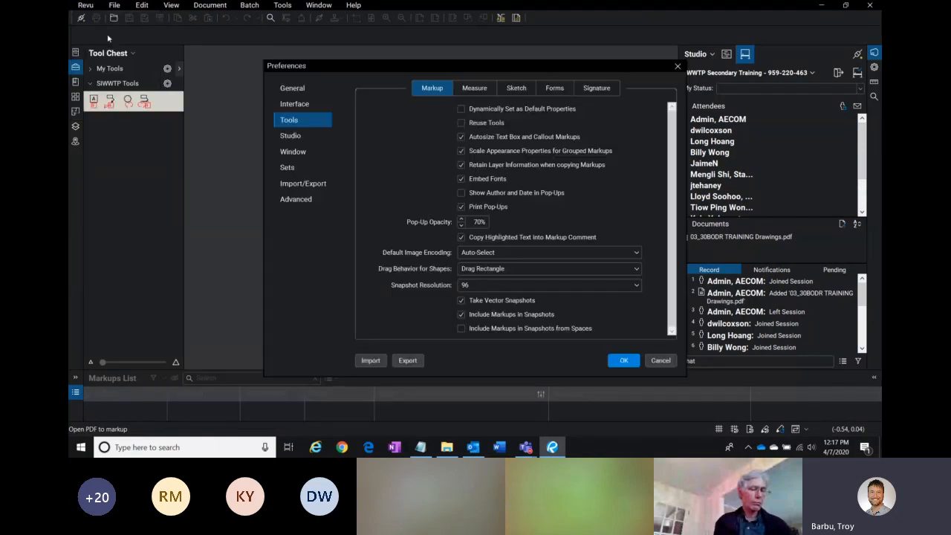
click(294, 88)
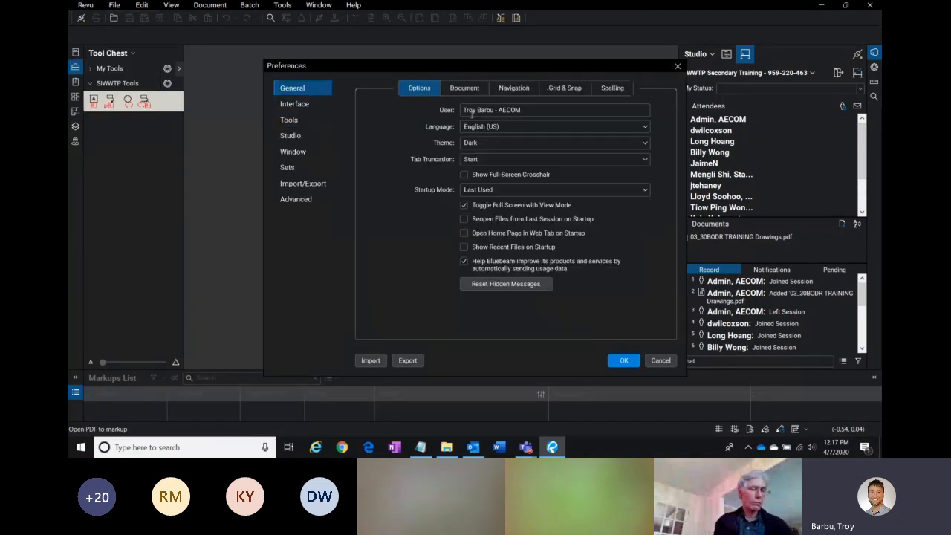
drag(531, 109, 448, 115)
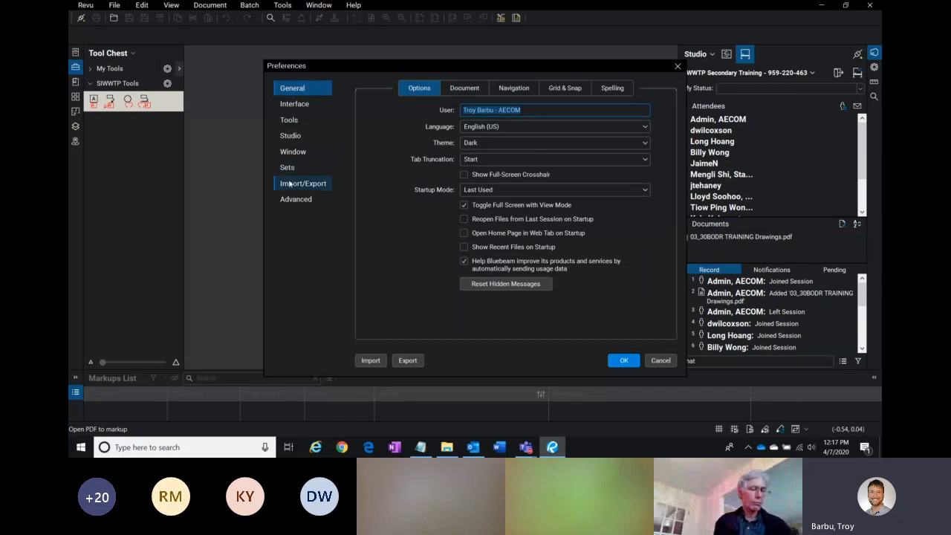
click(291, 136)
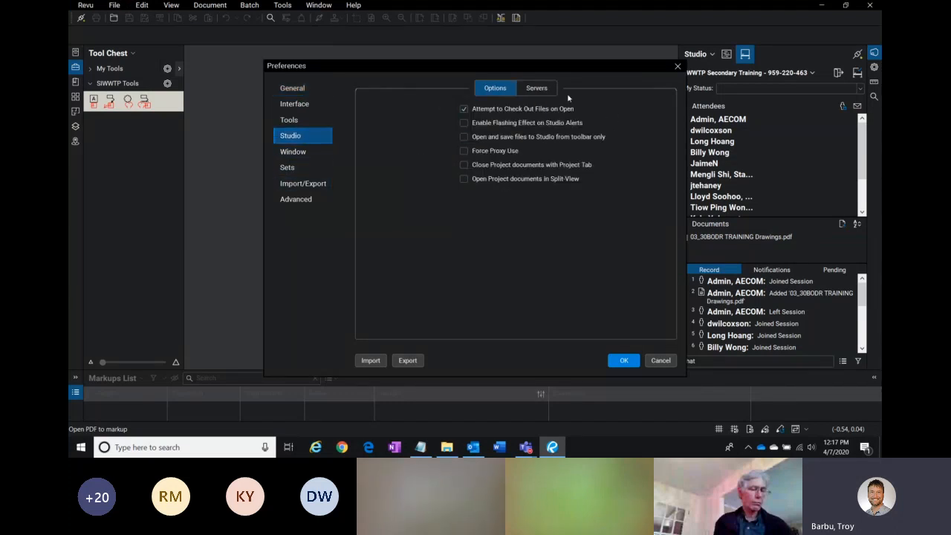
click(536, 87)
drag(492, 128, 421, 131)
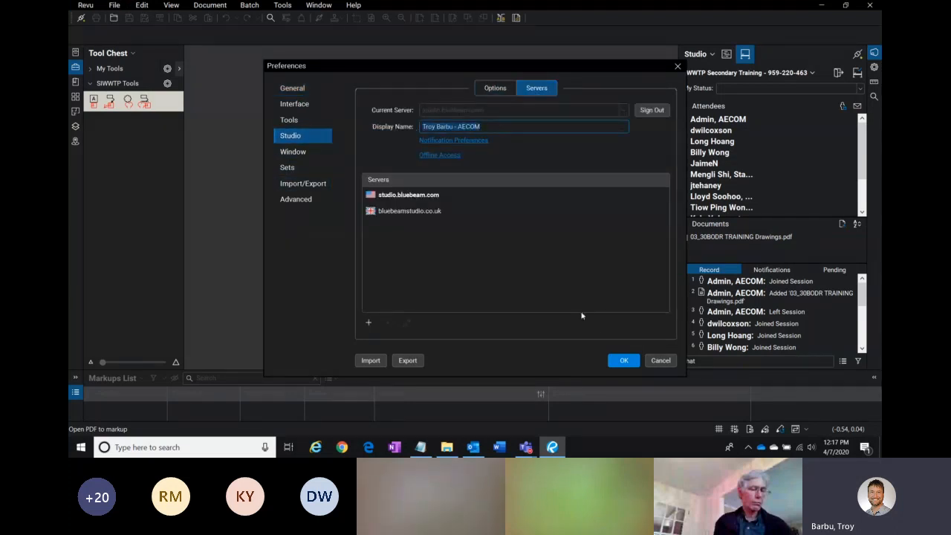
click(661, 361)
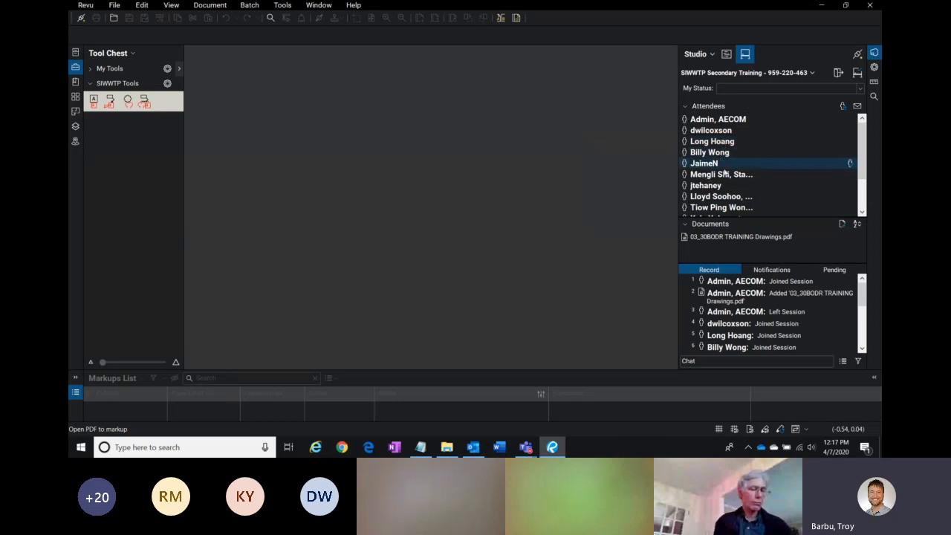
Step: Examine the names listed under the session's Attendees
scroll(865, 160, down, 3)
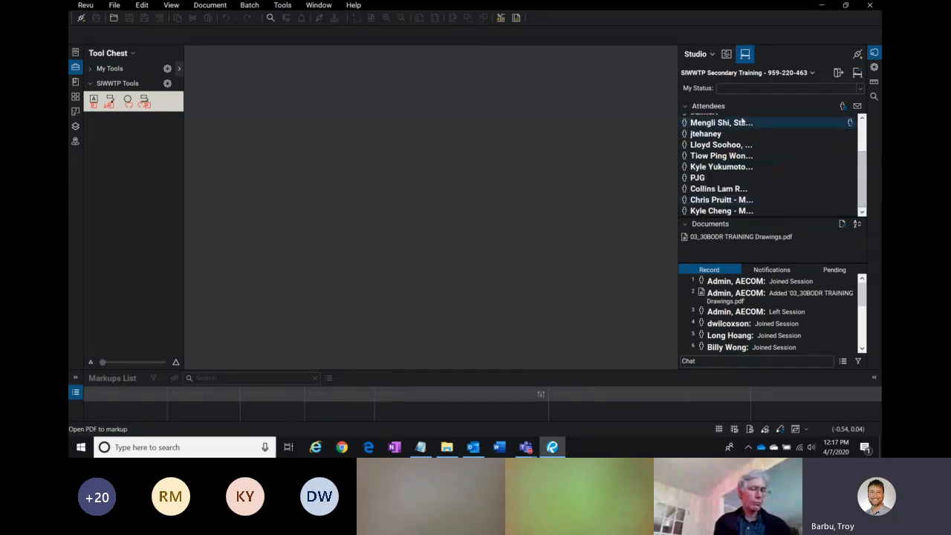
drag(674, 149, 589, 145)
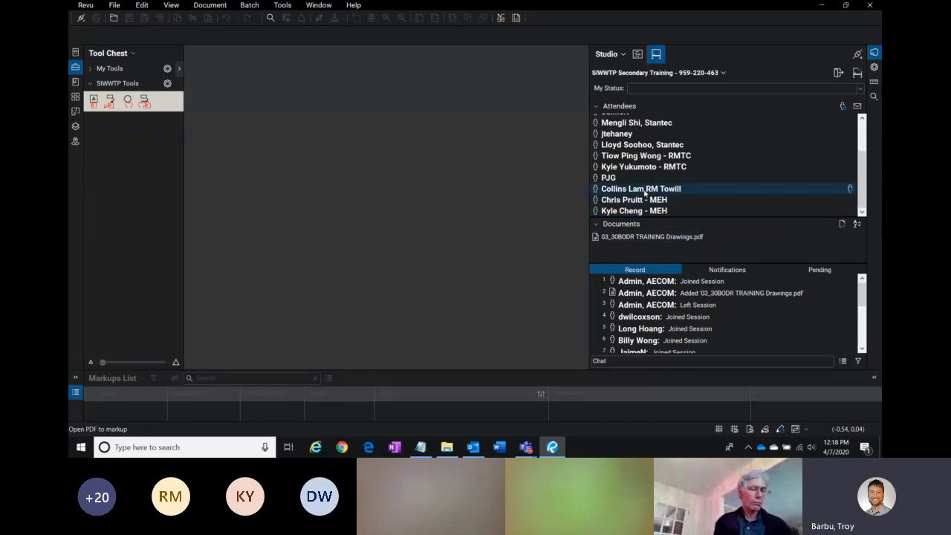
scroll(684, 163, up, 3)
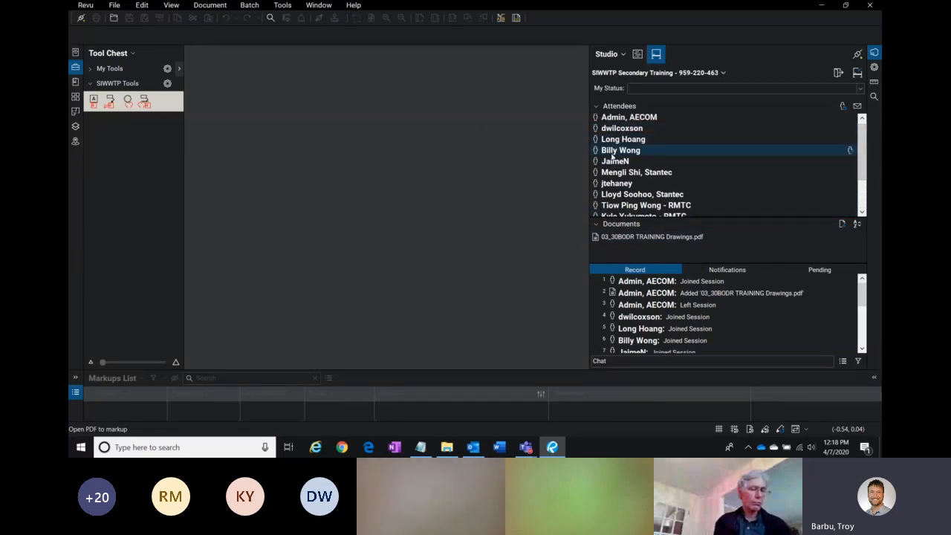
mouse_move(630, 190)
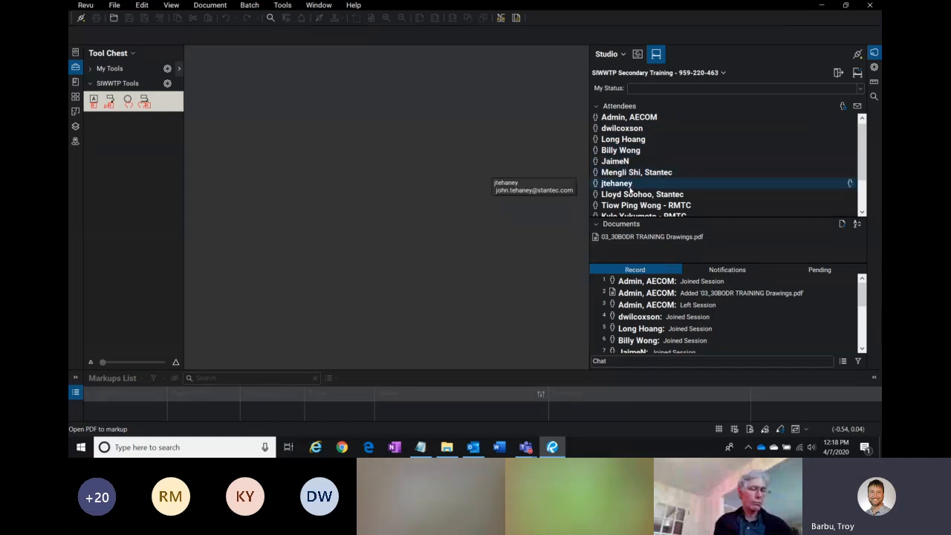
click(612, 186)
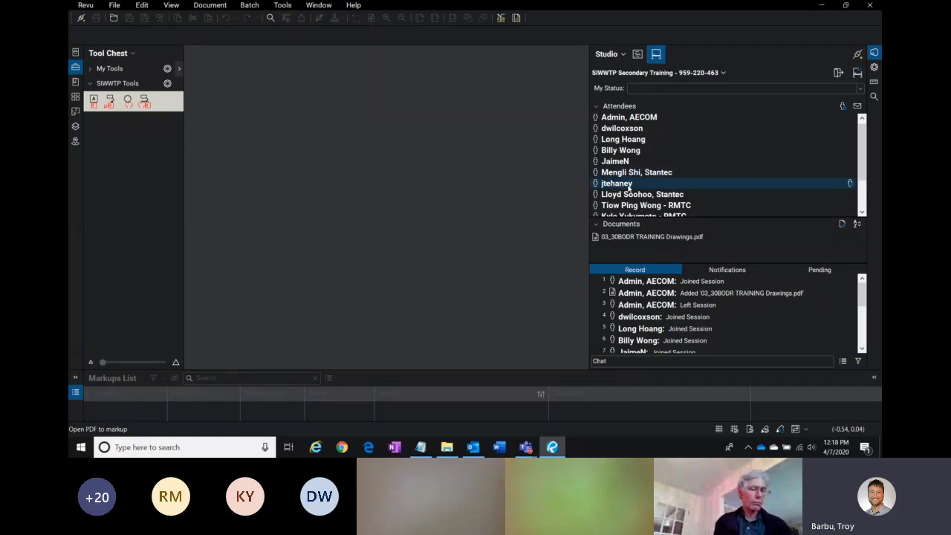
click(628, 187)
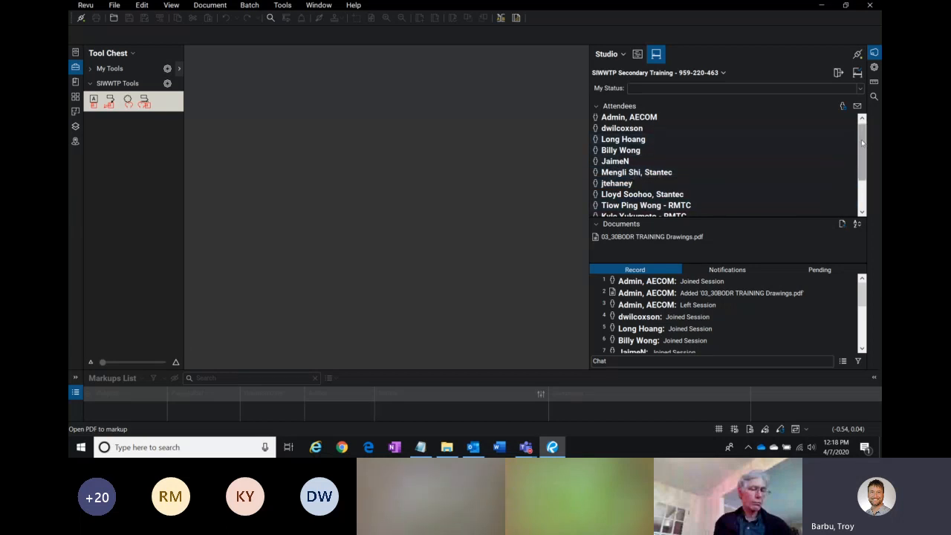
drag(864, 145, 864, 173)
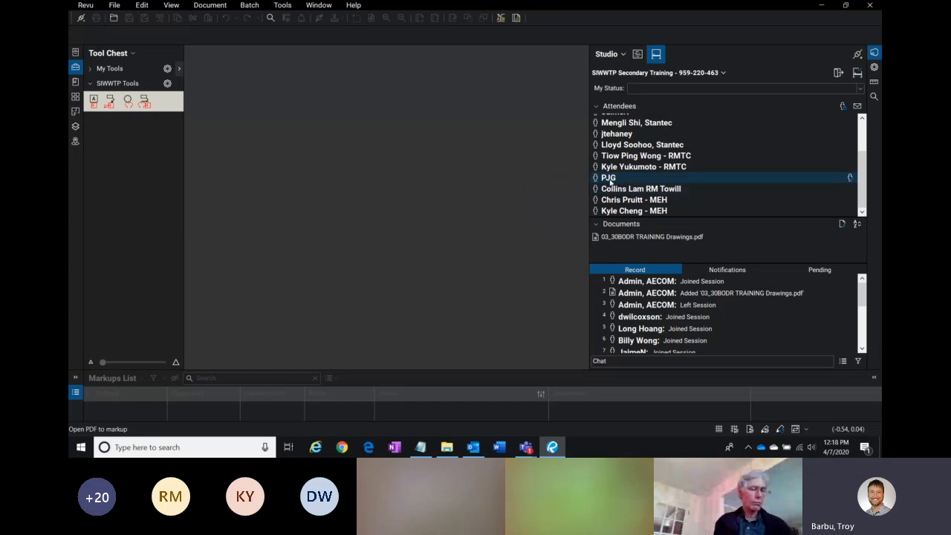
drag(861, 164, 860, 134)
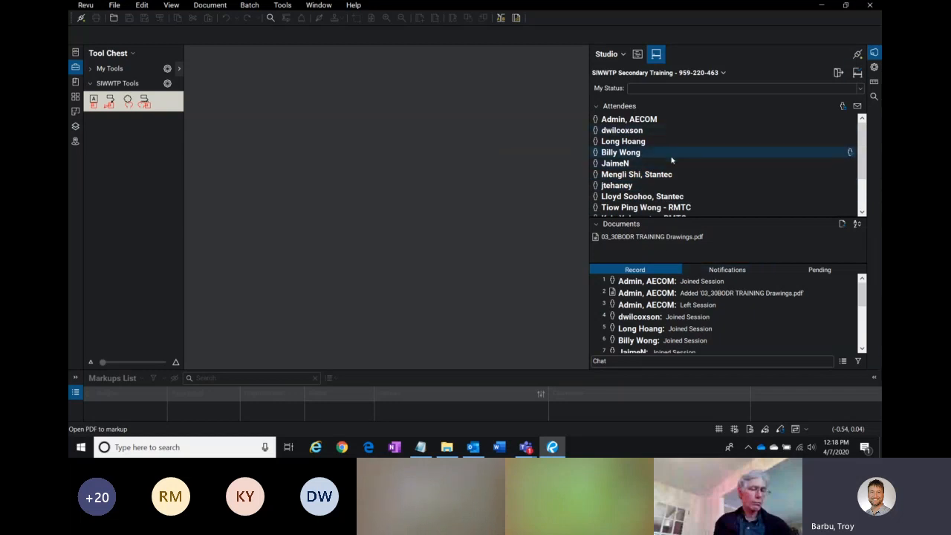
drag(590, 138, 667, 138)
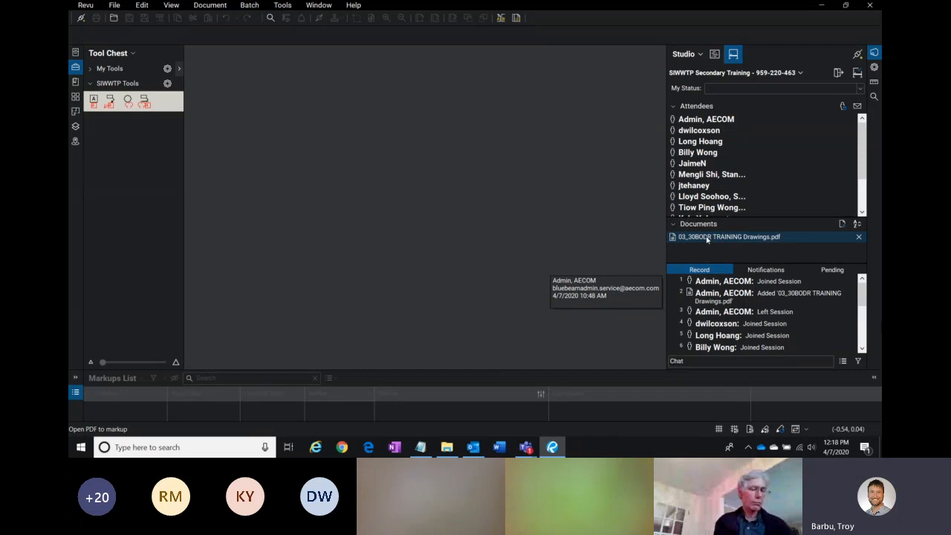
Step: Open the session document 03_30BODR TRAINING Drawings.pdf
double_click(678, 238)
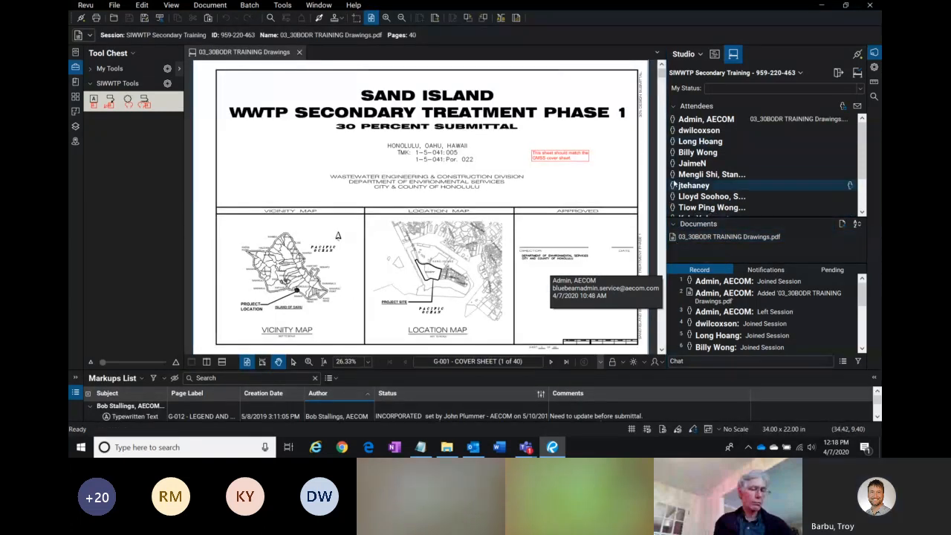
drag(664, 148, 700, 148)
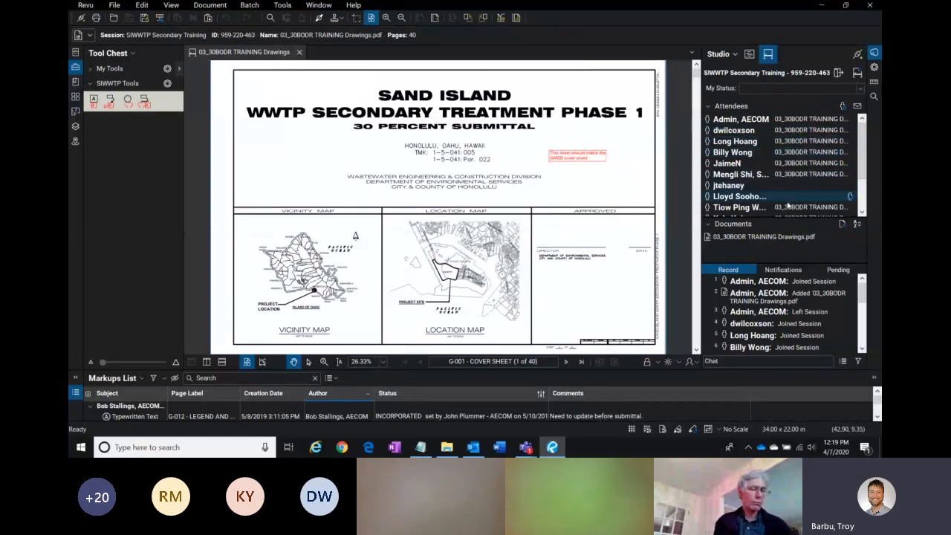
drag(864, 153, 864, 183)
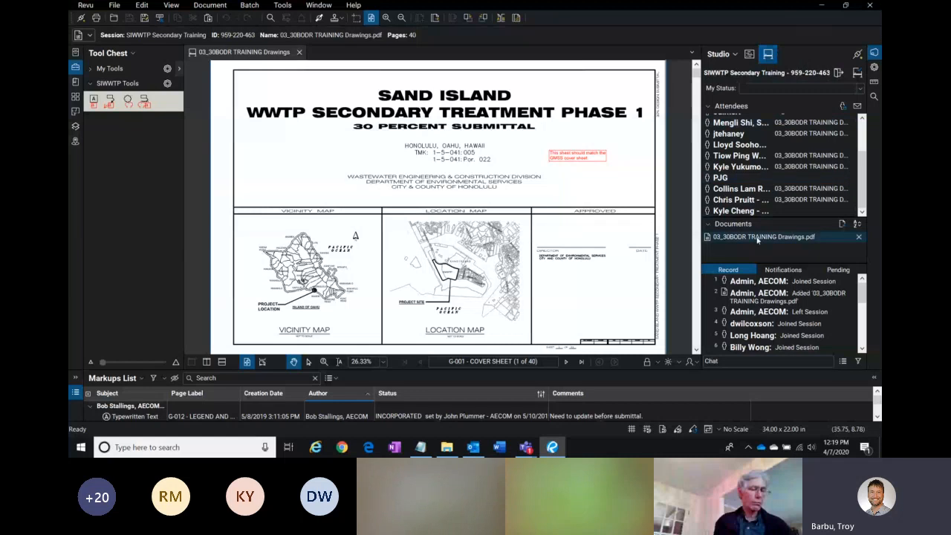
Step: Open the page thumbnails panel, scroll through the sheets, and enlarge the thumbnail size
mouse_move(758, 238)
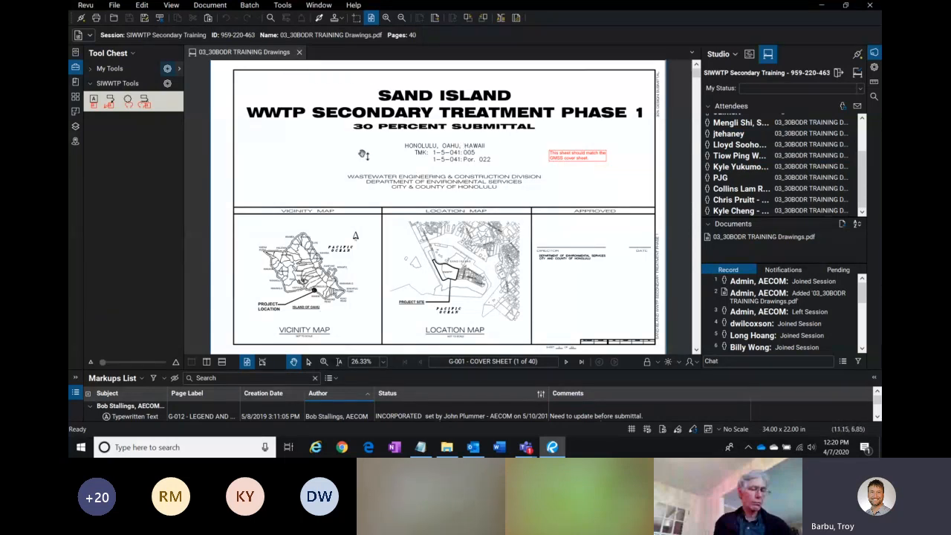
click(76, 102)
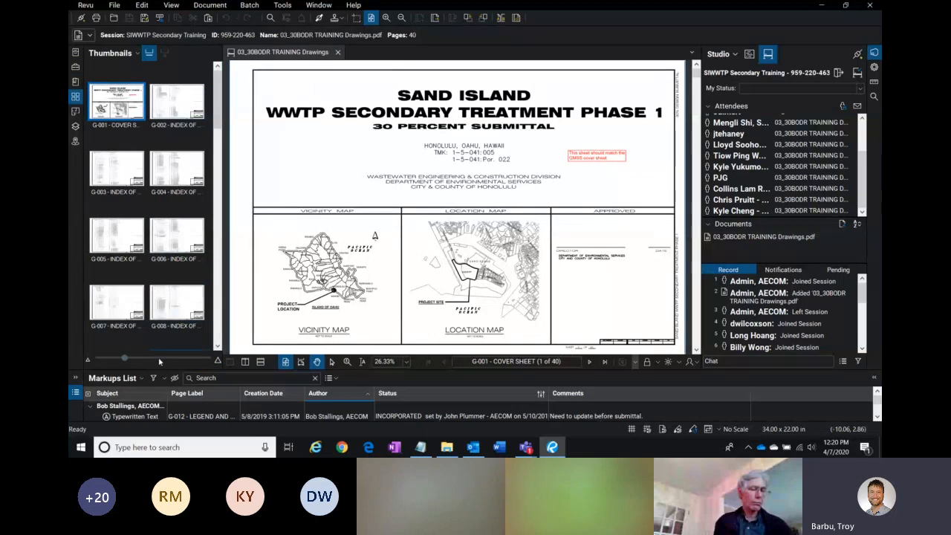
scroll(186, 290, up, 2)
drag(217, 84, 211, 164)
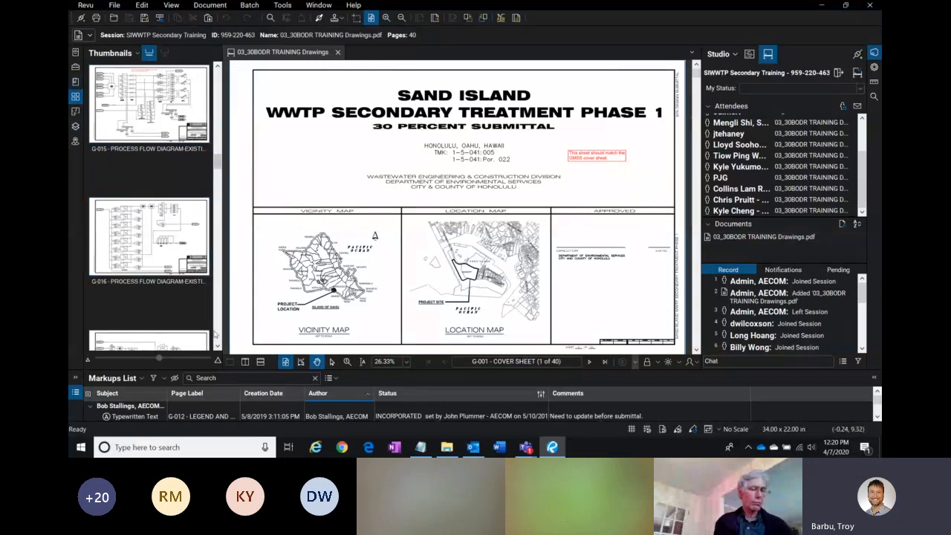
click(141, 358)
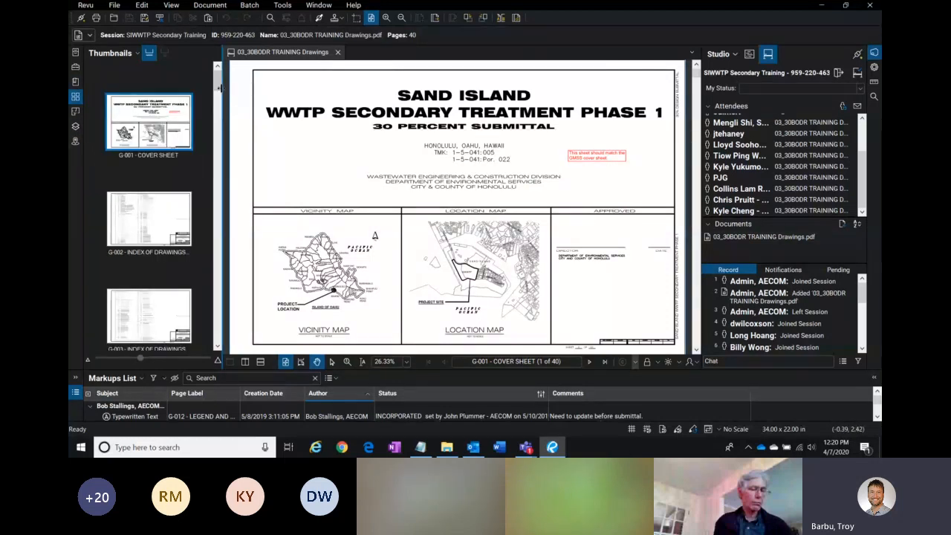
drag(217, 83, 218, 152)
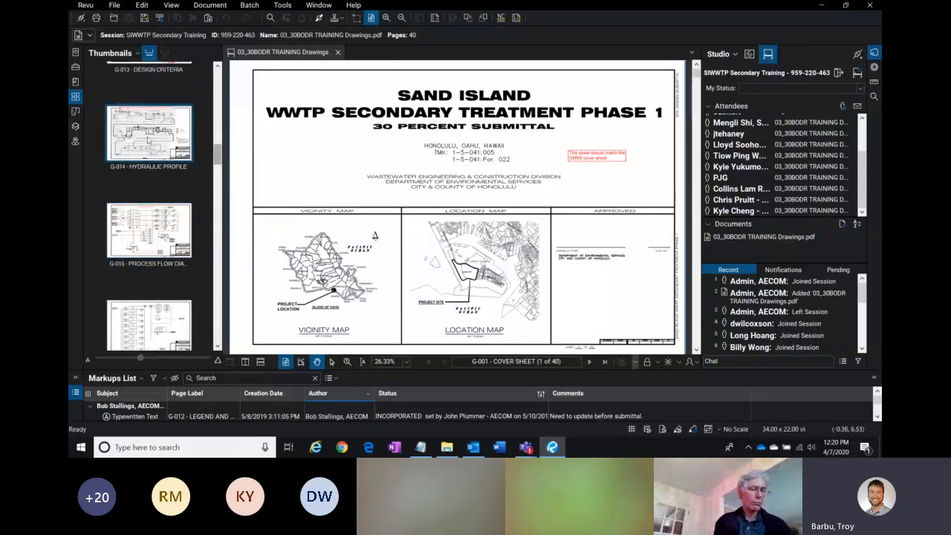
Step: Open the Bookmarks panel, widen it, and jump to sheets G-002, G-016 and C40-001 through their bookmarks
click(77, 83)
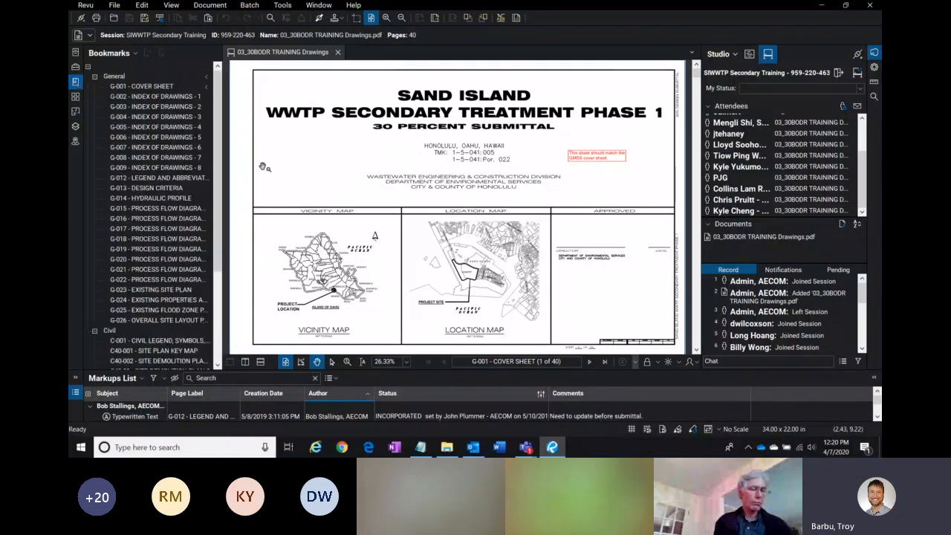
drag(220, 158, 257, 157)
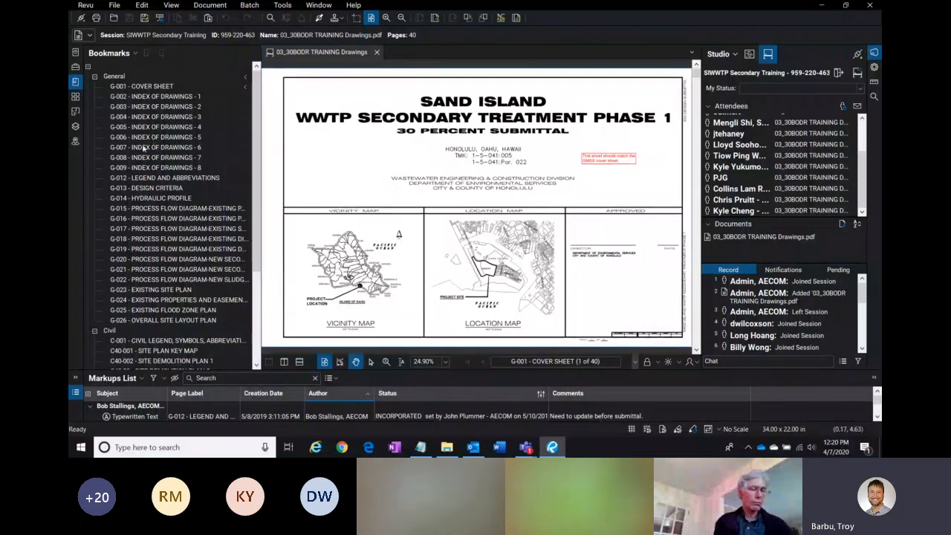
click(136, 95)
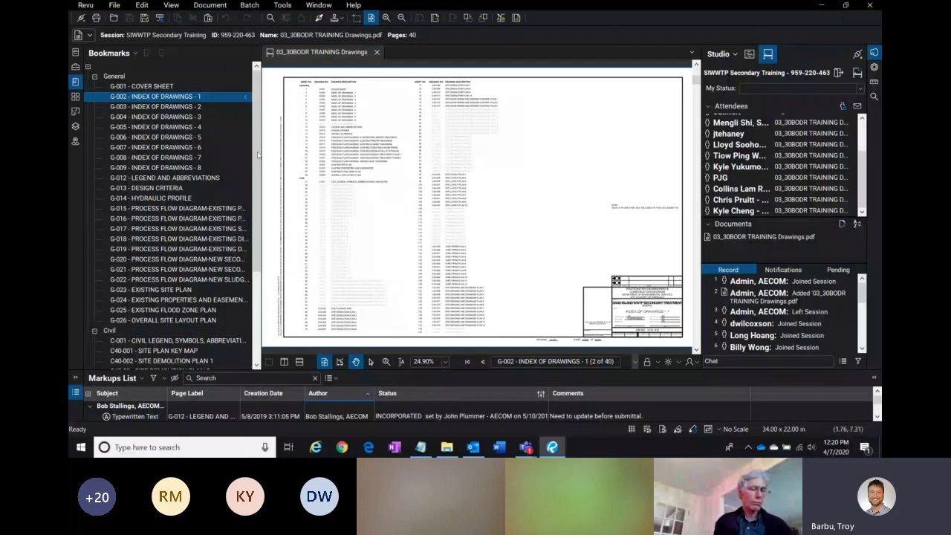
click(152, 219)
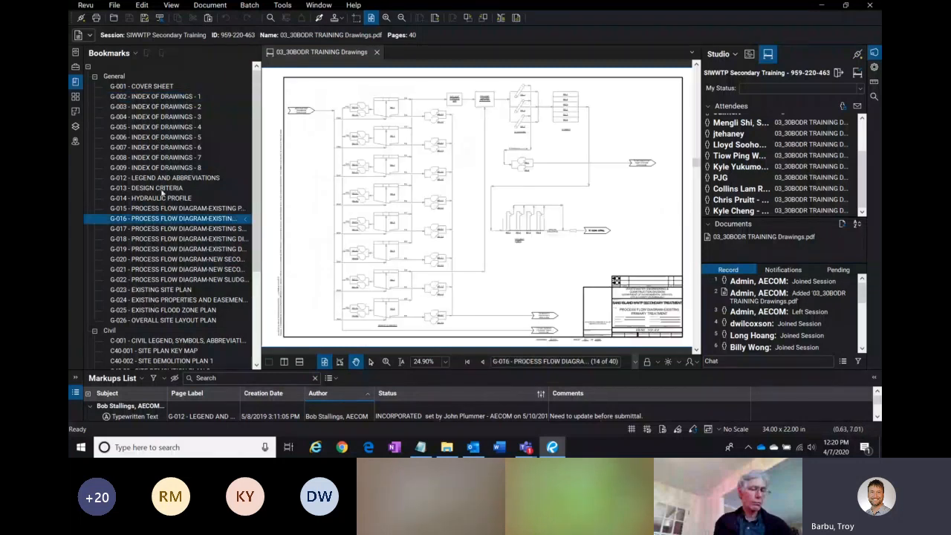
click(159, 352)
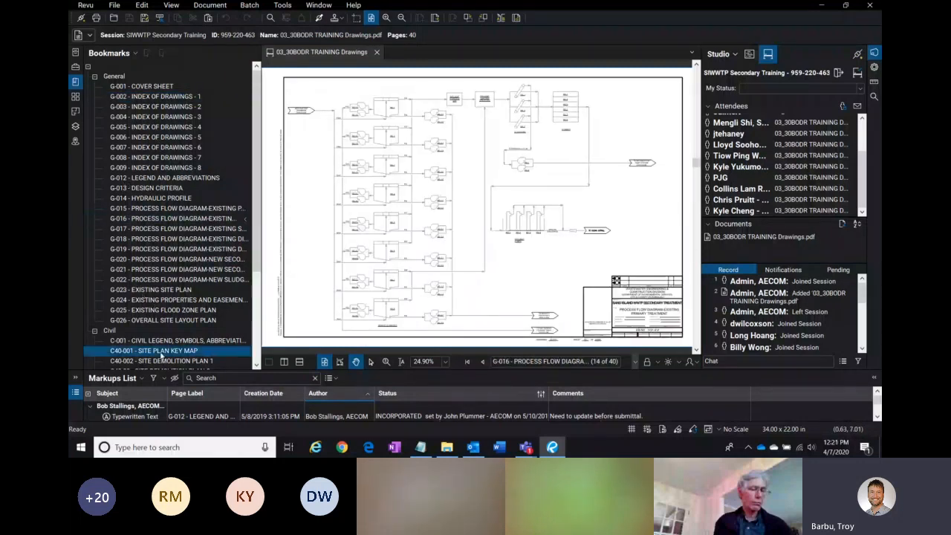
mouse_move(258, 180)
mouse_down()
mouse_move(246, 300)
mouse_move(272, 163)
mouse_up()
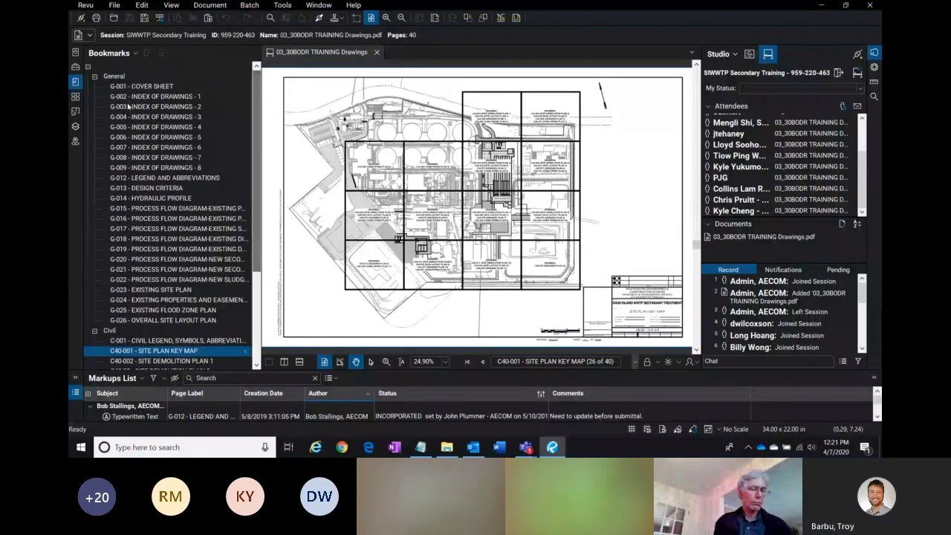
Step: Collapse and re-expand the General and Civil bookmark groups, then go to G-012 Legend and Abbreviations
click(87, 66)
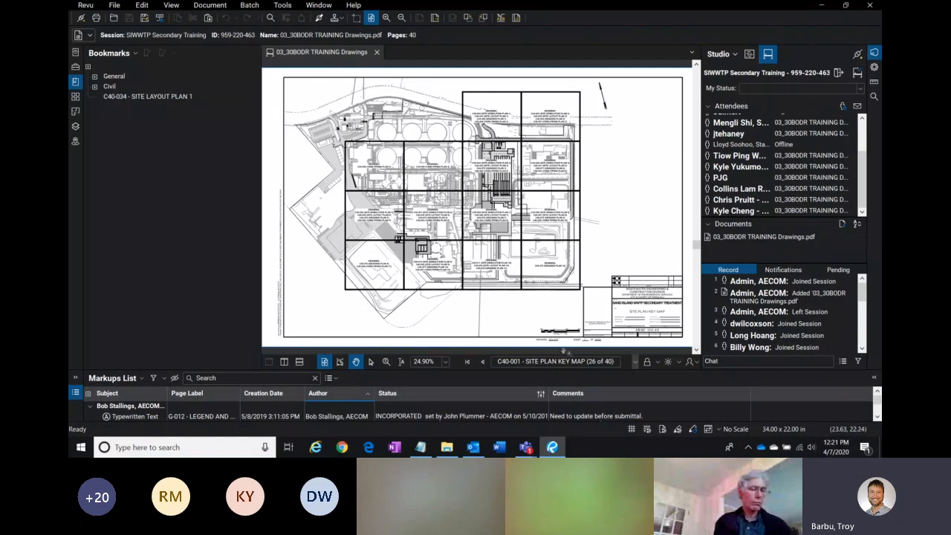
click(611, 362)
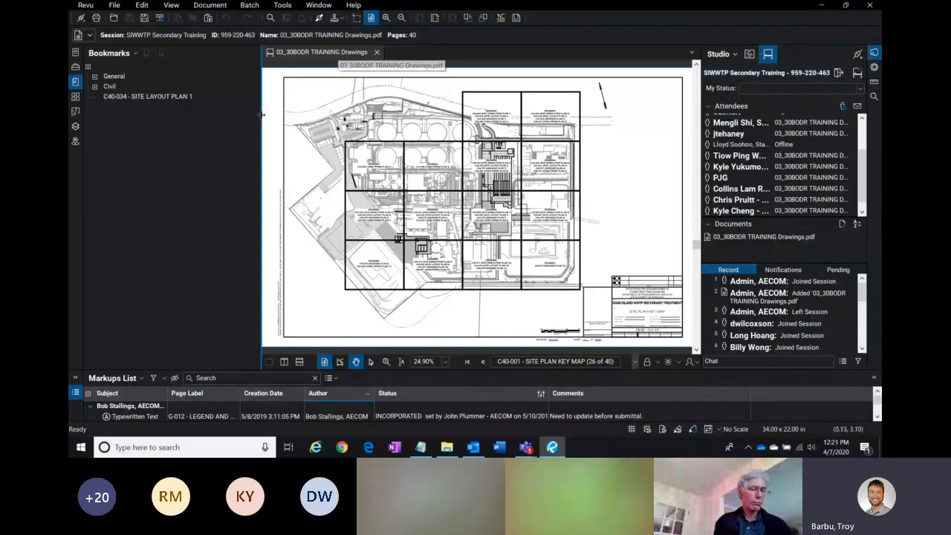
click(94, 87)
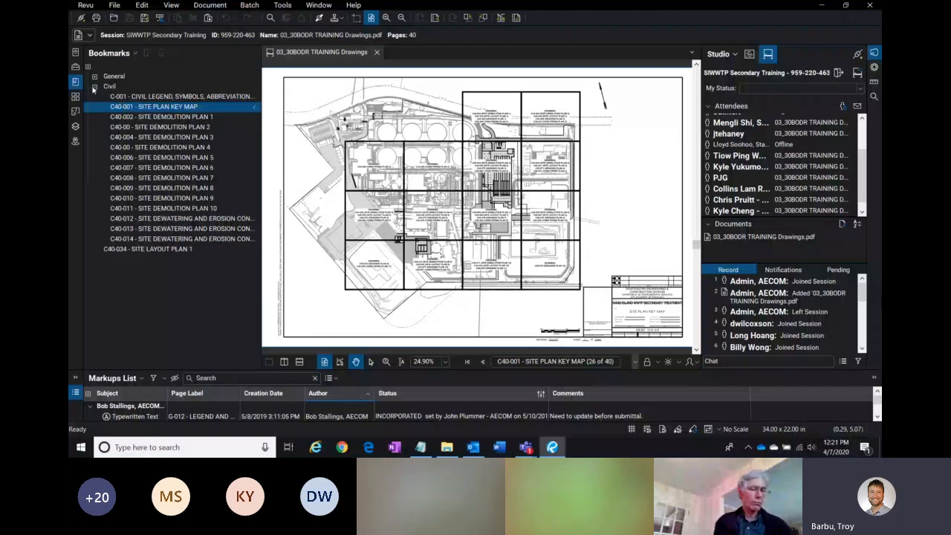
click(95, 76)
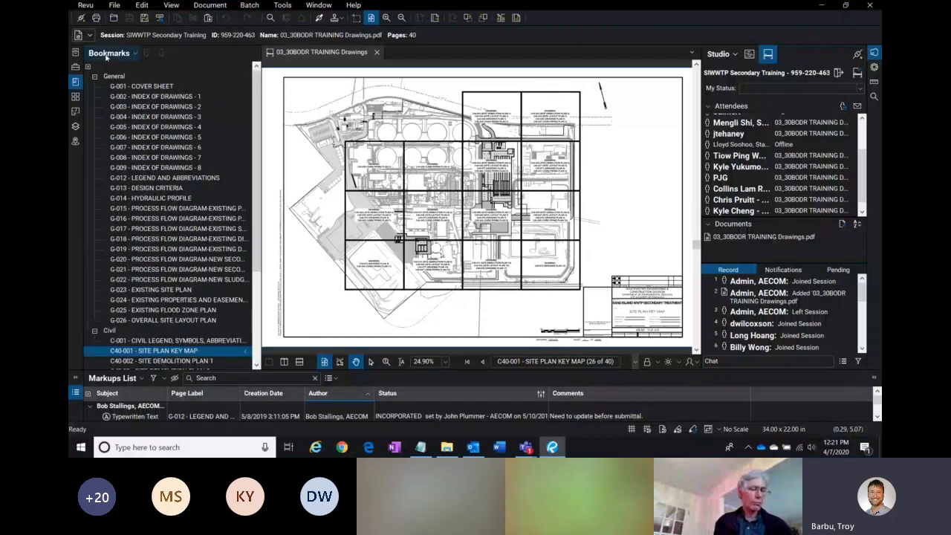
click(75, 82)
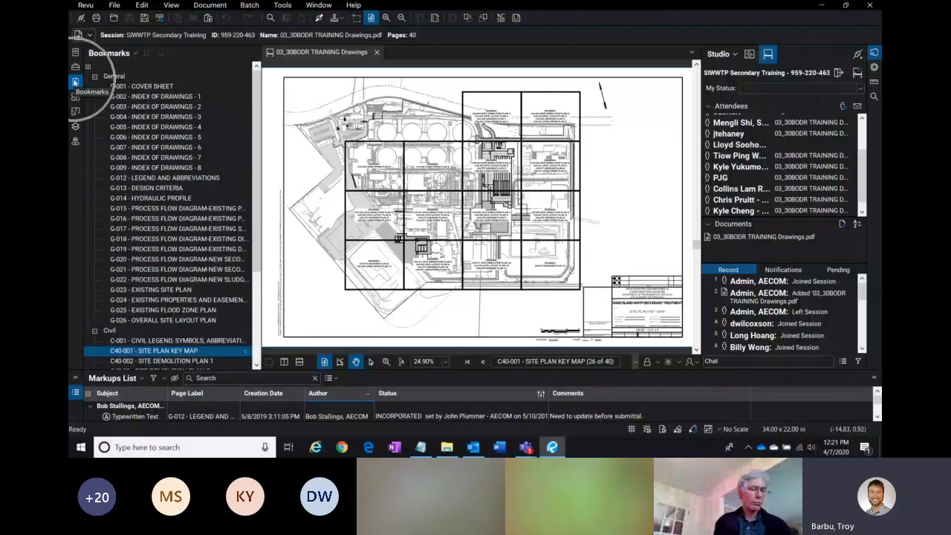
click(163, 178)
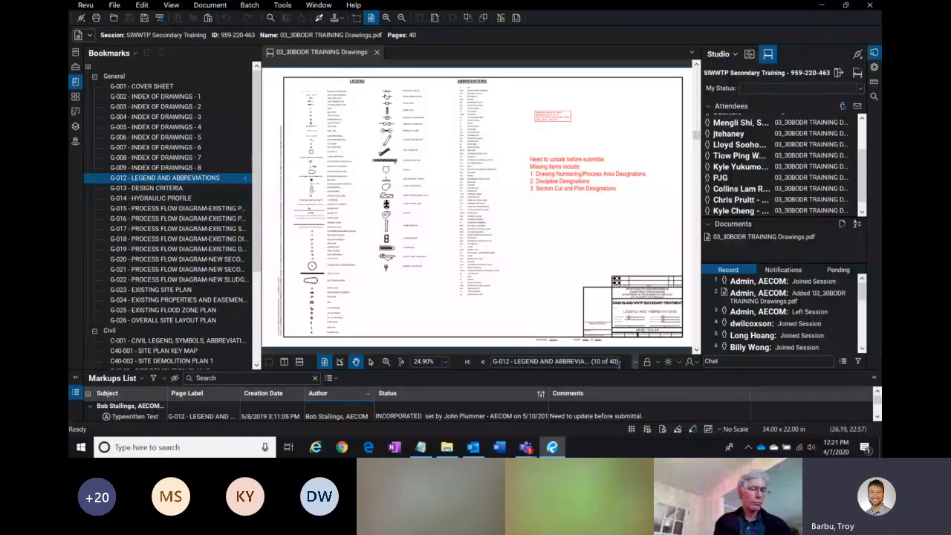
Step: Narrow the Studio panel and page forward through the drawing set to sheet G-017
drag(702, 246, 785, 237)
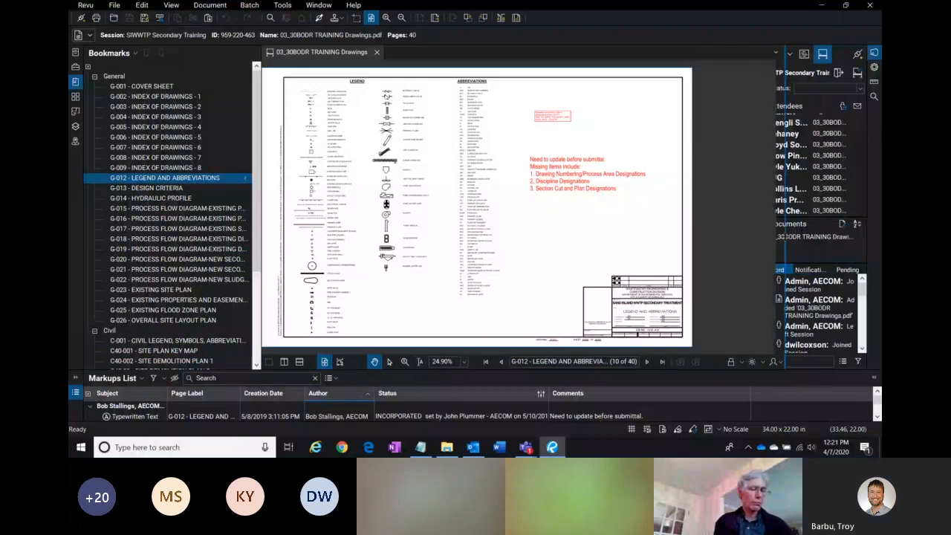
click(649, 363)
click(649, 362)
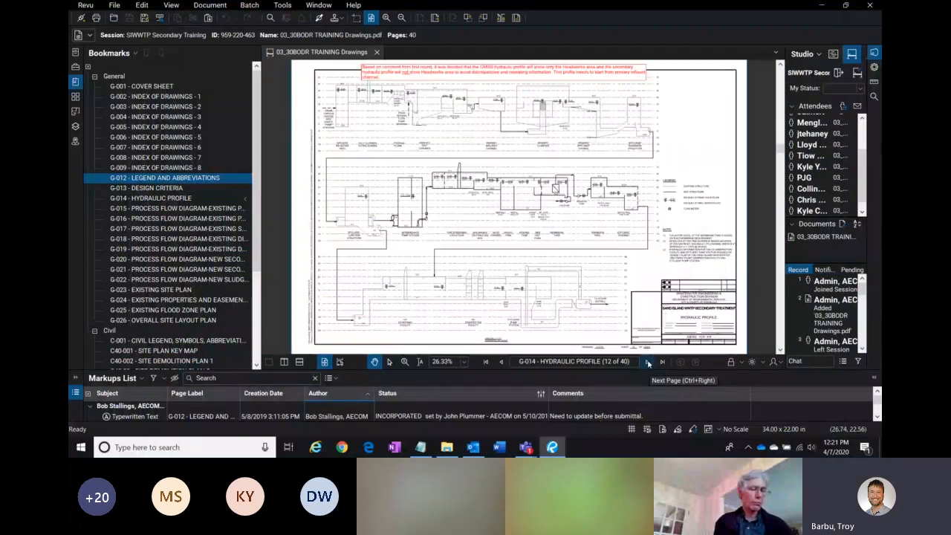
click(649, 362)
click(649, 363)
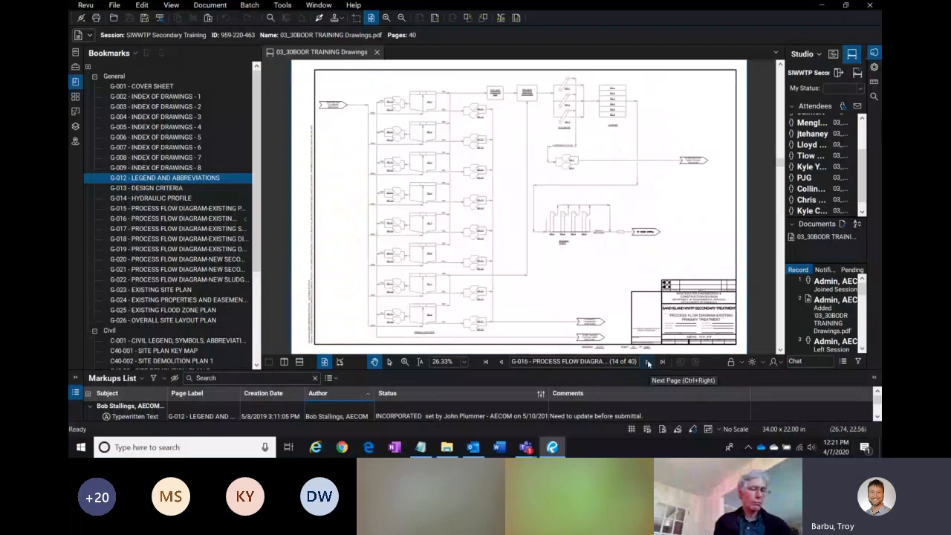
click(649, 362)
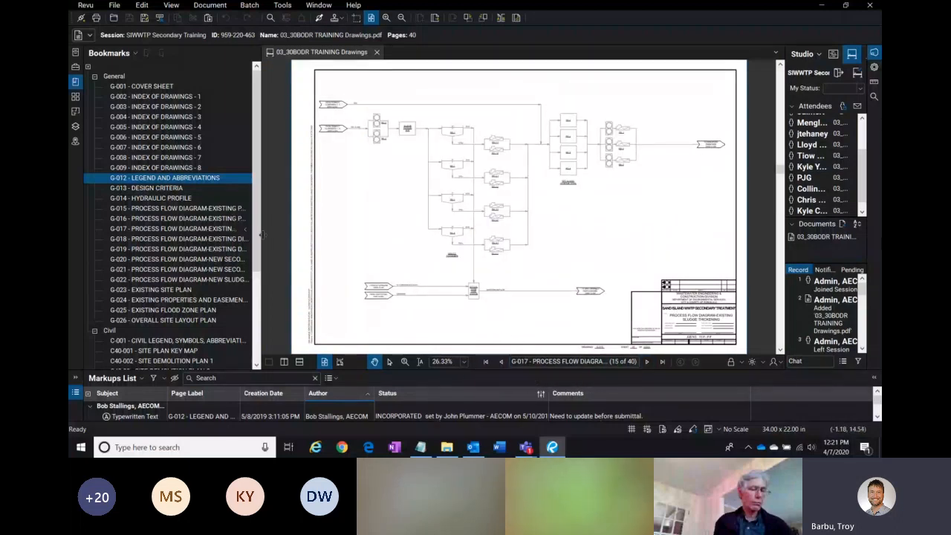
Step: Jump between sheets G-016, G-018 and G-019 using their process flow diagram bookmarks
click(147, 220)
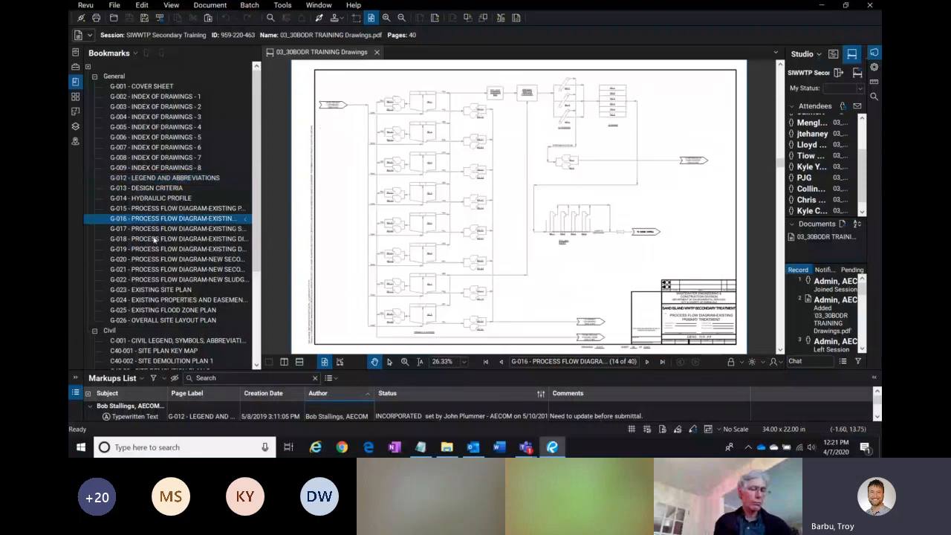
click(157, 239)
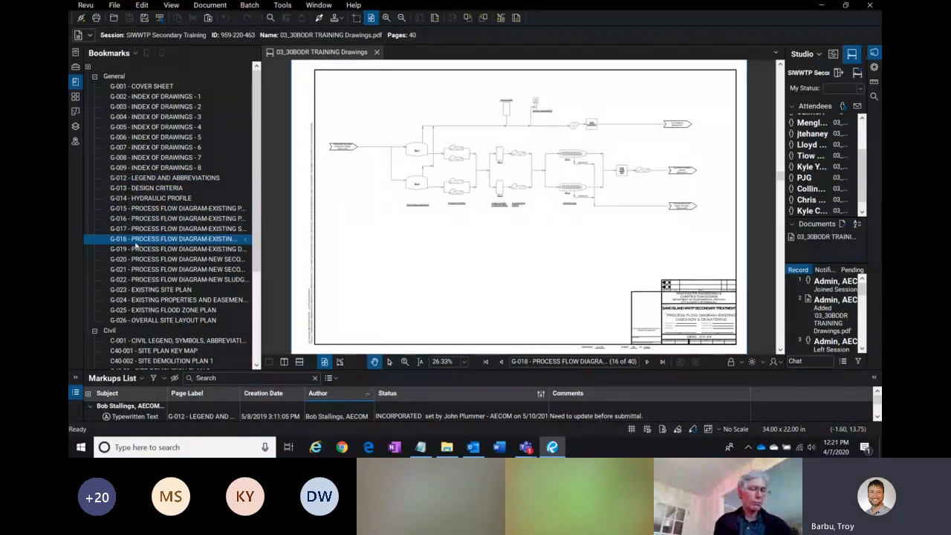
click(144, 249)
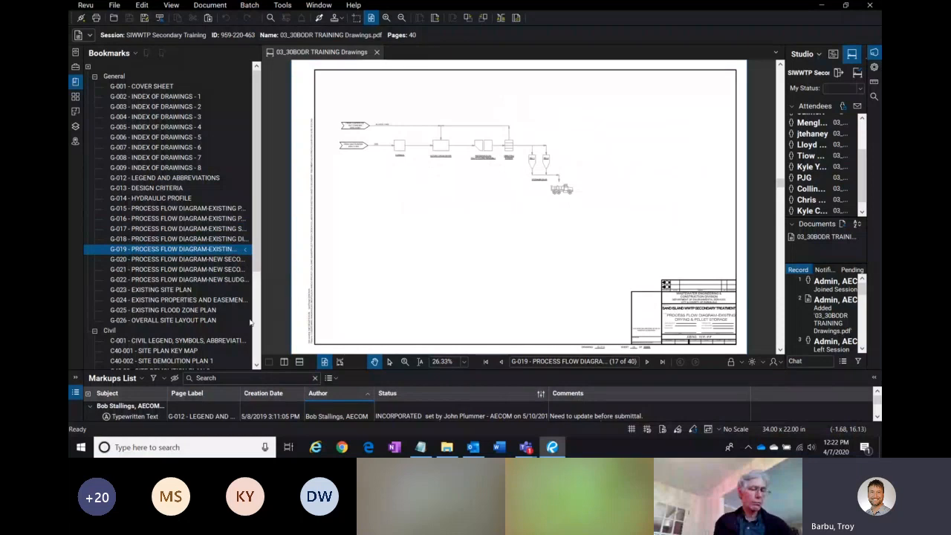
click(120, 251)
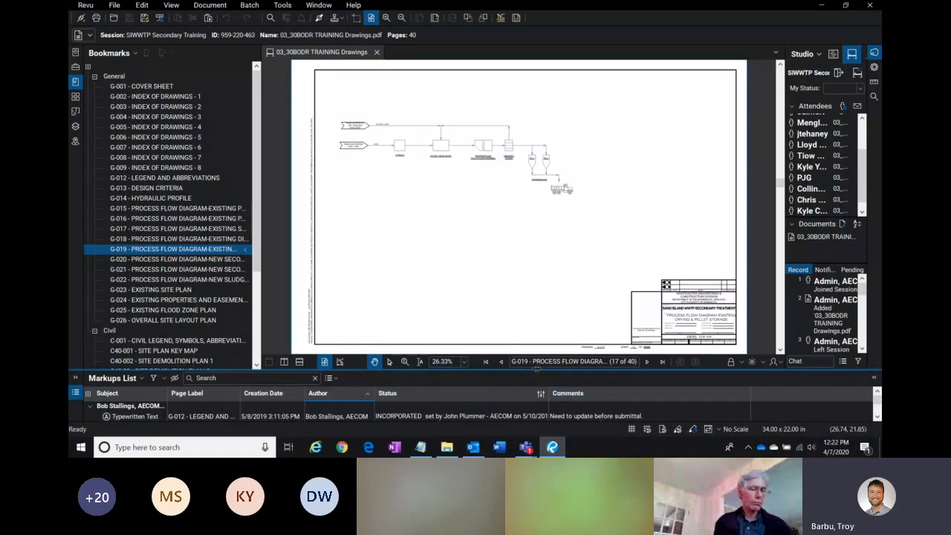
Step: Enlarge the Markups List panel below the drawing so more markup rows are shown
drag(530, 369, 522, 435)
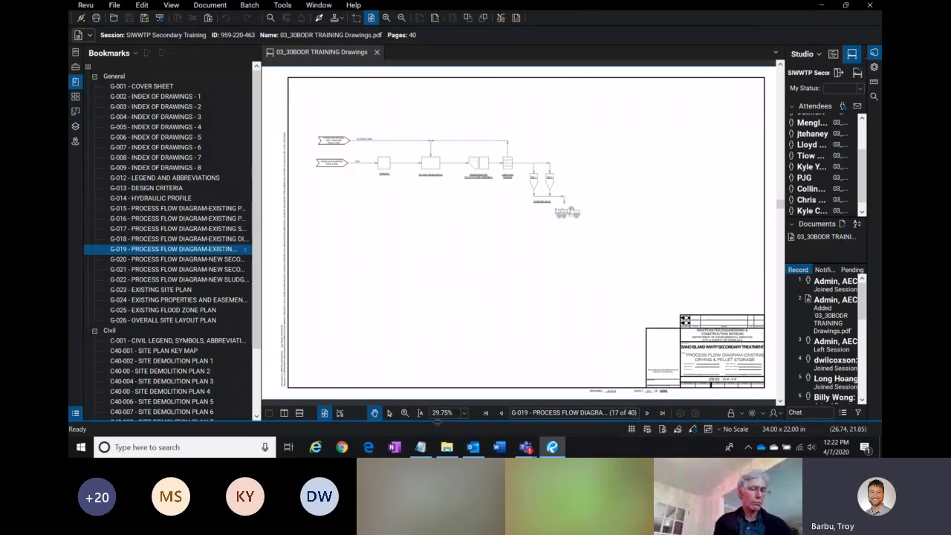
drag(438, 422, 474, 281)
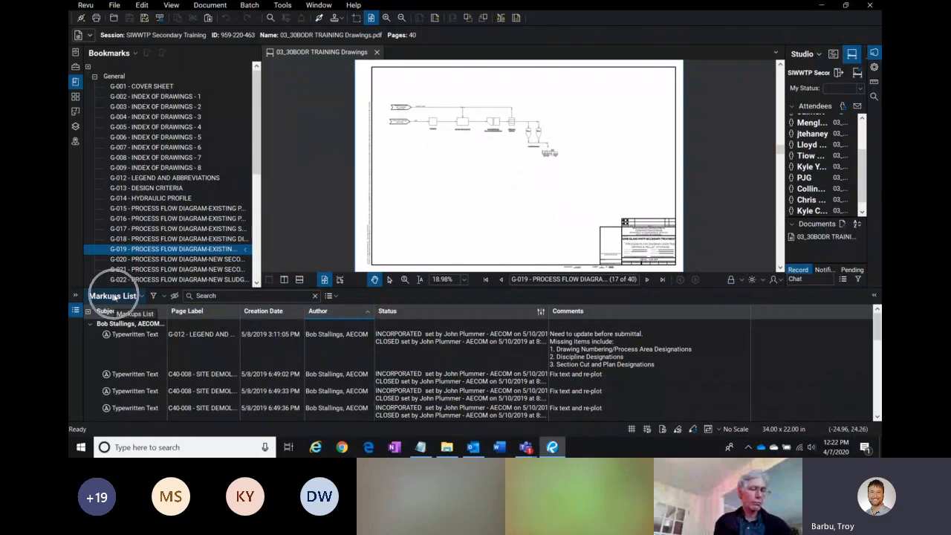
click(485, 289)
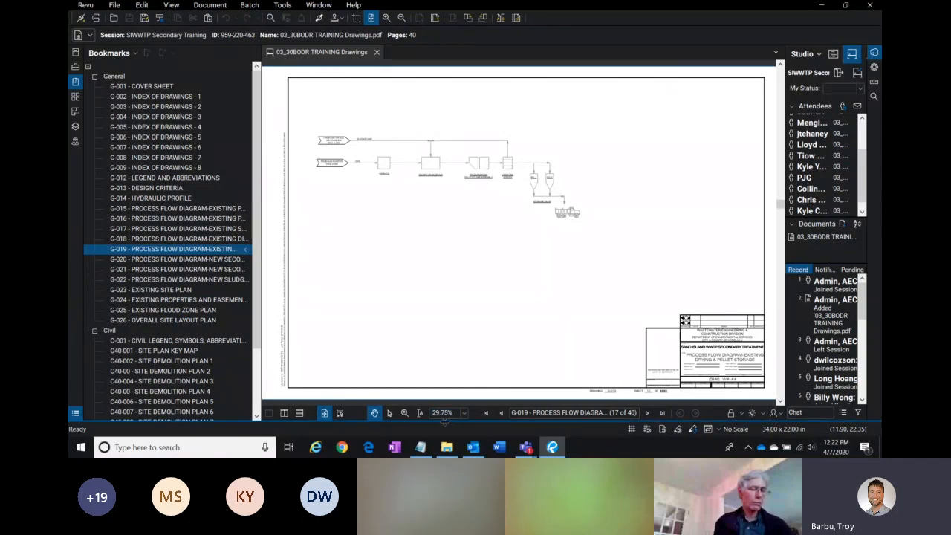
drag(444, 420, 445, 289)
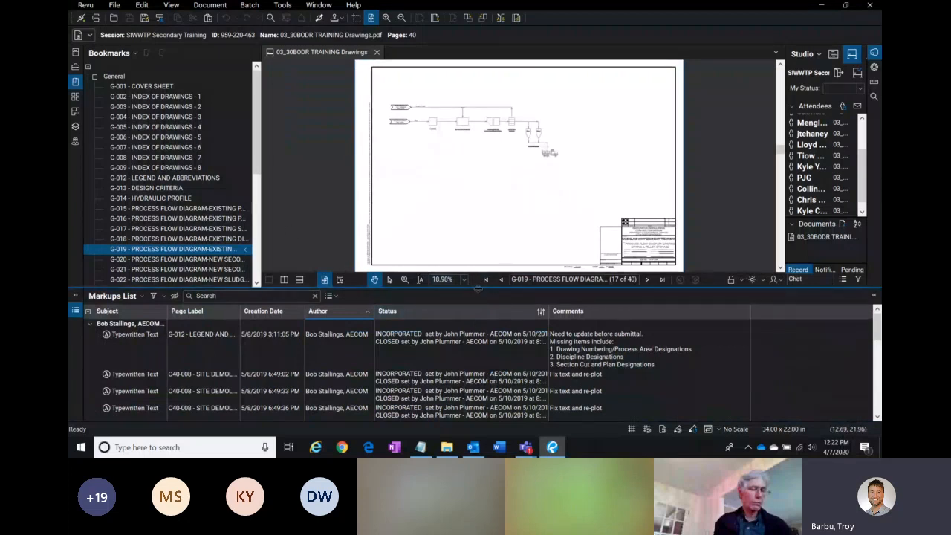
drag(480, 290, 448, 450)
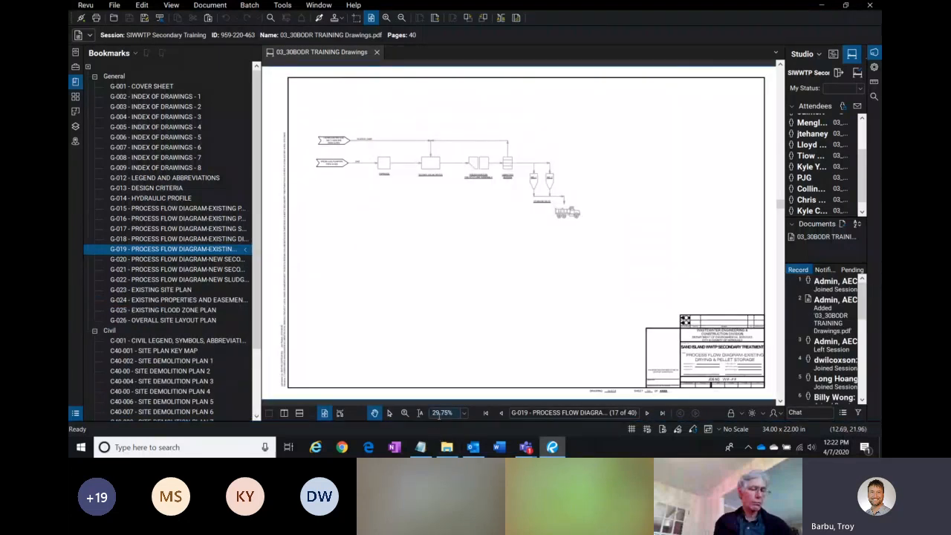
drag(439, 421, 447, 301)
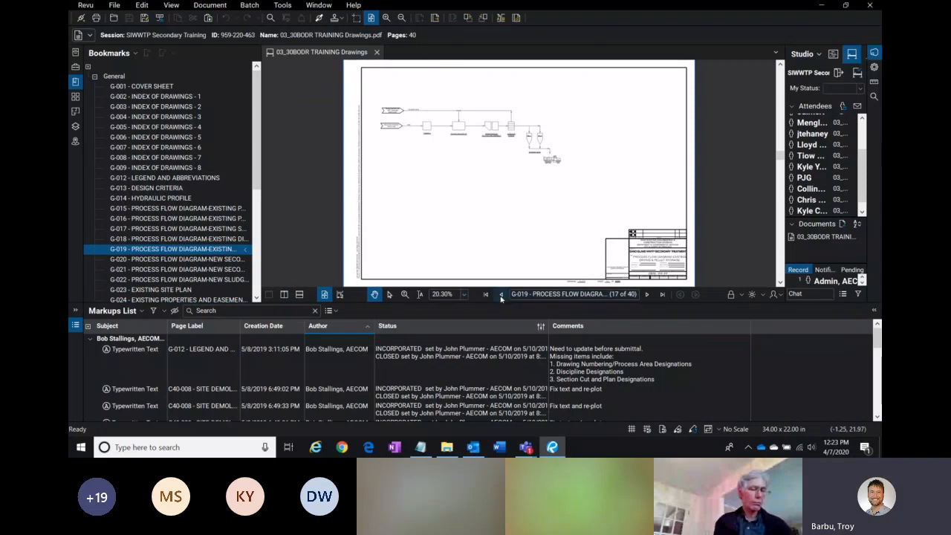
drag(491, 303, 490, 295)
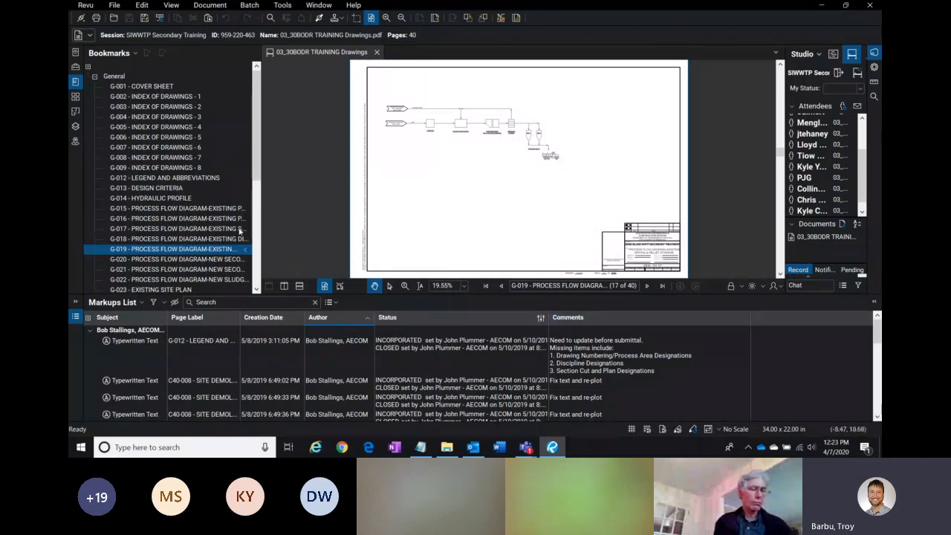
Step: Draw a Text Box from the SIWWTP Tools chest in the blank area right of the G-019 flow diagram
click(76, 67)
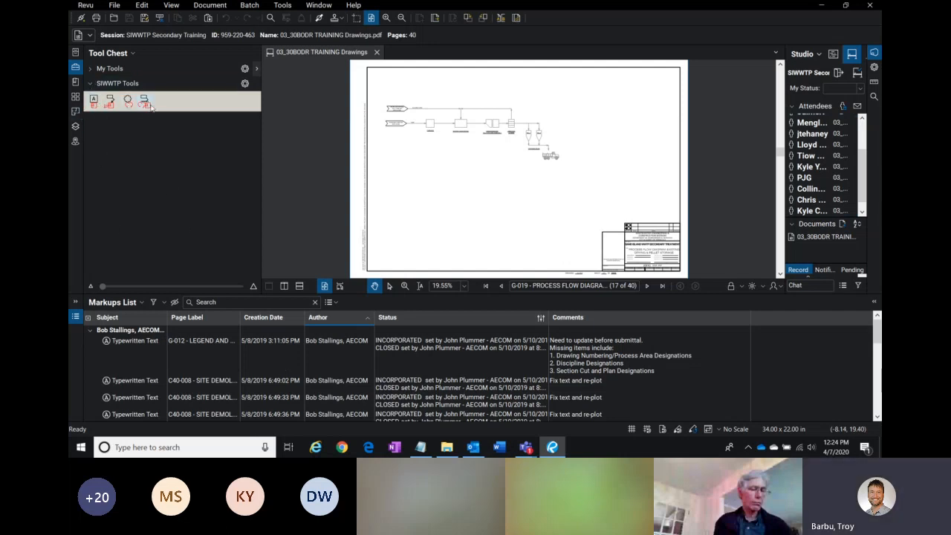
click(94, 101)
drag(574, 109, 629, 125)
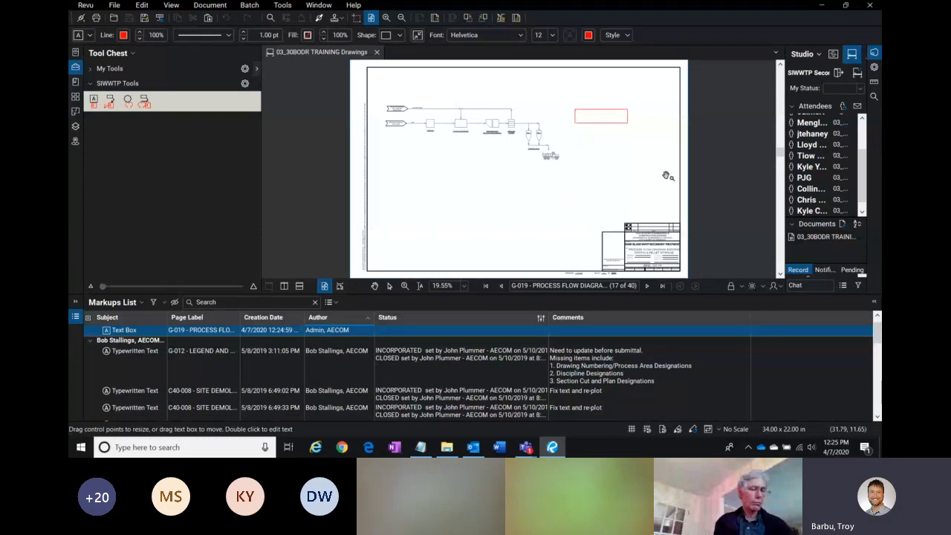
scroll(504, 146, up, 3)
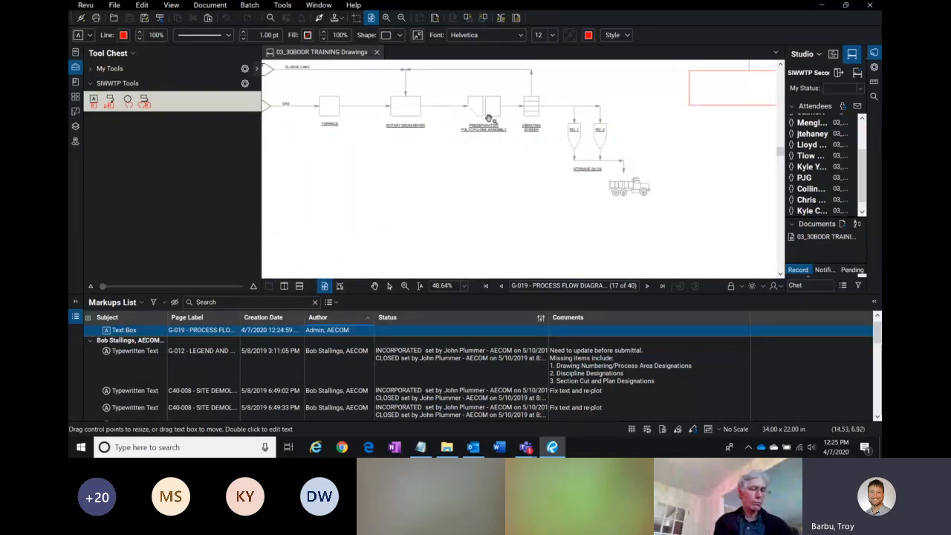
Step: Move and resize the new text box beside the storage silos, and enter the text "Please update sheet" in it
scroll(489, 119, up, 2)
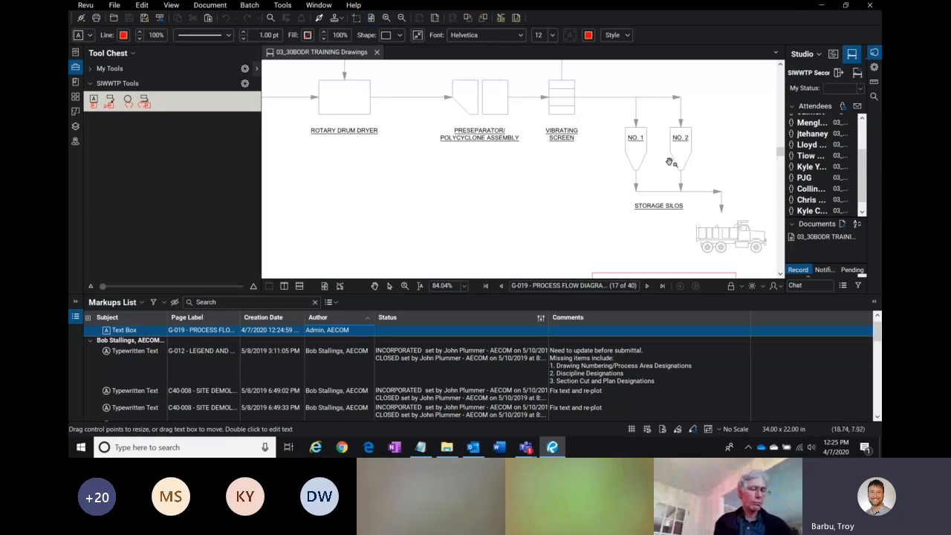
scroll(668, 161, down, 3)
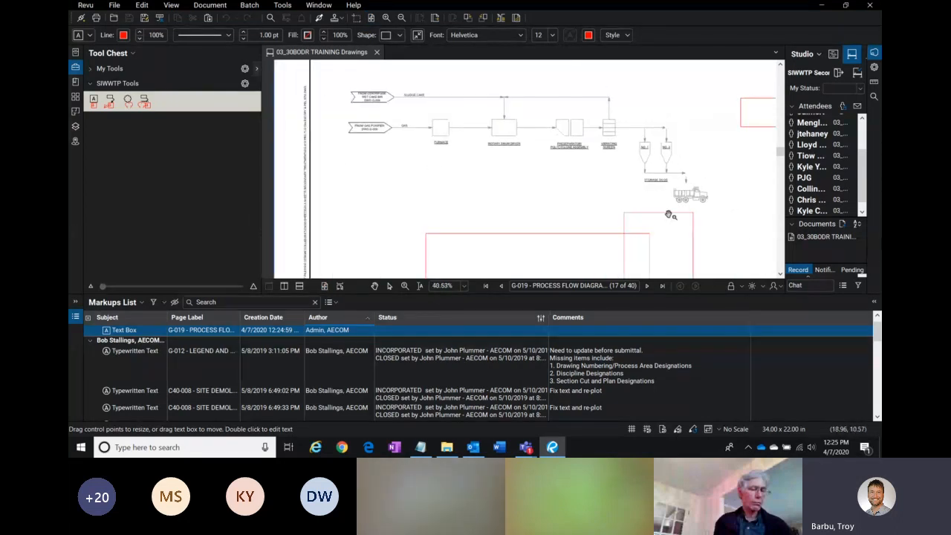
scroll(657, 177, down, 1)
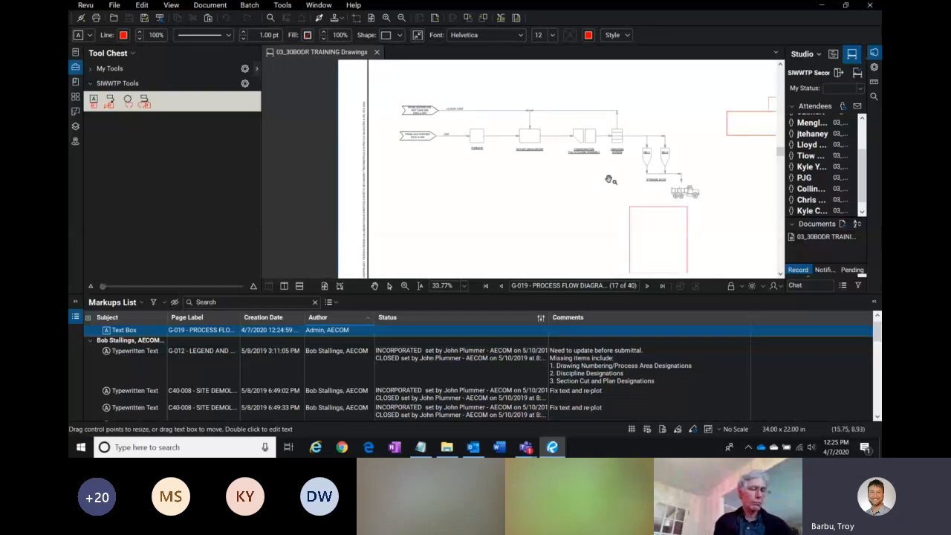
drag(752, 176, 677, 178)
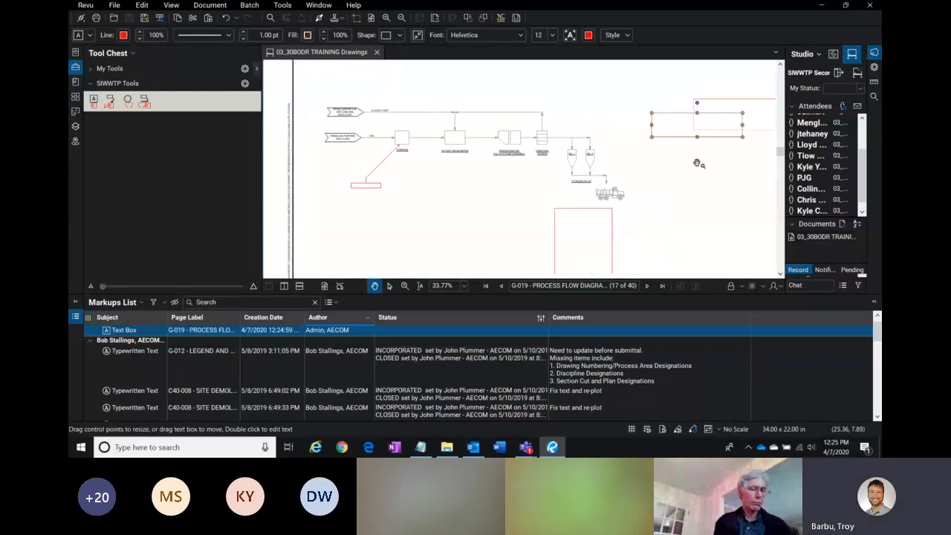
drag(680, 143, 673, 165)
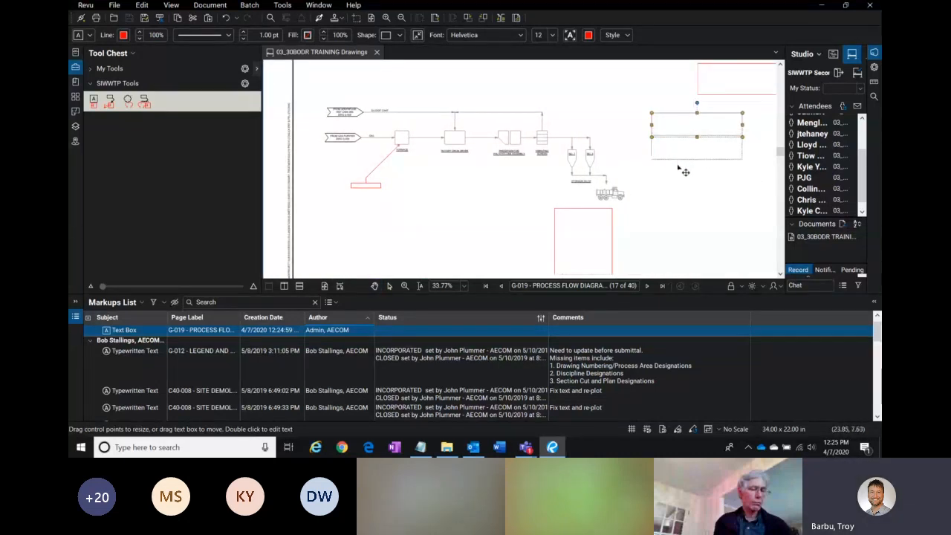
double_click(677, 147)
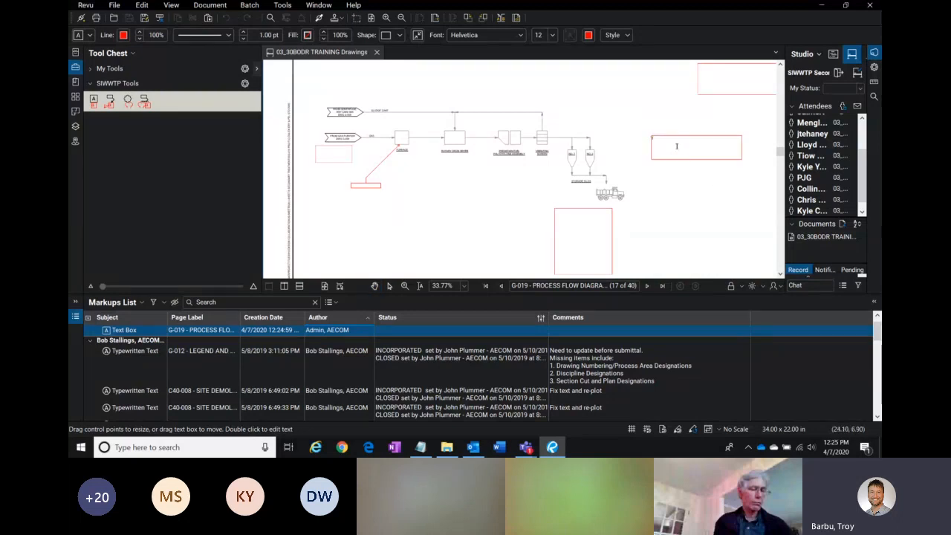
text(This)
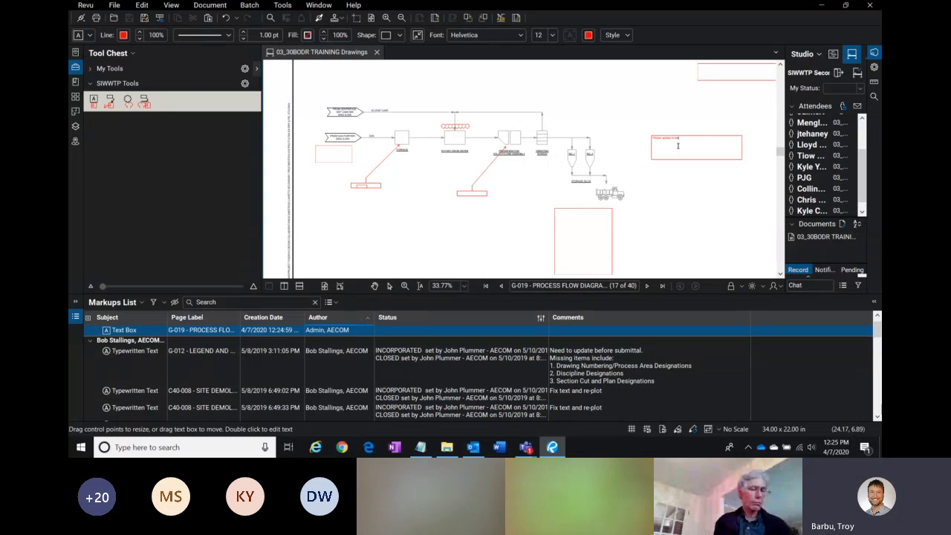
click(717, 185)
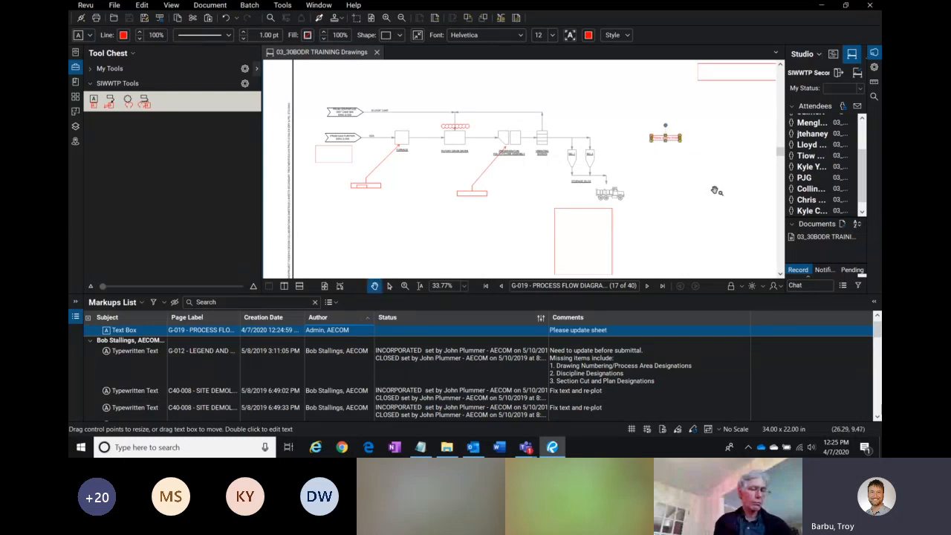
click(711, 194)
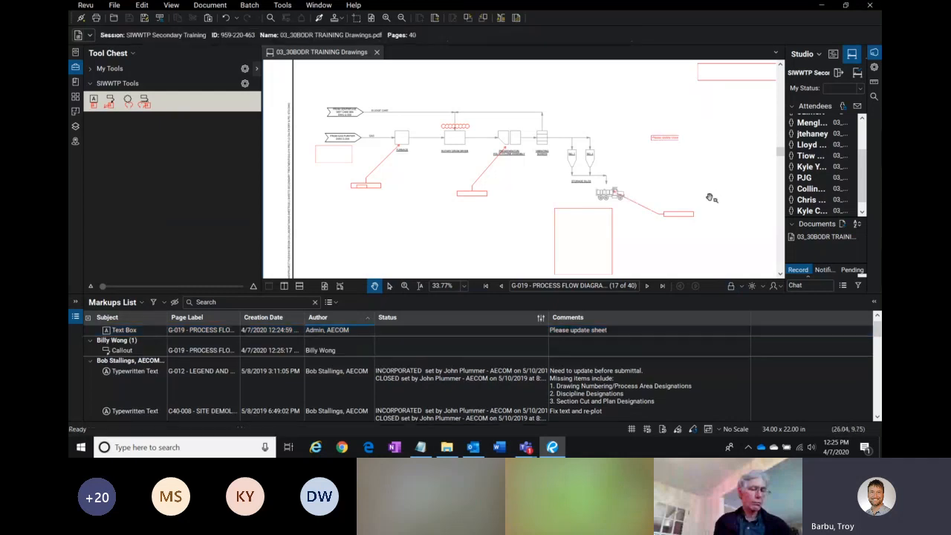
scroll(676, 165, down, 1)
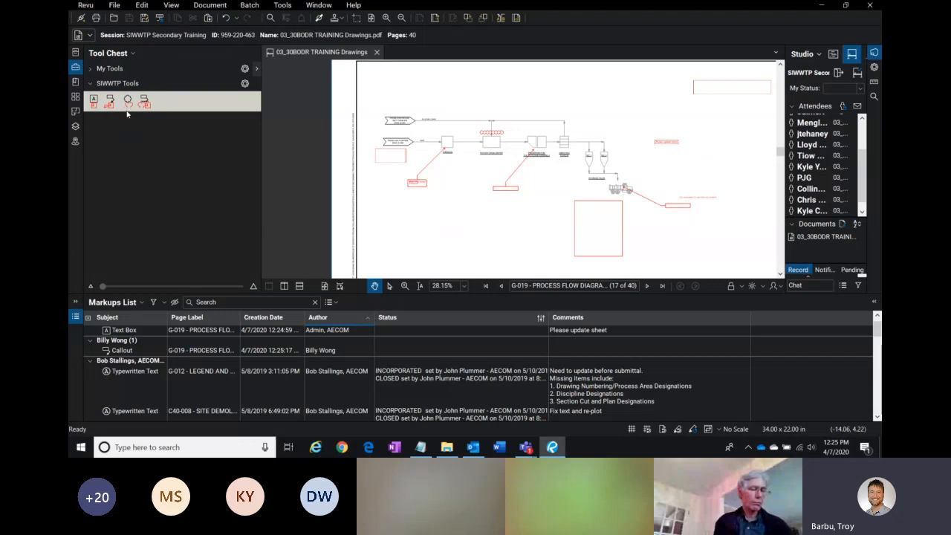
click(283, 7)
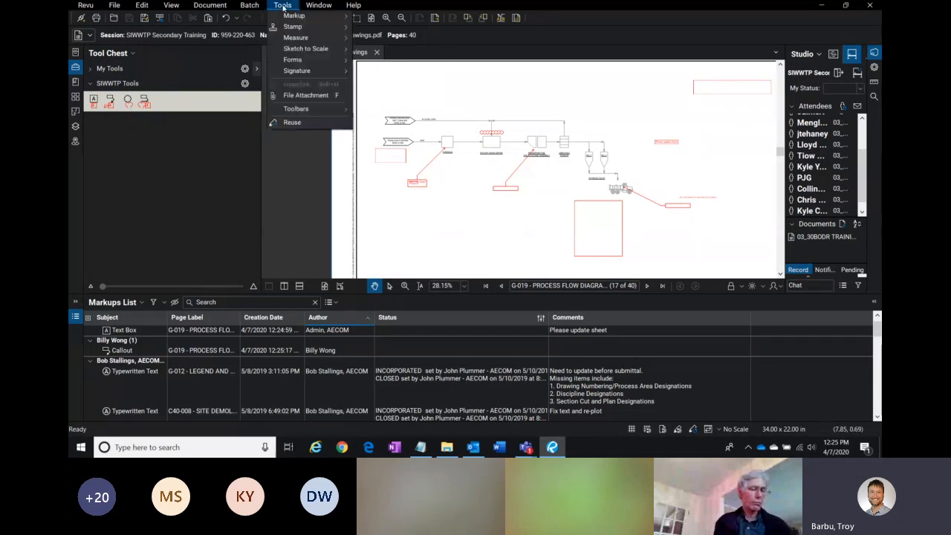
mouse_move(324, 18)
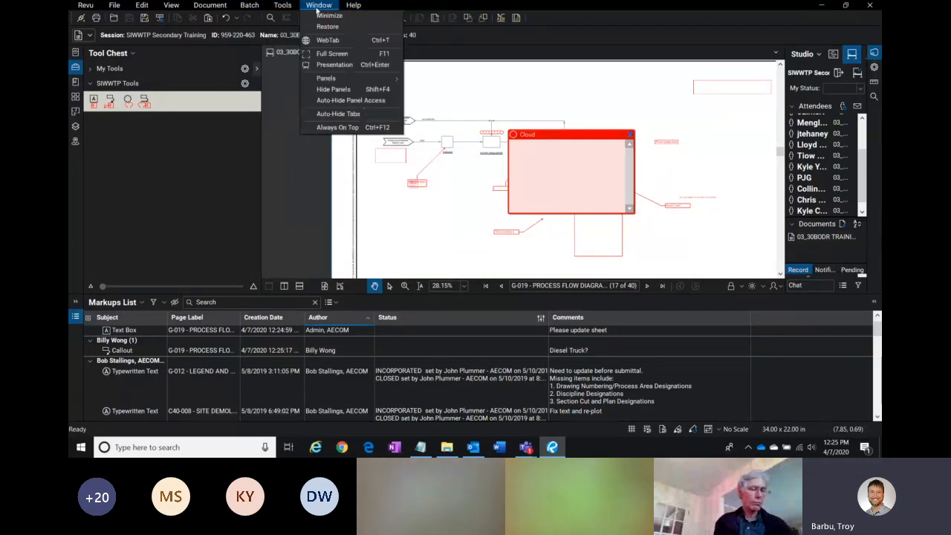
click(128, 164)
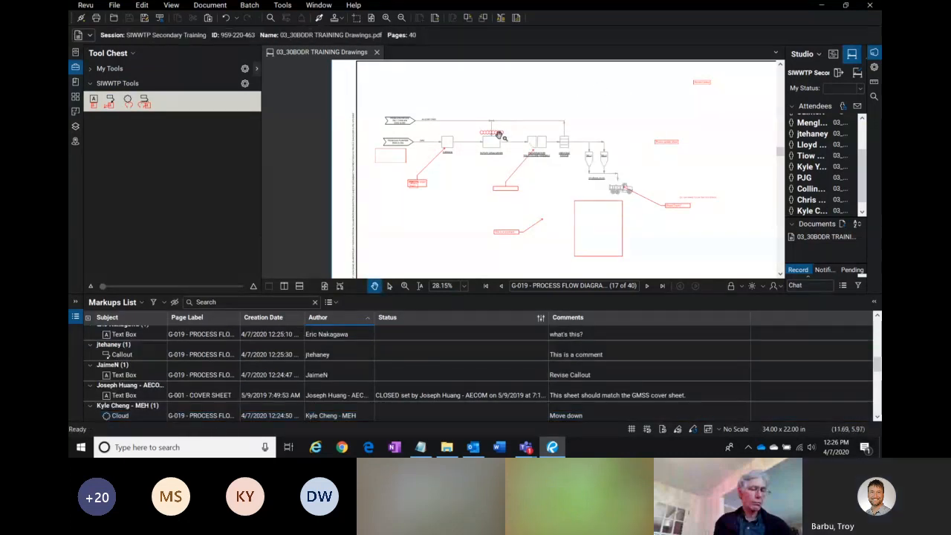
Step: Close the cloud markup's pop-up note and enlarge the Markups List panel to show more rows
scroll(501, 136, up, 4)
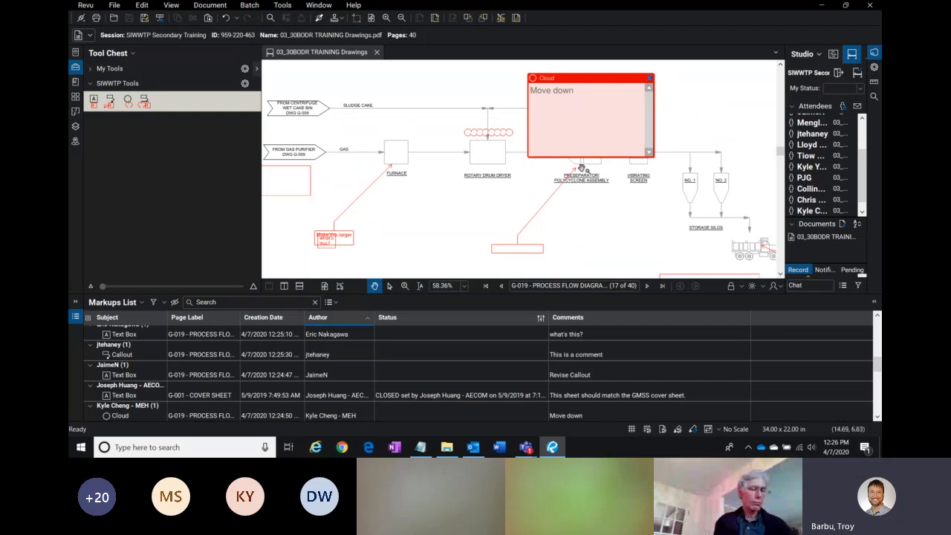
scroll(628, 212, down, 1)
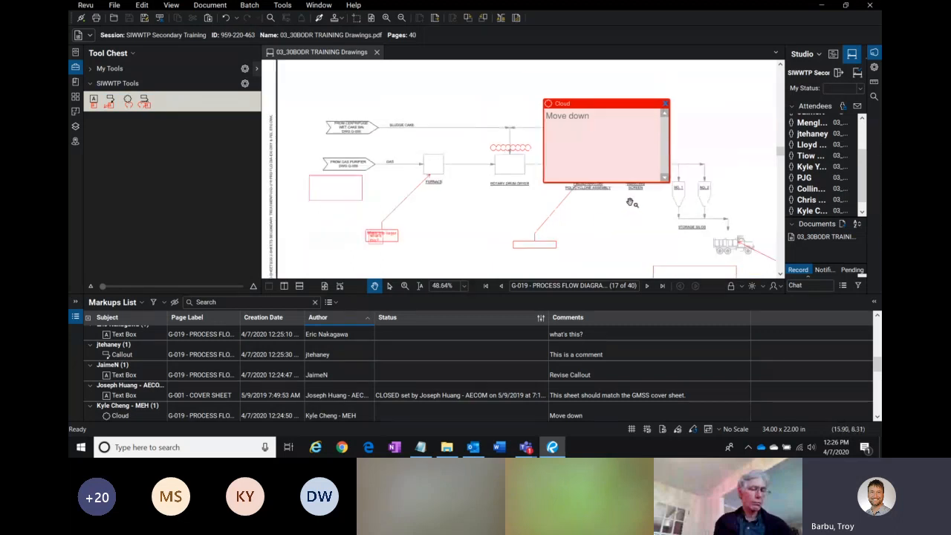
click(666, 107)
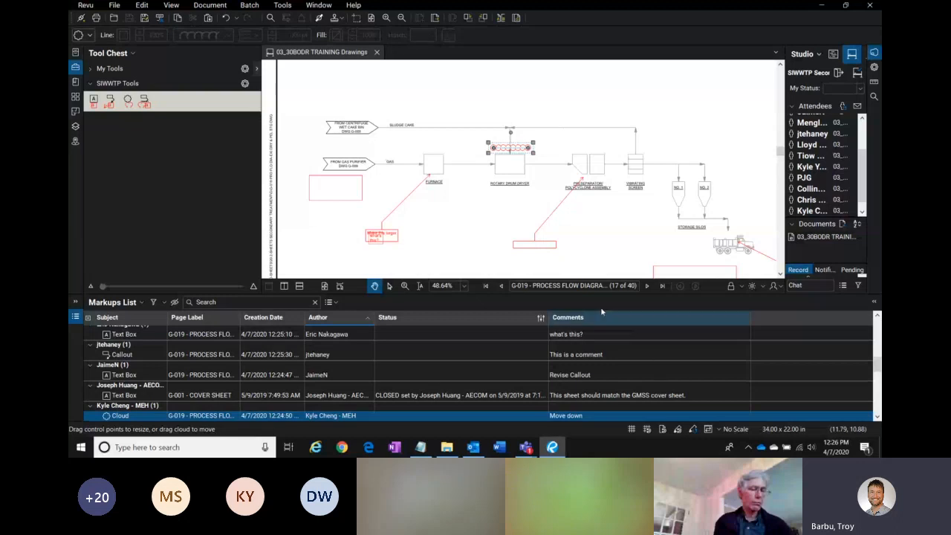
drag(500, 296, 498, 247)
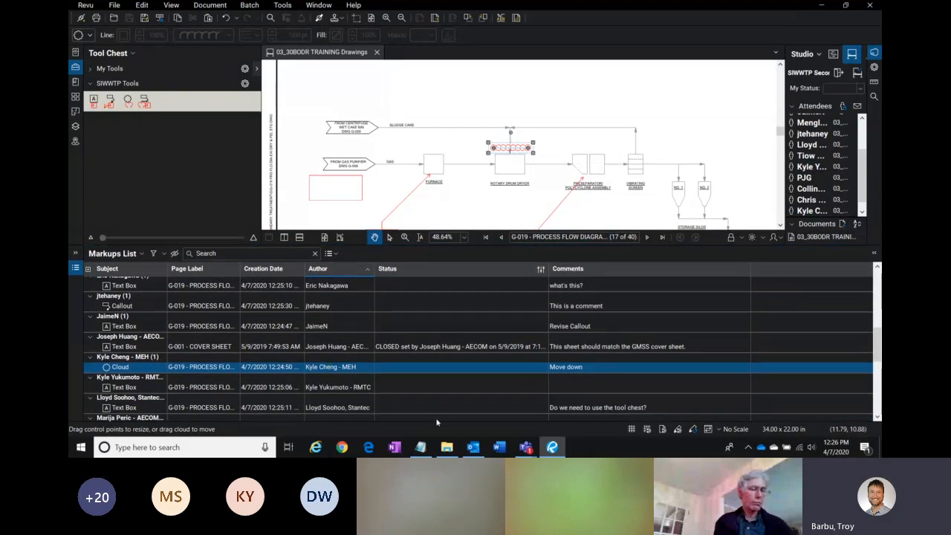
Step: Widen the Creation Date column and sort the Markups List by Creation Date, newest first
scroll(328, 307, down, 1)
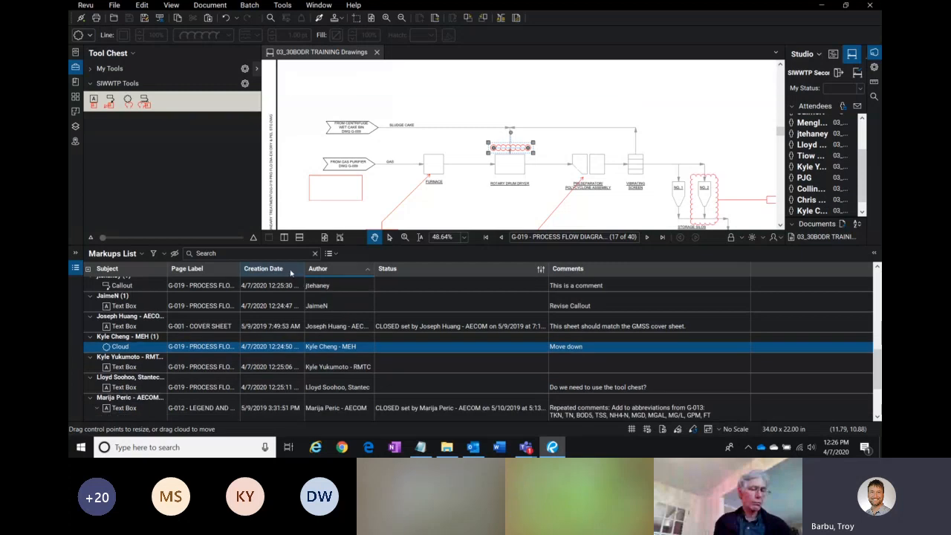
click(286, 270)
drag(304, 286, 349, 287)
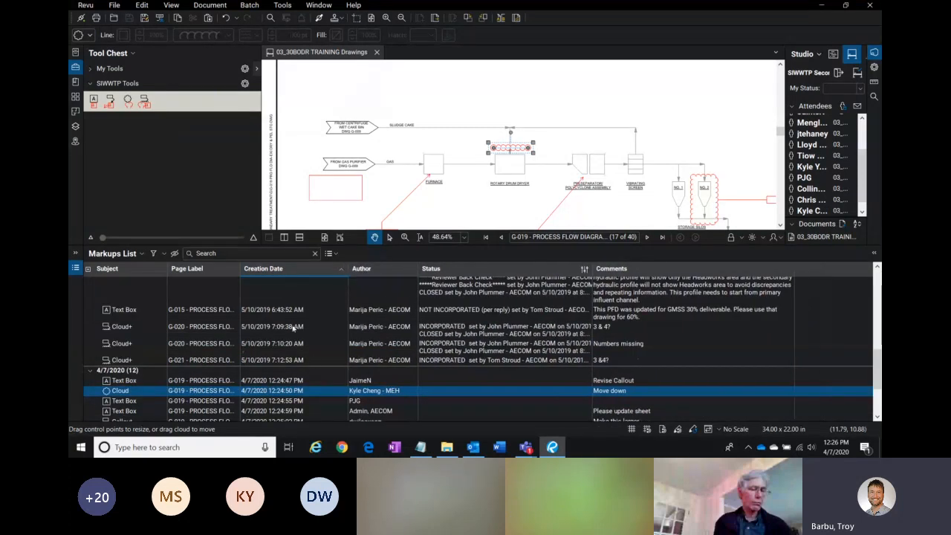
click(306, 270)
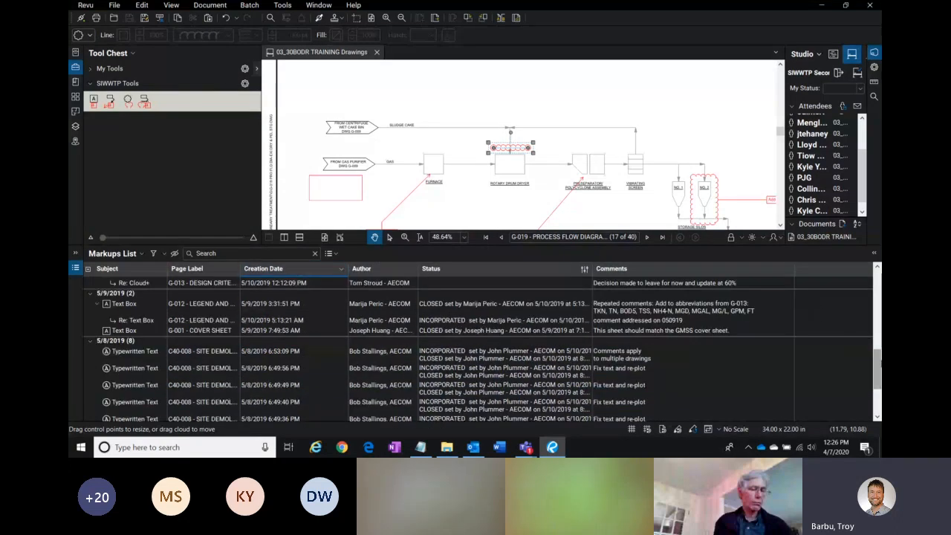
drag(879, 364, 878, 280)
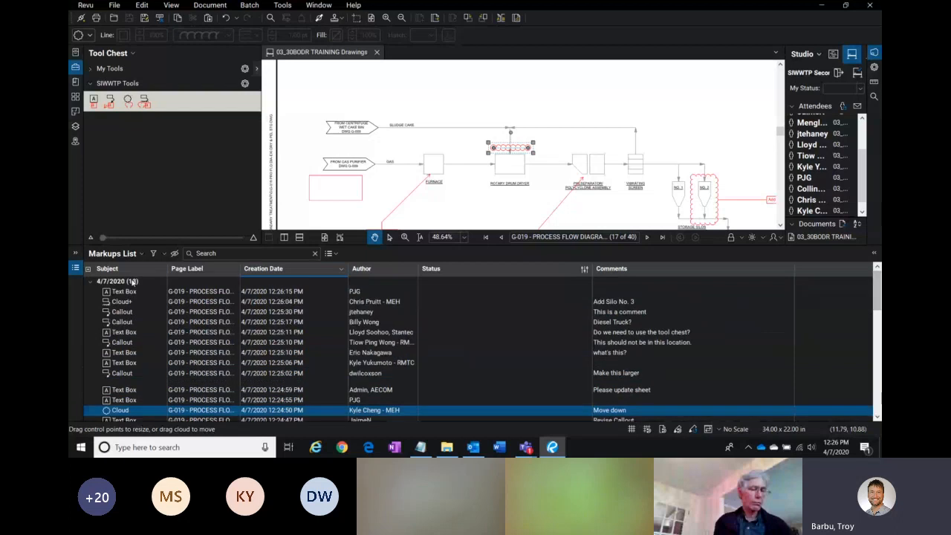
key(ctrl)
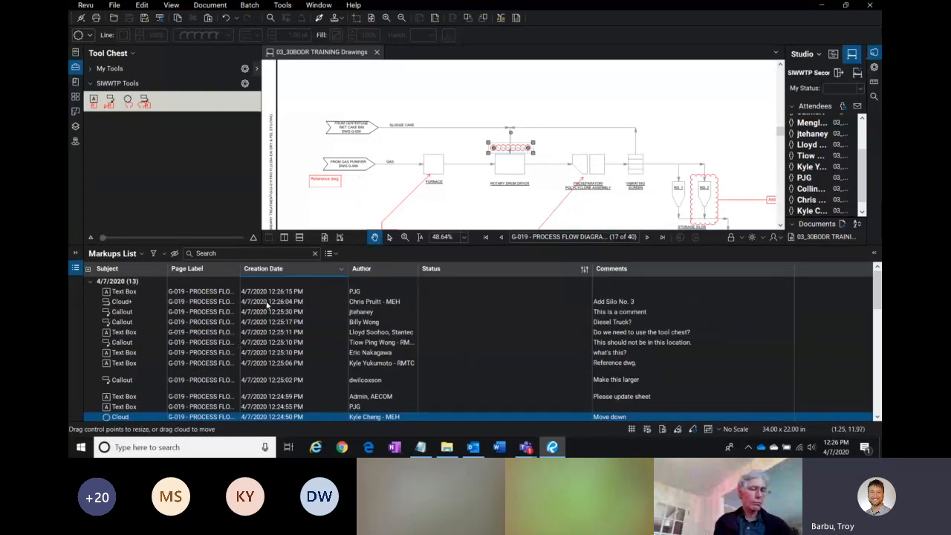
Step: Shrink the Markups List panel back so more of the G-019 drawing is shown
click(651, 112)
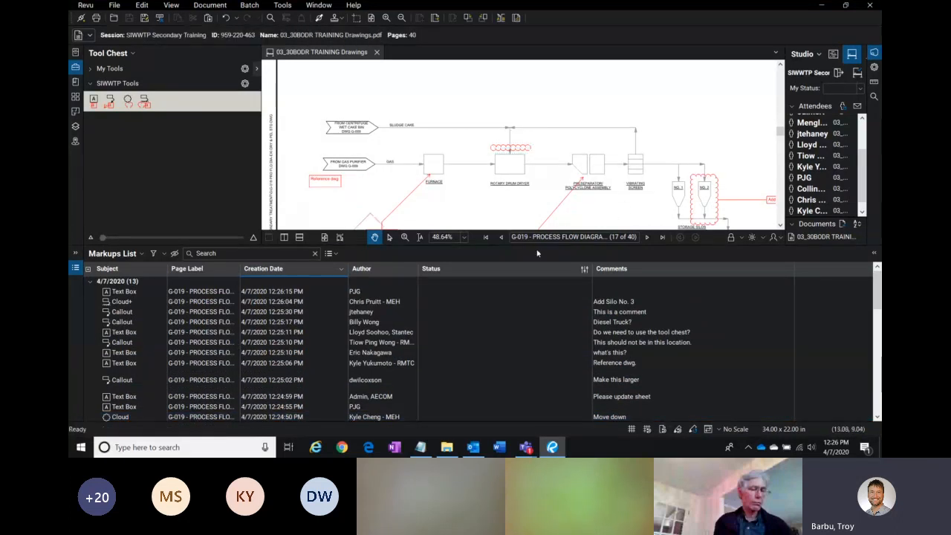
drag(541, 247, 542, 378)
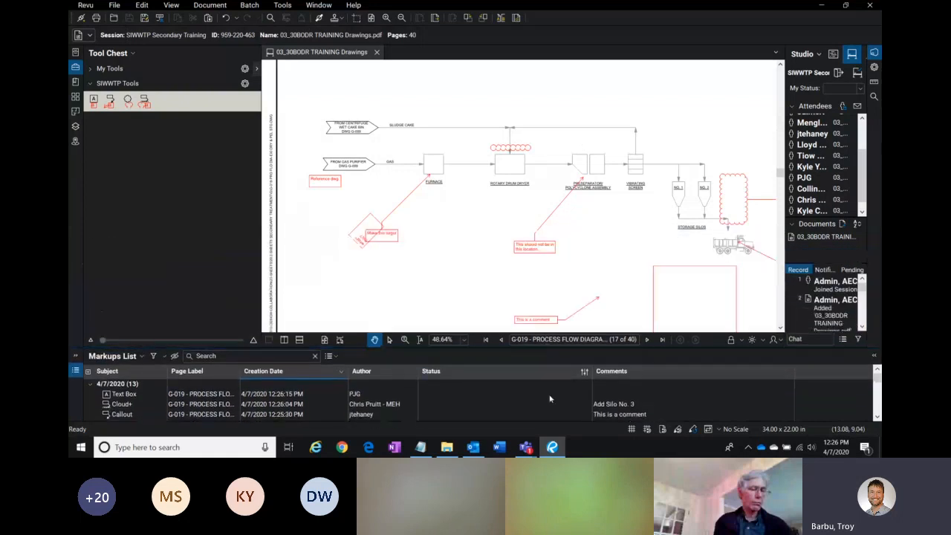
drag(655, 236, 605, 150)
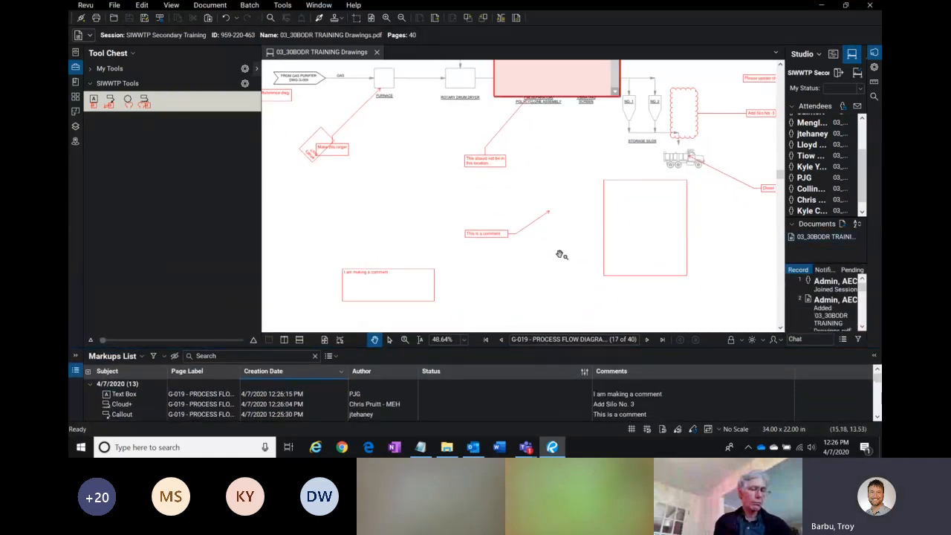
scroll(558, 253, down, 1)
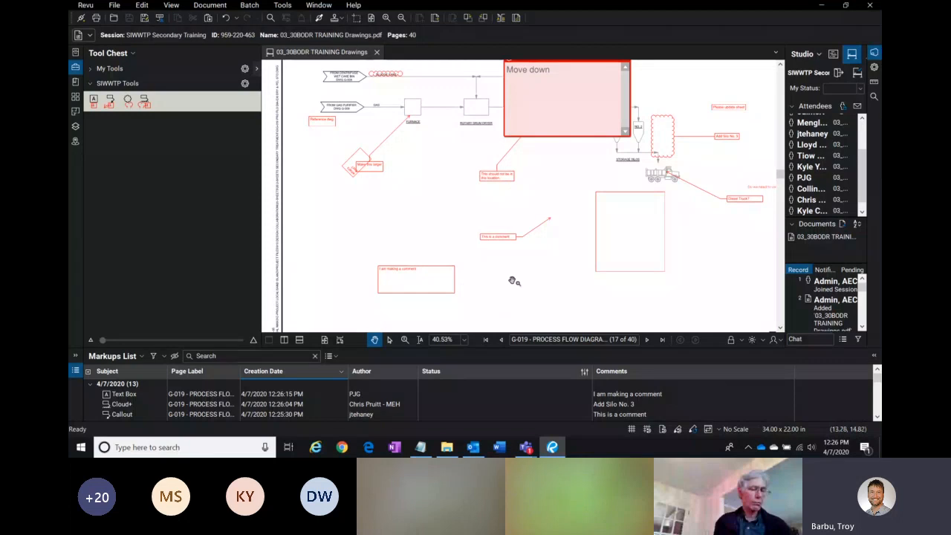
Step: Toggle the Autosize Text Box and Callout Markups option in the Tools markup preferences and apply it
click(453, 275)
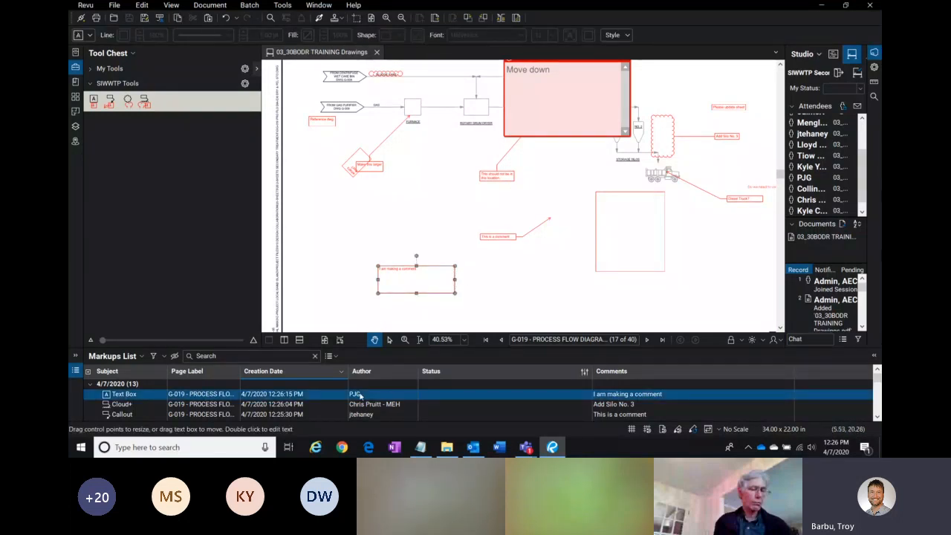
click(477, 249)
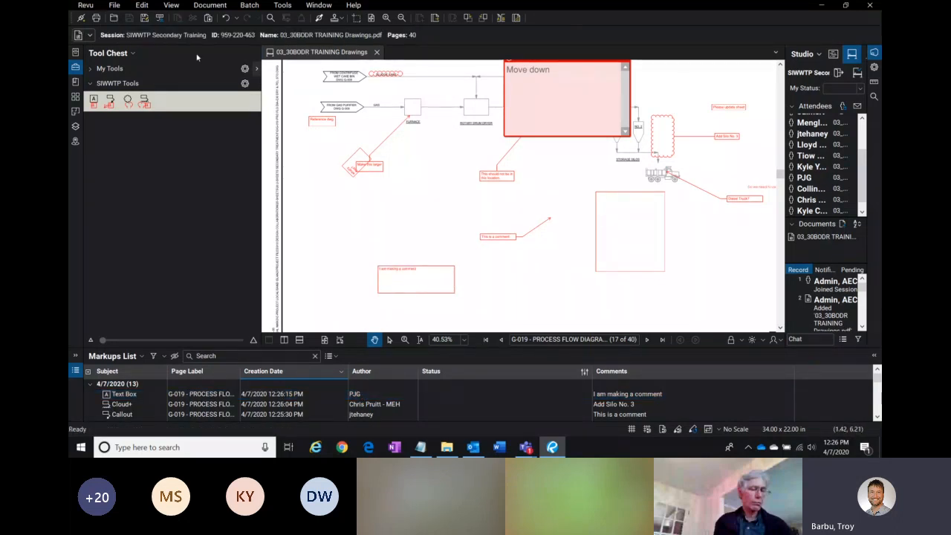
click(85, 6)
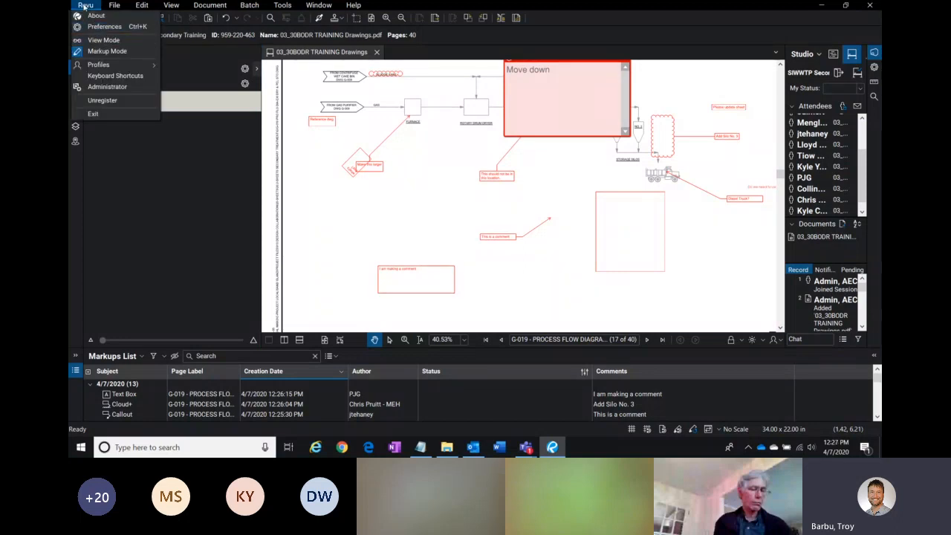
click(103, 27)
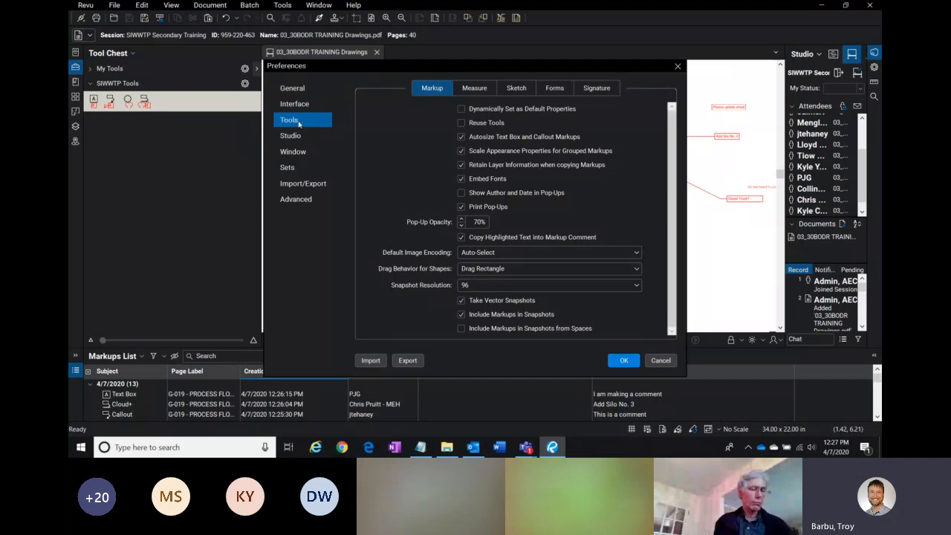
click(481, 139)
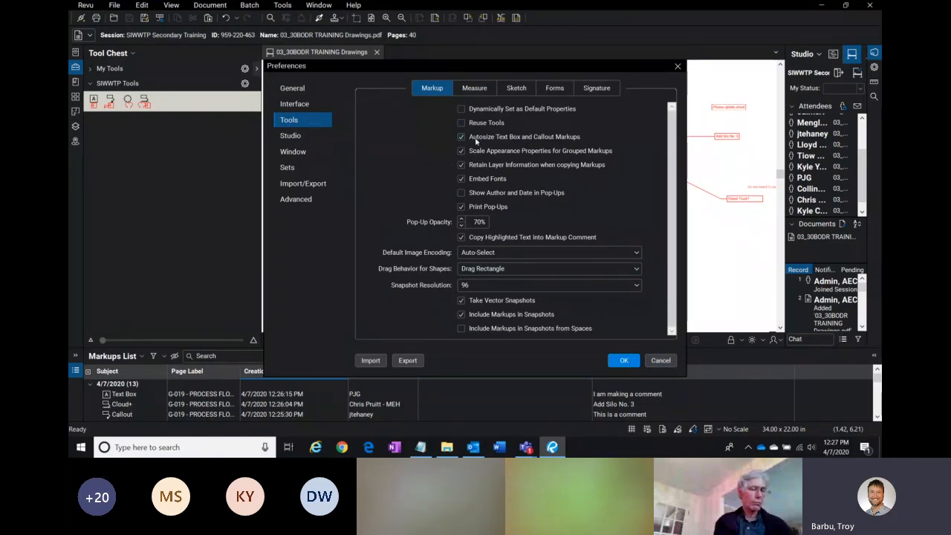
click(622, 360)
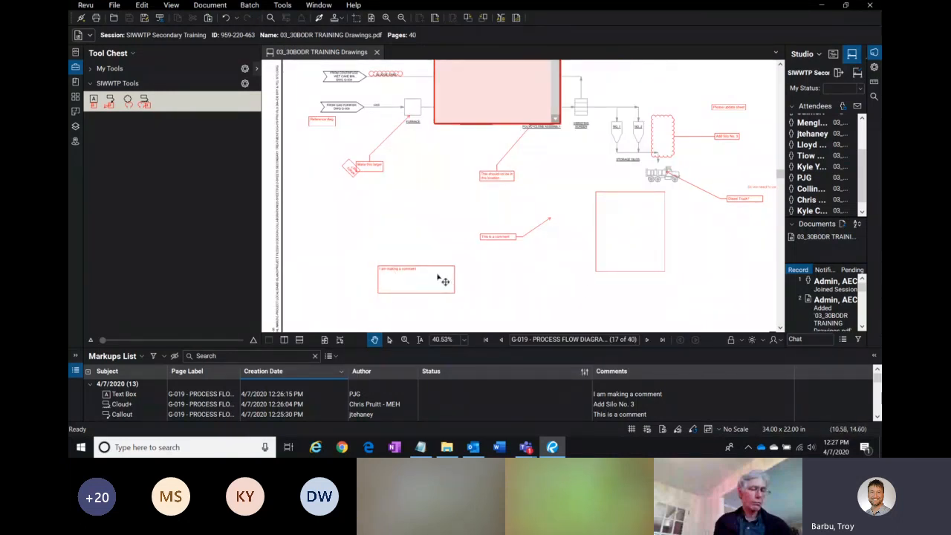
Step: Close the cloud markup's "Move down" pop-up note on the full G-019 sheet
drag(705, 225, 639, 240)
scroll(658, 242, down, 2)
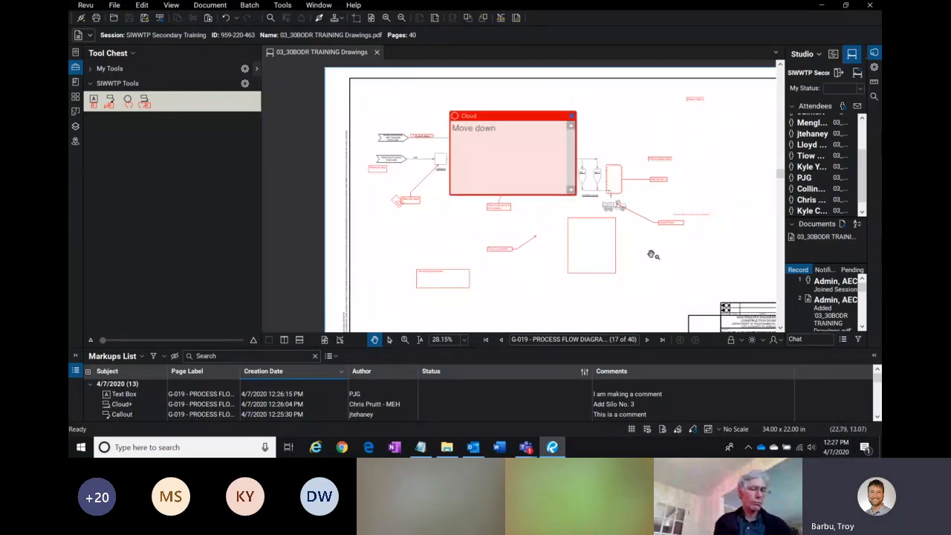
scroll(680, 280, down, 1)
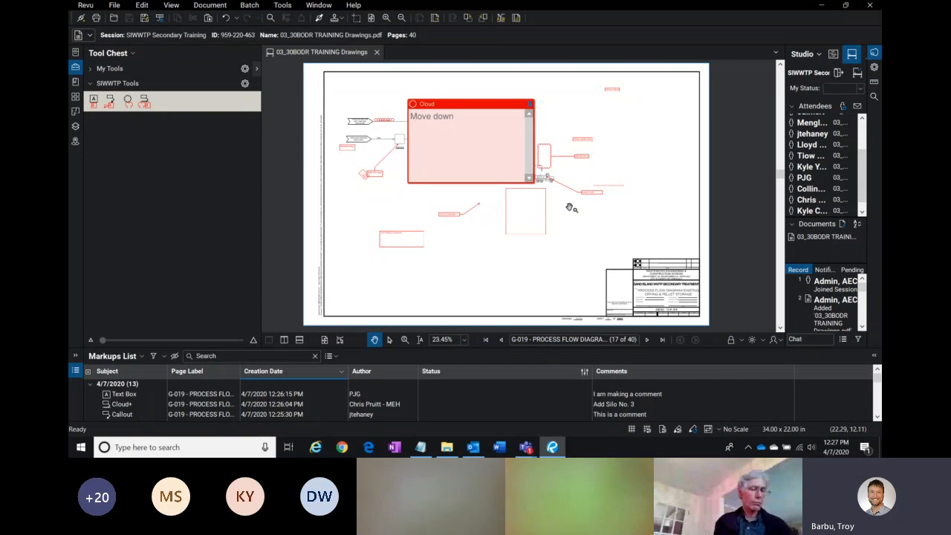
click(529, 106)
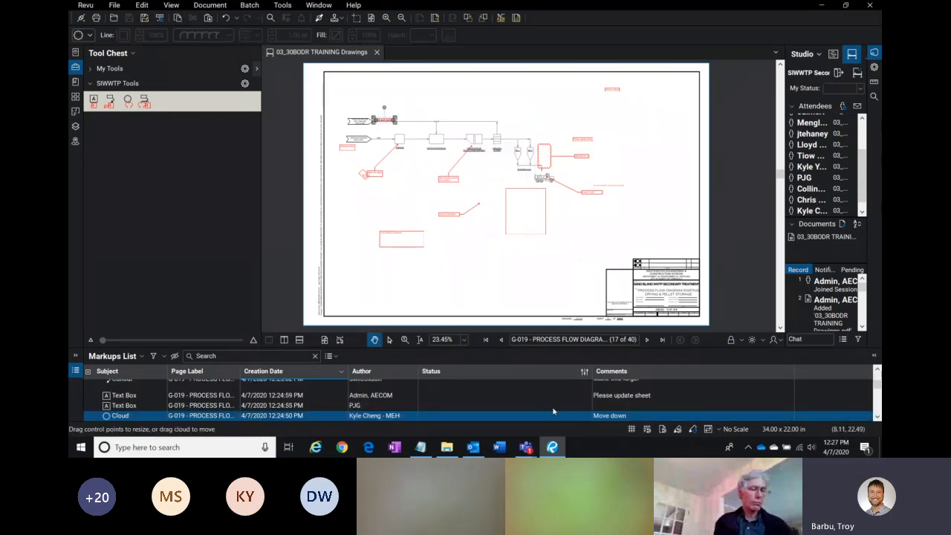
Step: Enlarge the Markups List panel so more markup rows show below the G-019 drawing
drag(450, 347, 450, 251)
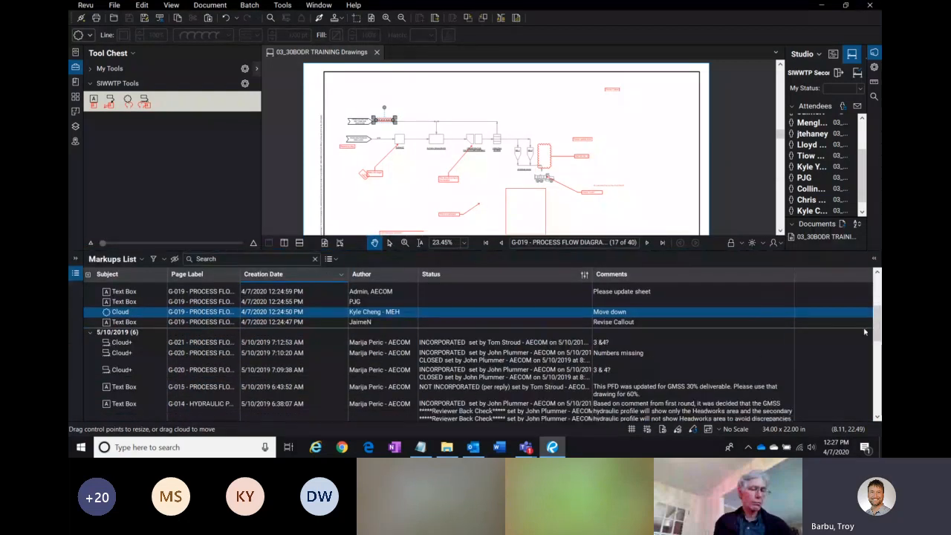
scroll(855, 332, up, 4)
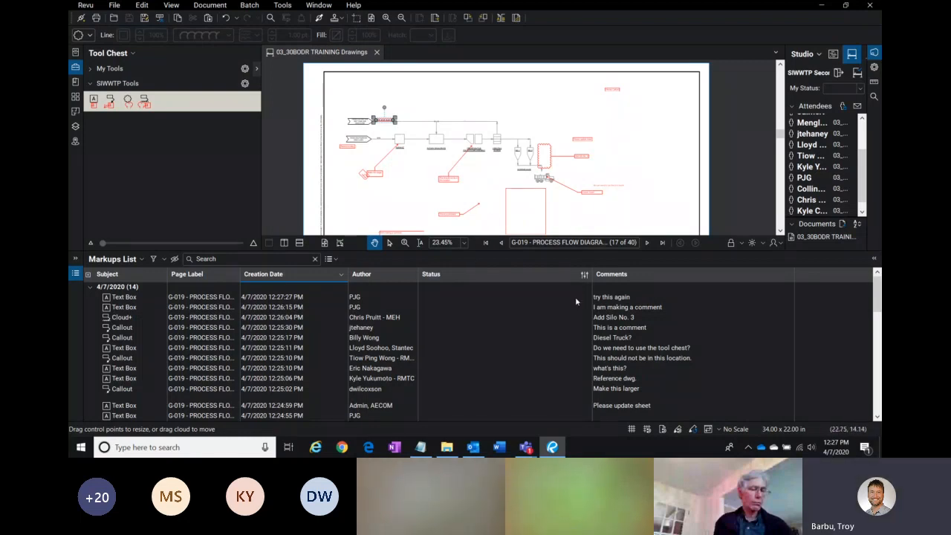
click(302, 297)
drag(675, 148, 503, 177)
scroll(503, 177, up, 2)
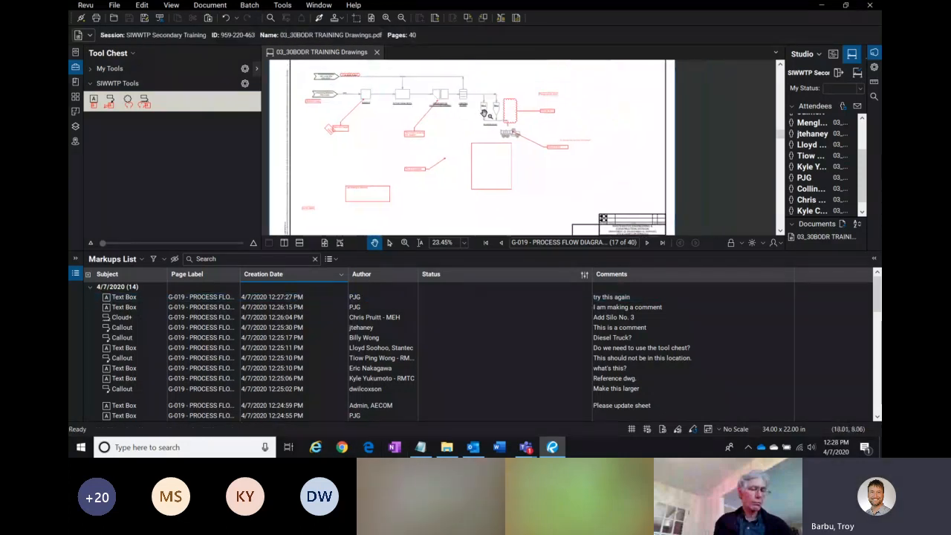
scroll(485, 113, up, 2)
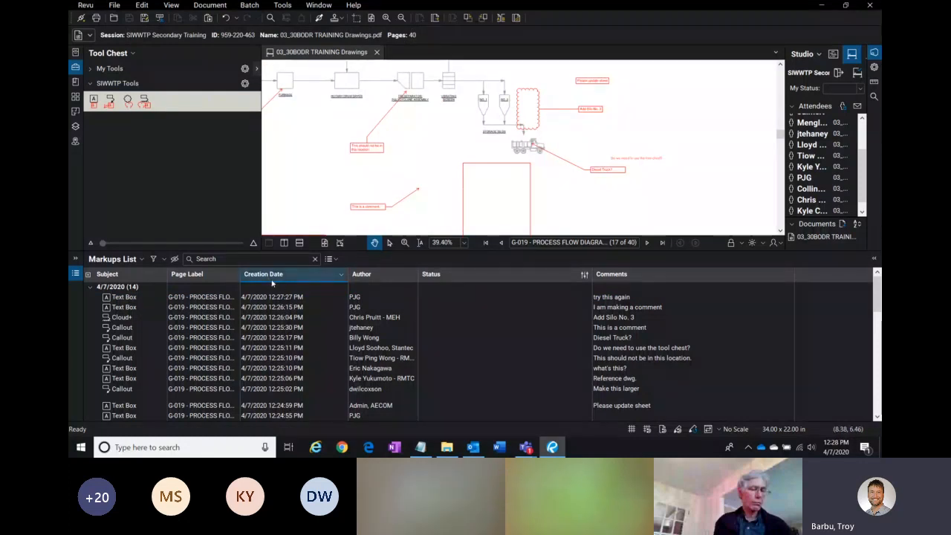
Step: Sort the Markups List by Author, then sort it by Creation Date again, newest first
click(381, 275)
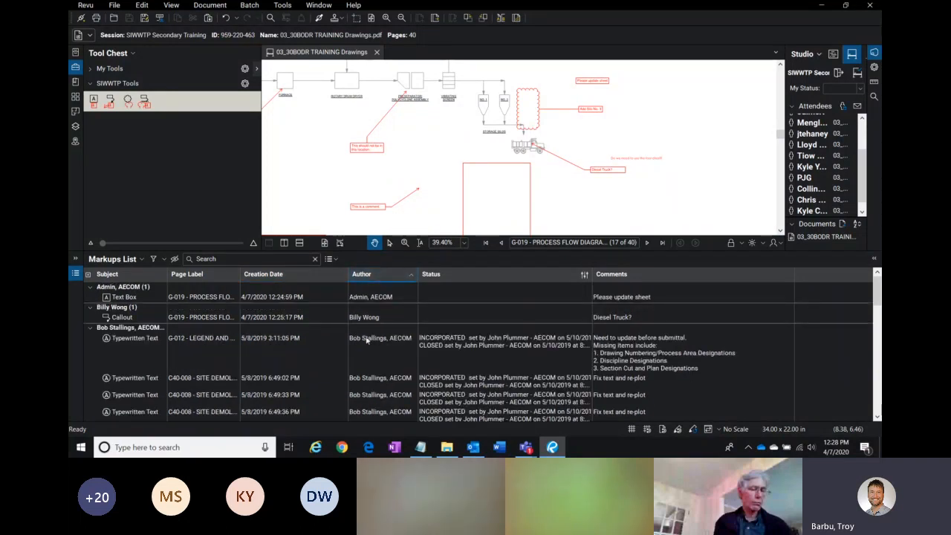
drag(877, 296, 865, 375)
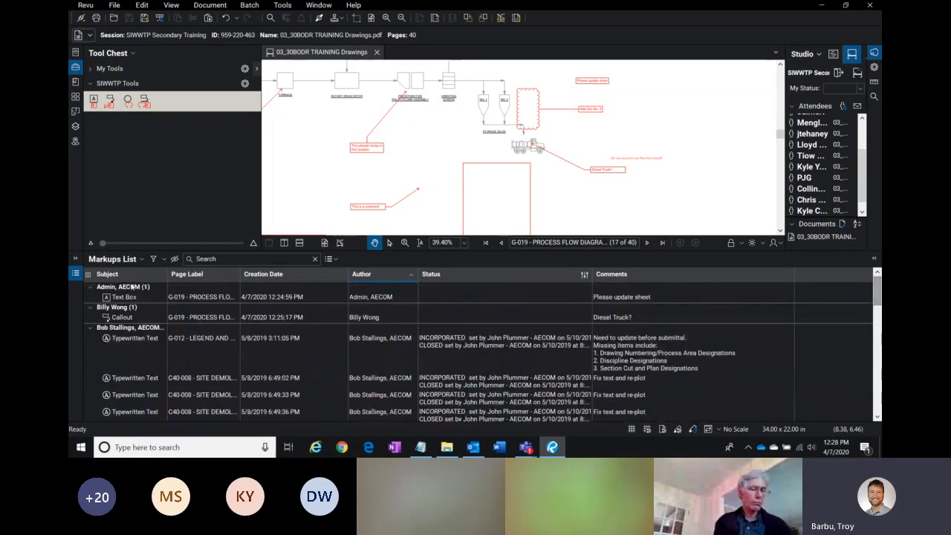
click(298, 274)
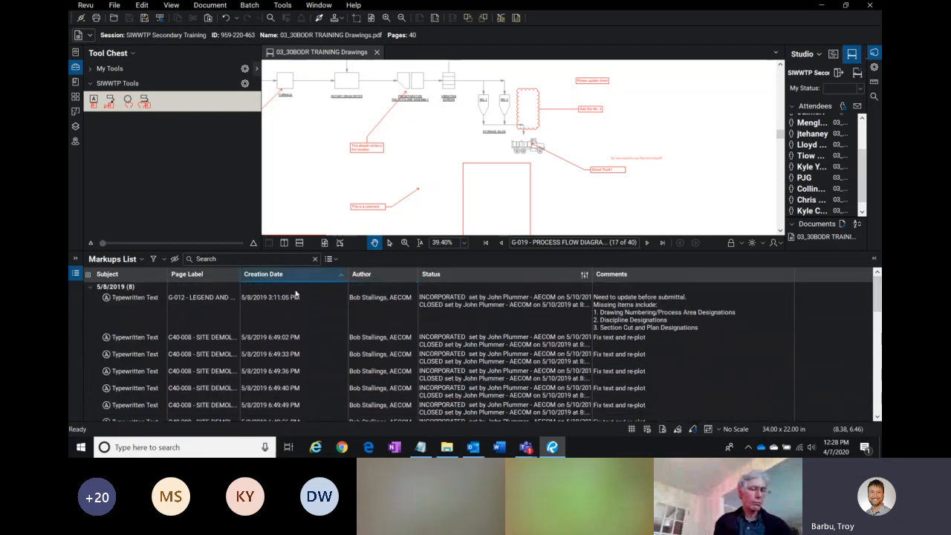
click(298, 275)
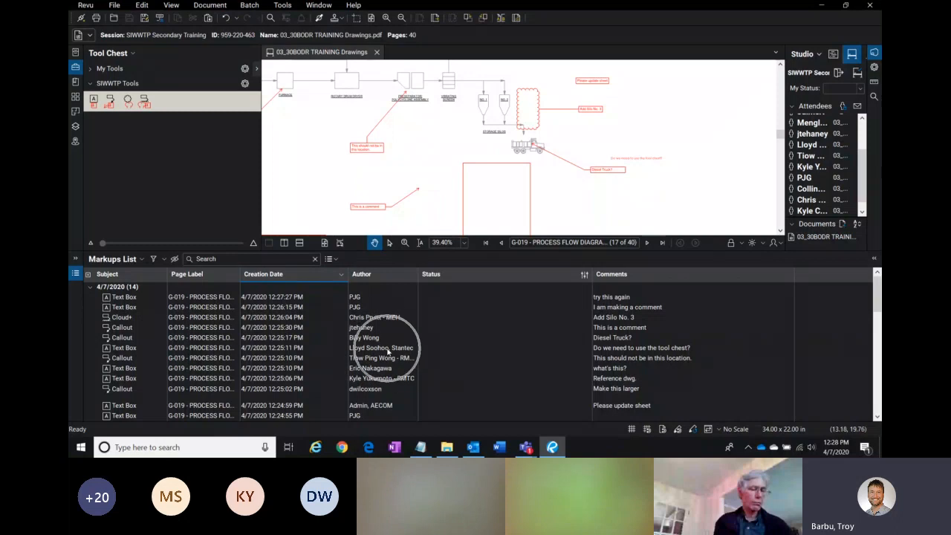
Step: Show the column filters and open the Author filter list, then turn the filters off again
click(153, 260)
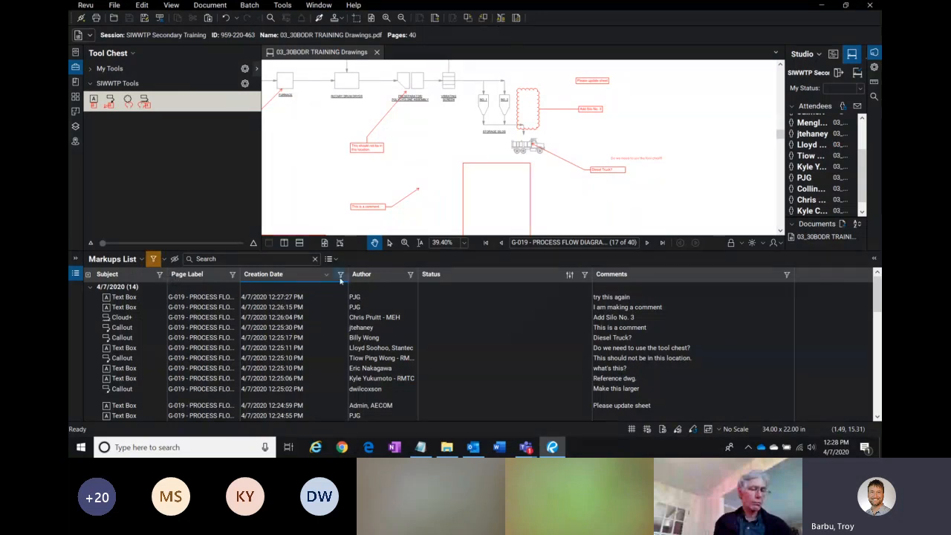
click(409, 276)
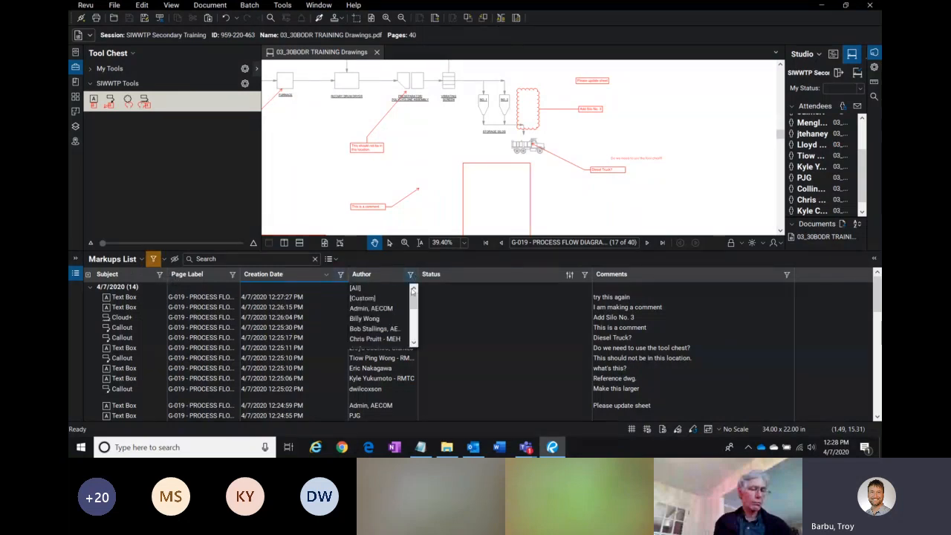
mouse_move(414, 304)
mouse_down()
mouse_move(414, 328)
mouse_move(420, 298)
mouse_up()
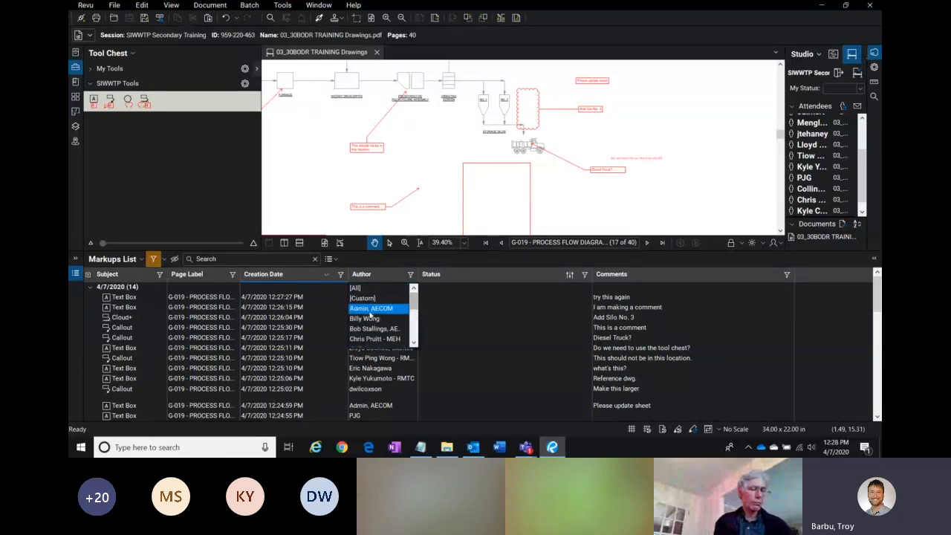
click(498, 297)
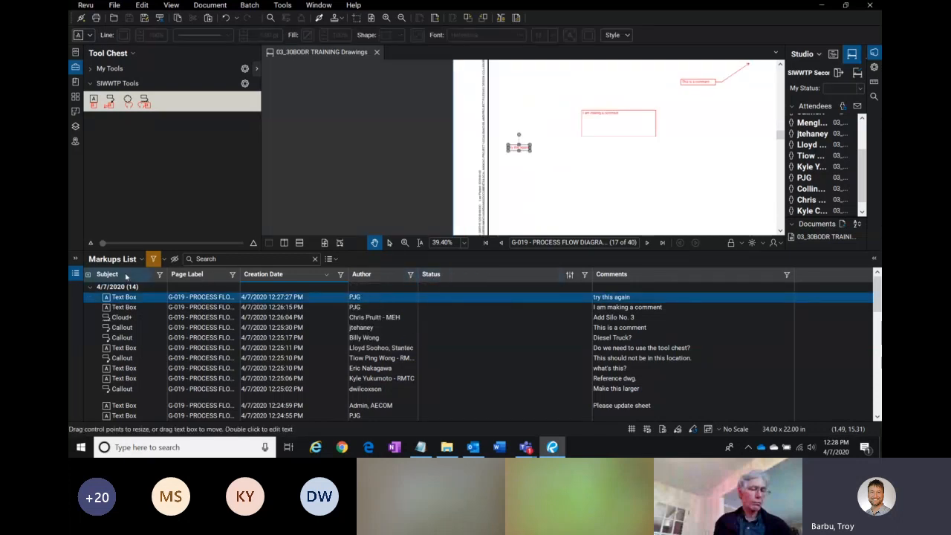
click(153, 259)
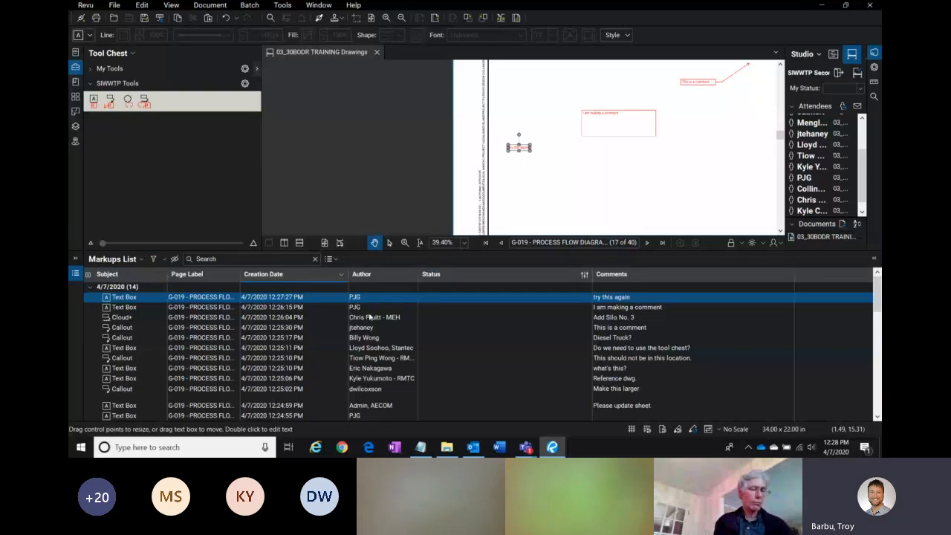
Step: Zoom in on the drawing and select the 'try this again' text box
drag(523, 170, 488, 185)
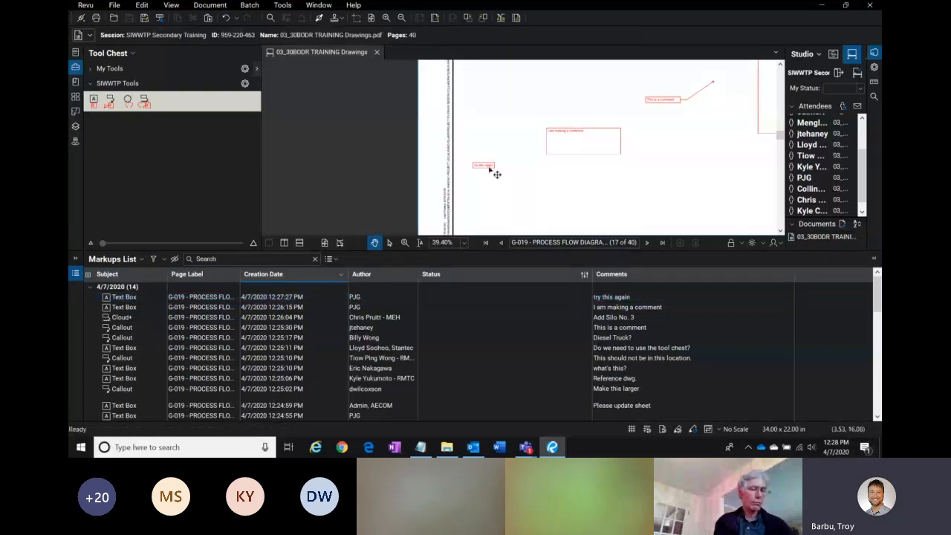
scroll(492, 172, up, 1)
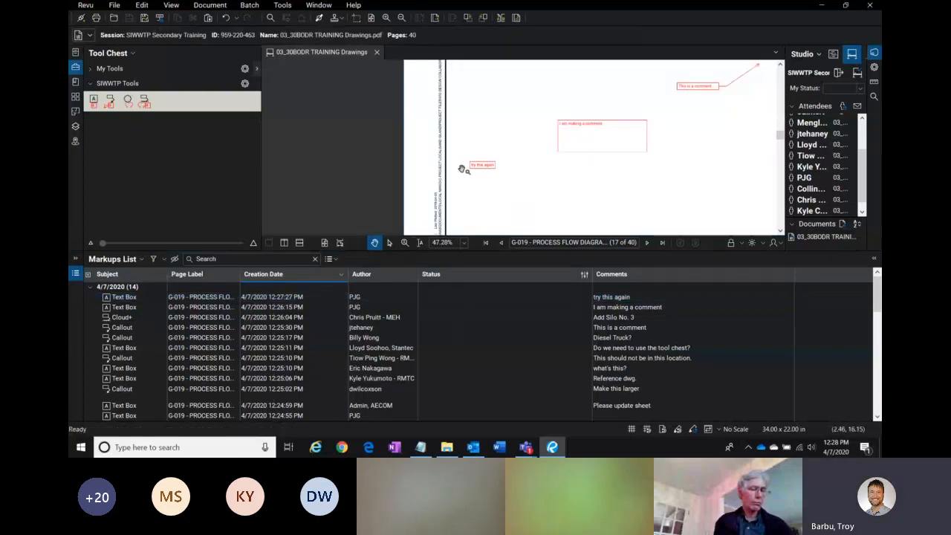
scroll(484, 155, up, 4)
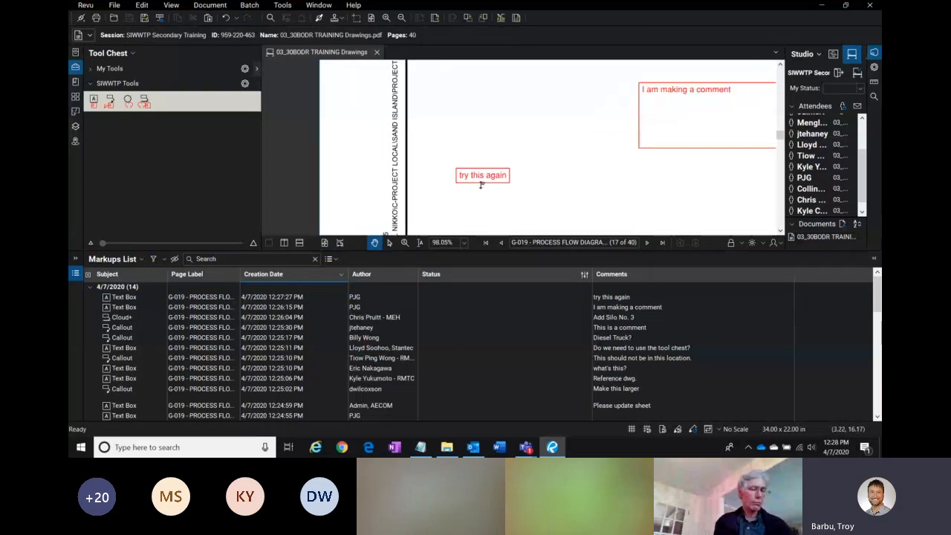
click(496, 177)
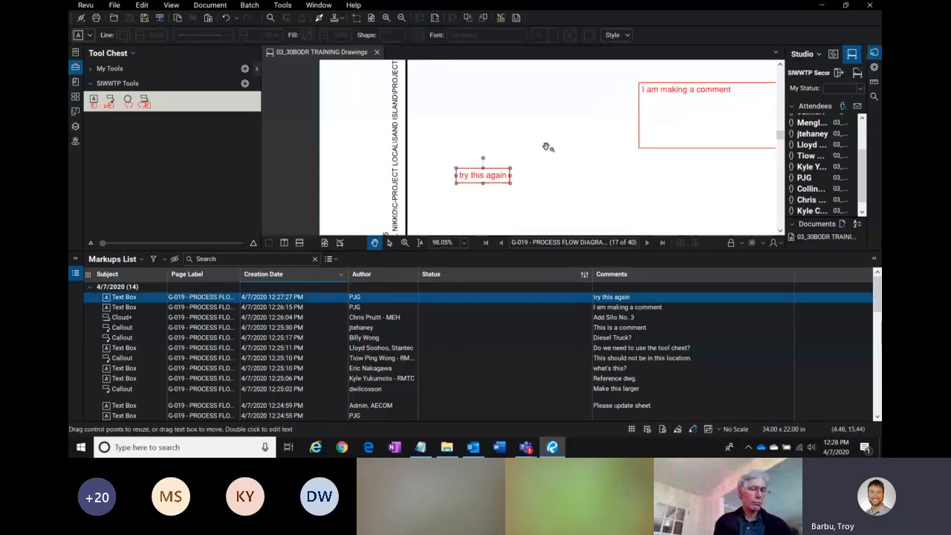
Step: Select the 'try this again', 'I am making a comment' and 'This should not be in this location.' markups in the list to locate them
mouse_move(581, 190)
mouse_down()
mouse_move(478, 149)
mouse_move(470, 157)
mouse_up()
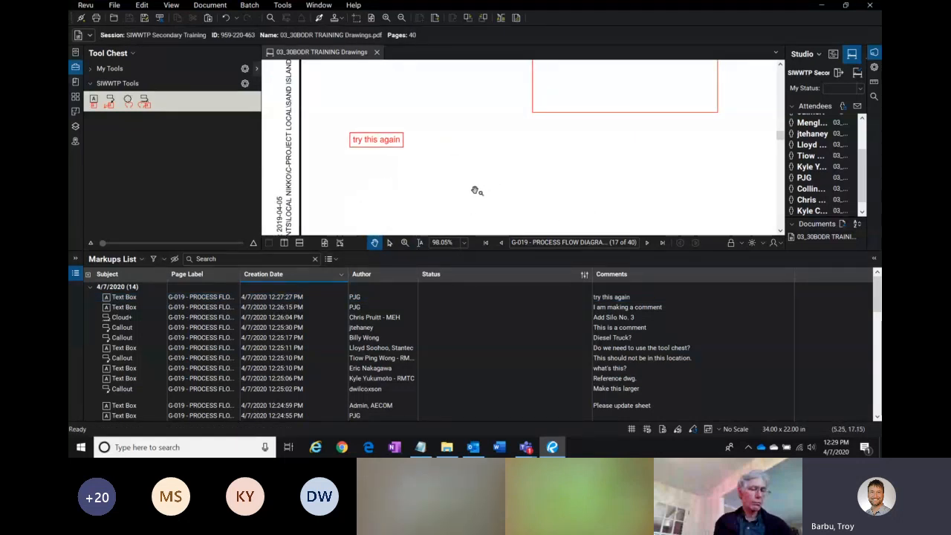
scroll(470, 177, down, 1)
scroll(470, 177, down, 1)
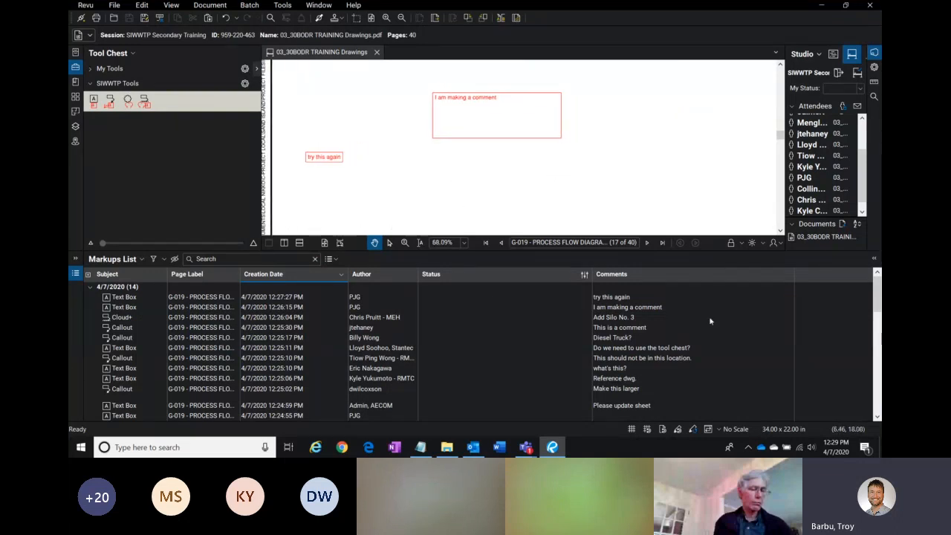
click(362, 298)
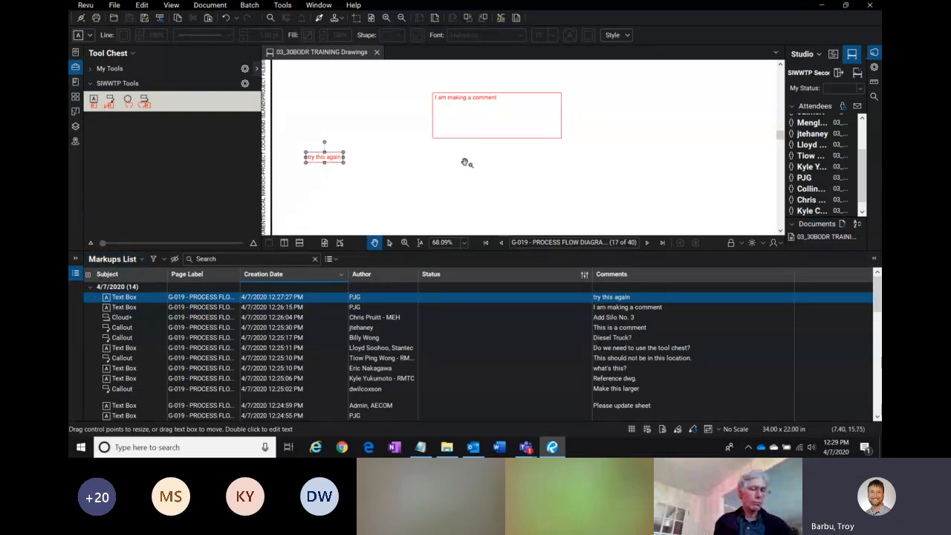
click(372, 310)
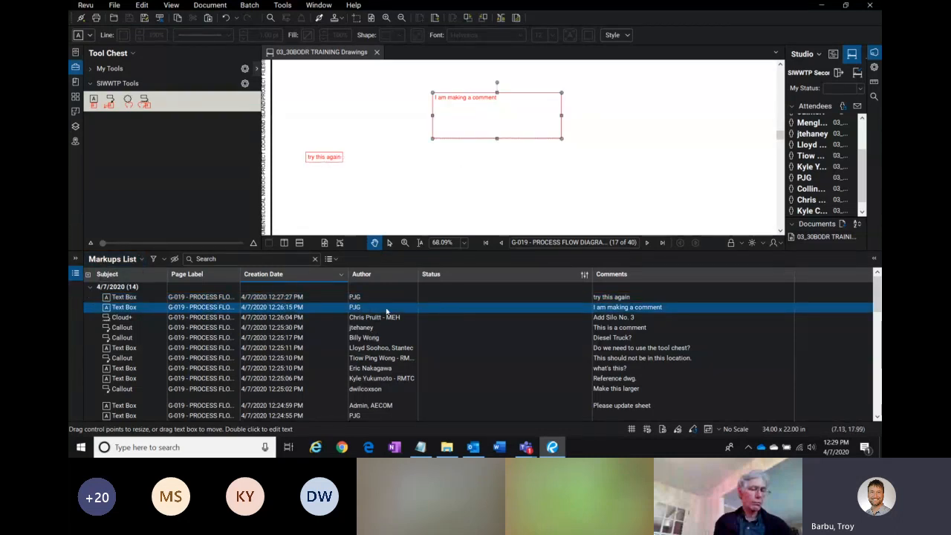
click(379, 359)
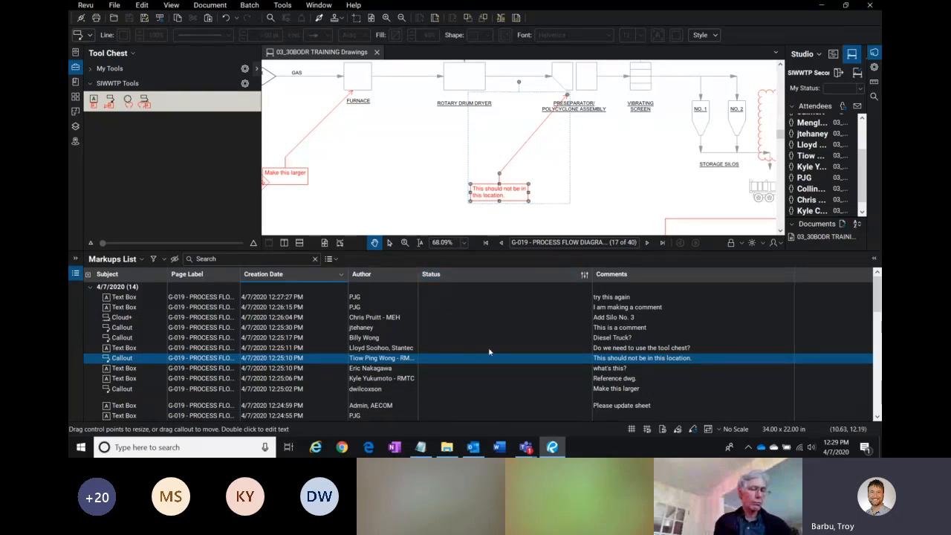
Step: Collapse and re-expand the 4/7/2020 group in the Markups List to refresh its entries
scroll(880, 300, down, 5)
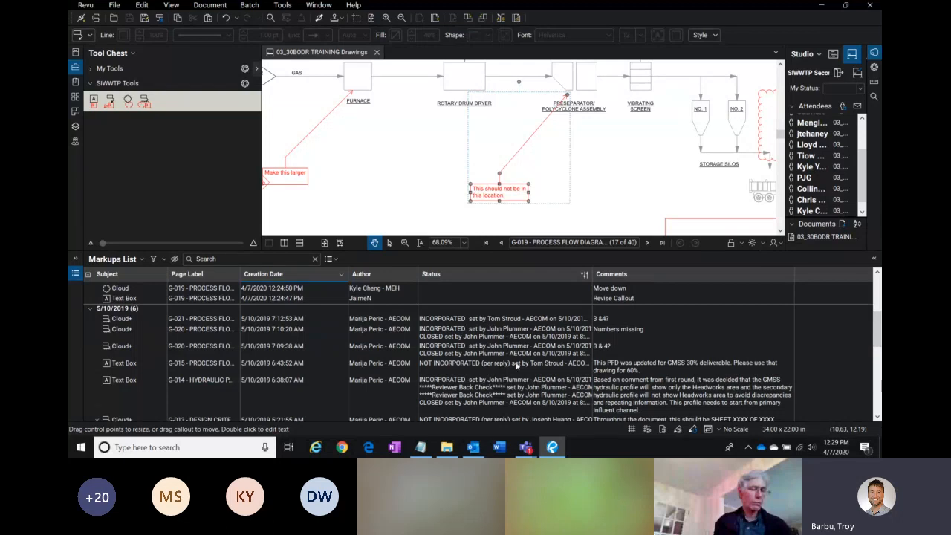
scroll(506, 367, up, 5)
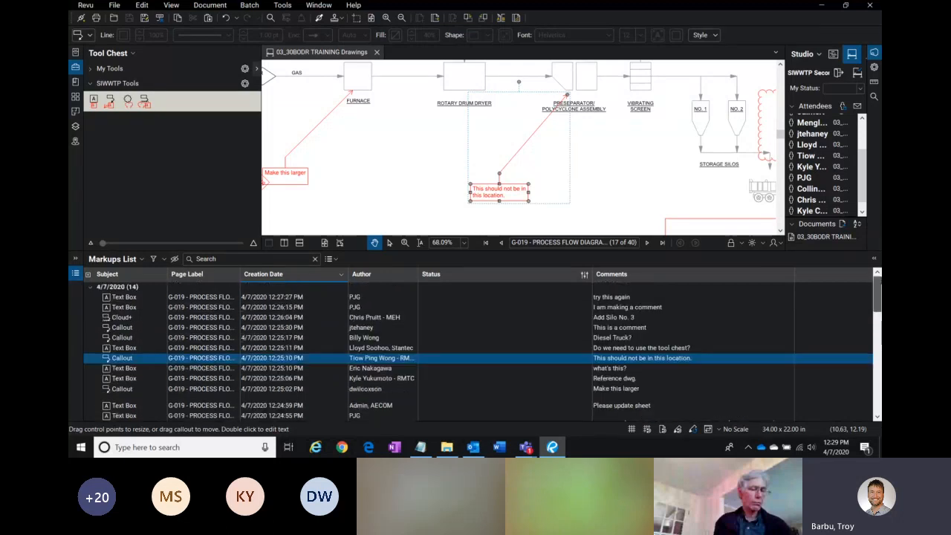
click(444, 289)
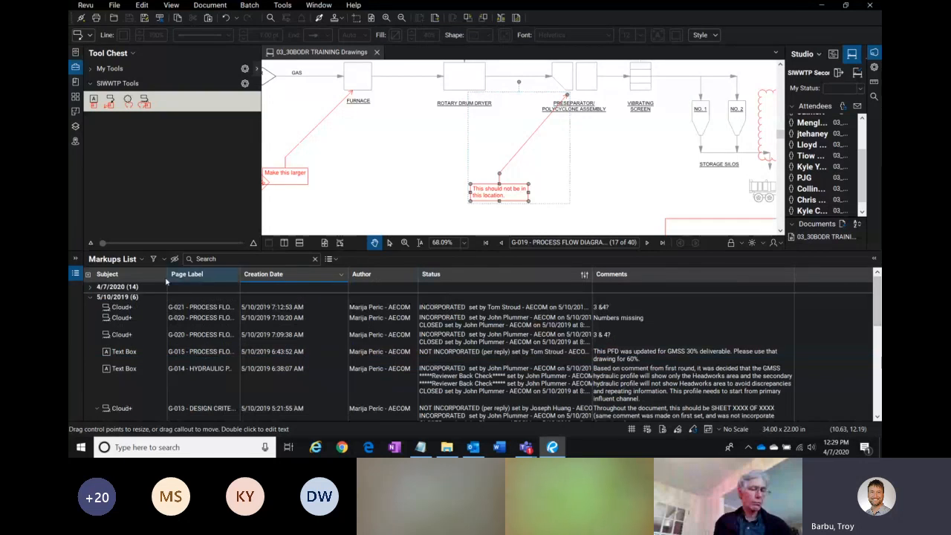
click(91, 289)
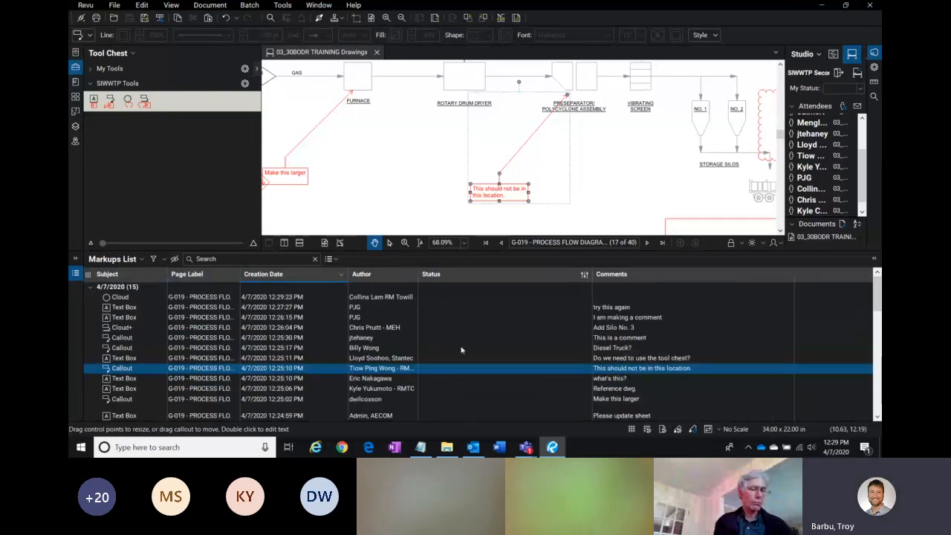
Step: Select the 'Please update sheet' text box in the Markups List and open its Status choices
click(274, 417)
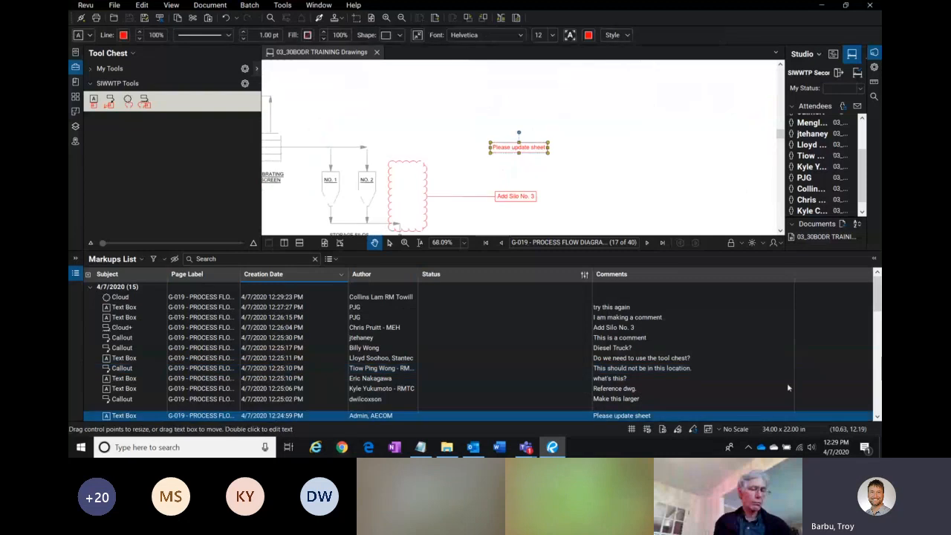
scroll(879, 301, down, 3)
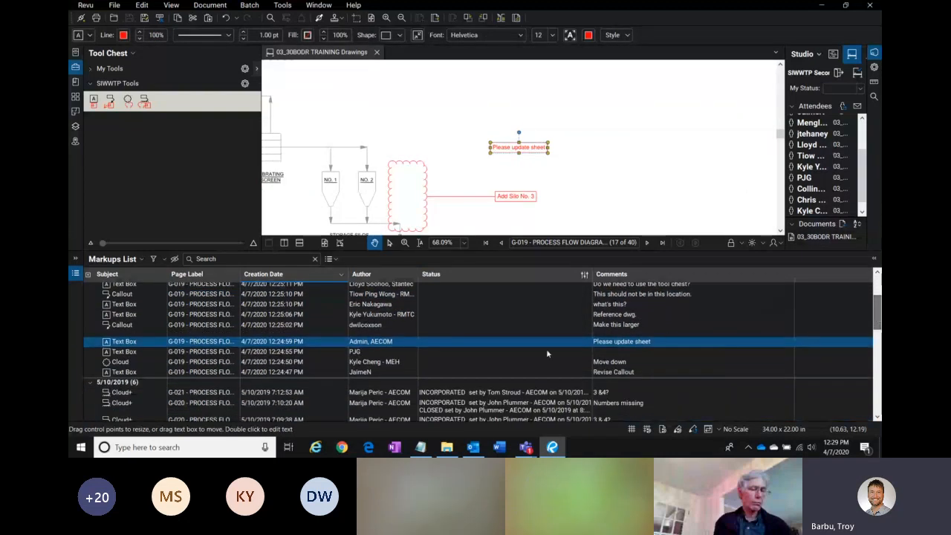
click(438, 343)
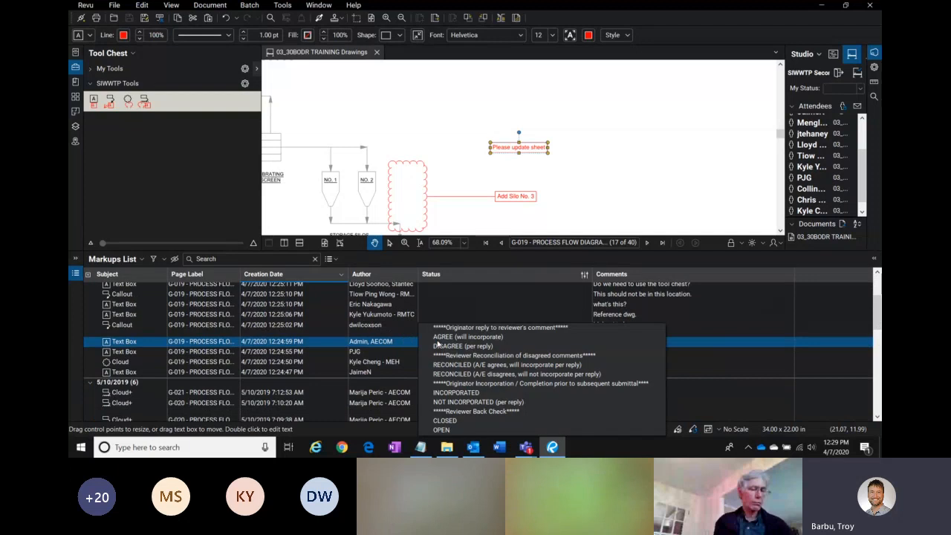
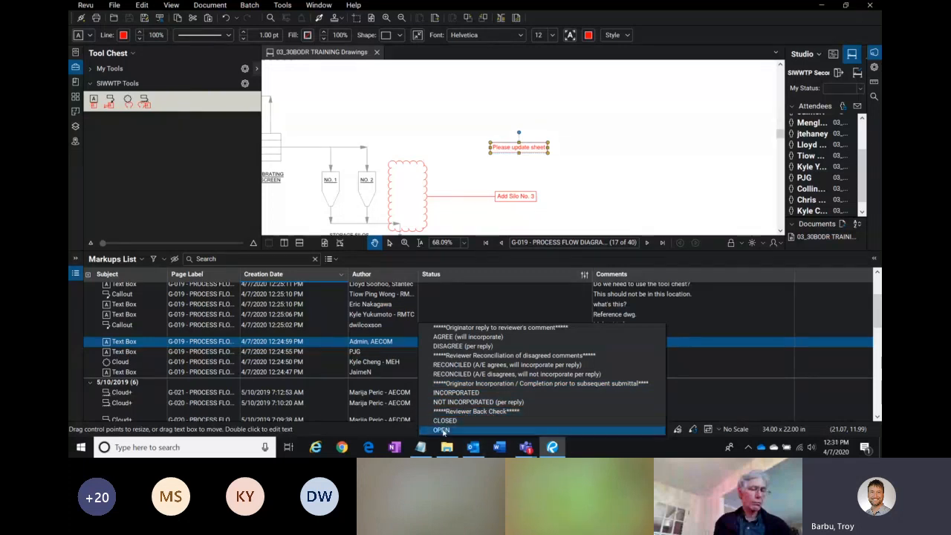
Step: Set the status of the 'Please update sheet' text box markup to AGREE (will incorporate)
click(629, 161)
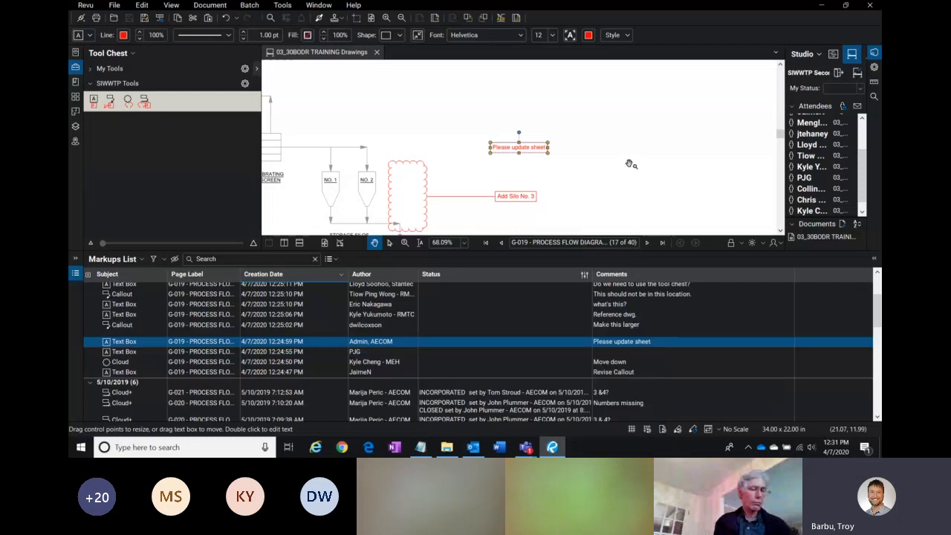
click(518, 148)
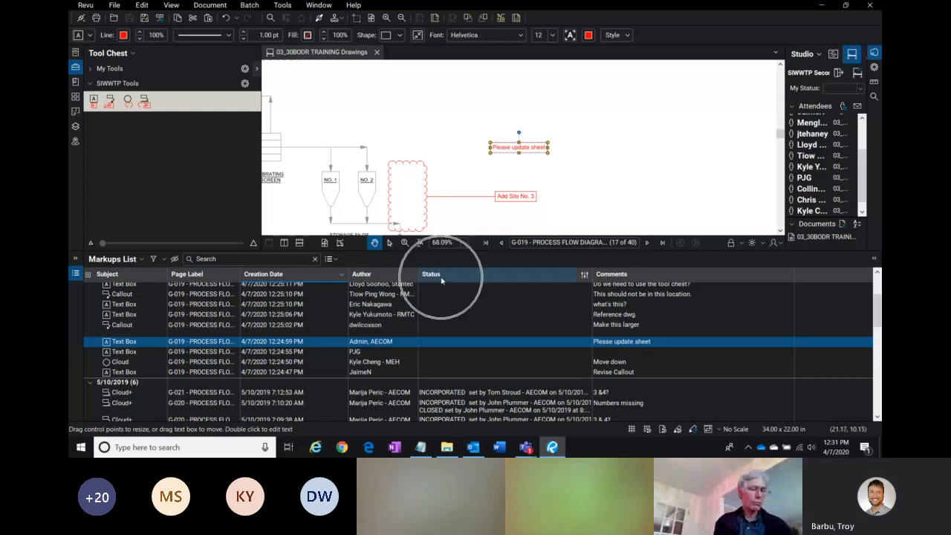
click(441, 343)
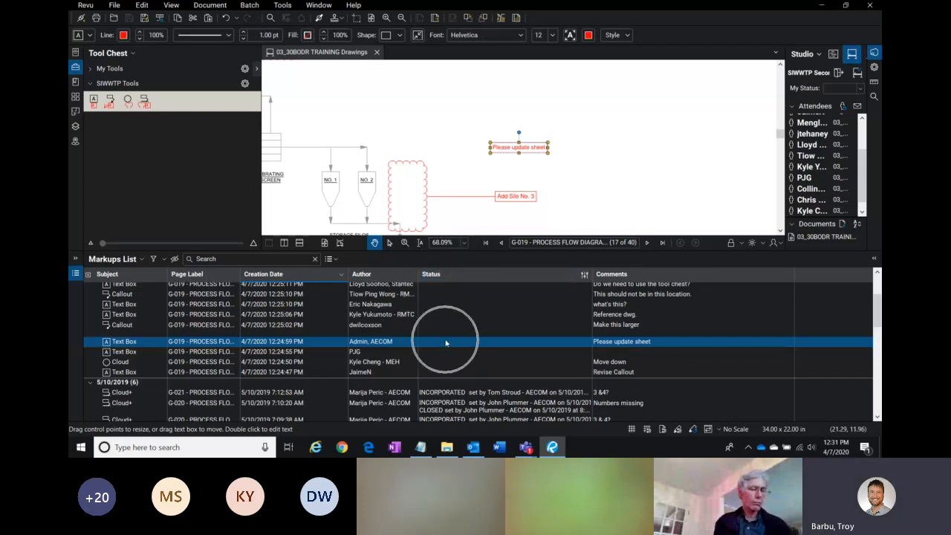
click(440, 345)
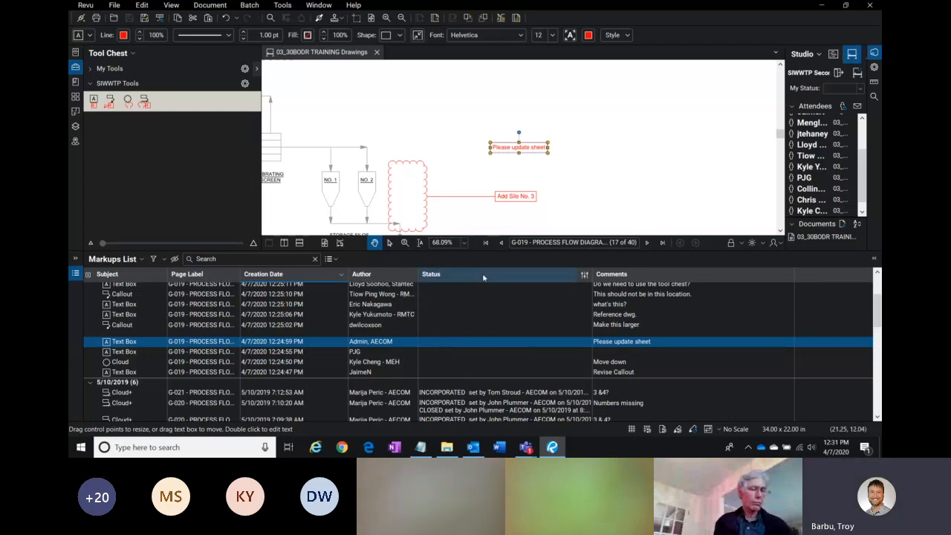
click(445, 343)
click(437, 344)
click(437, 342)
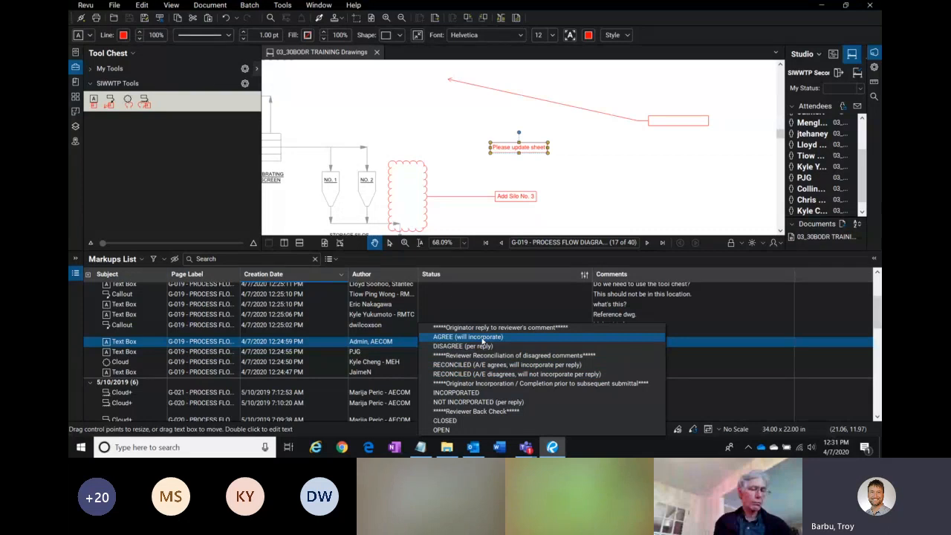
click(485, 338)
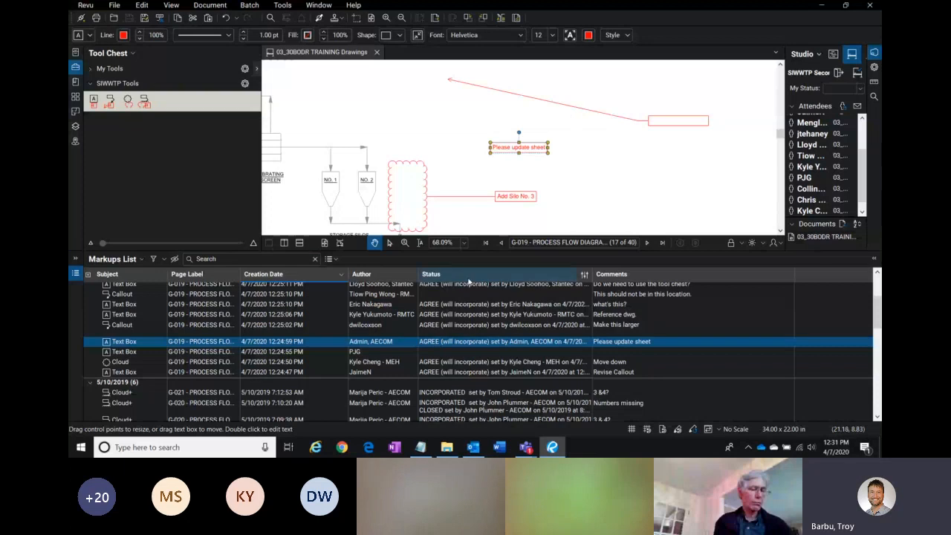
Step: Change the markup's status to RECONCILED (A/E agrees, will incorporate per reply), then to DISAGREE (per reply)
click(442, 342)
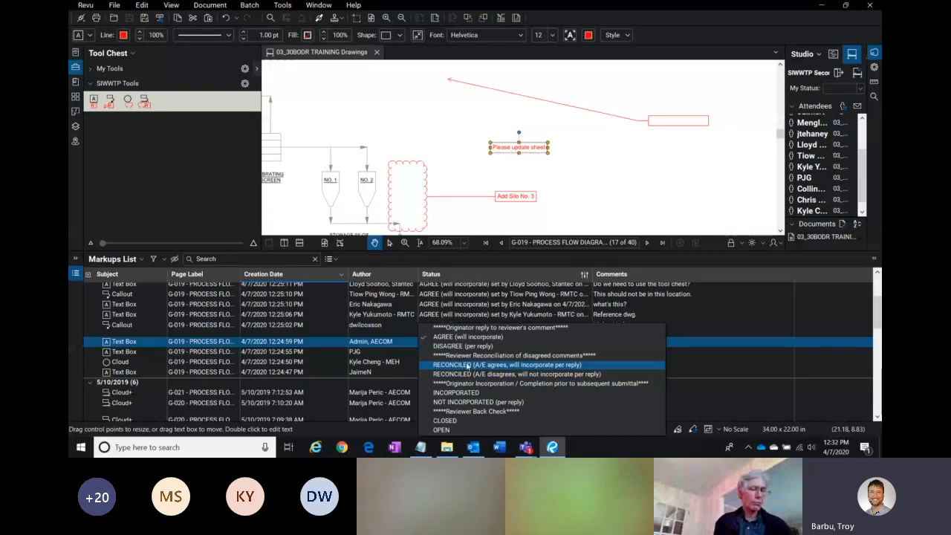
click(468, 366)
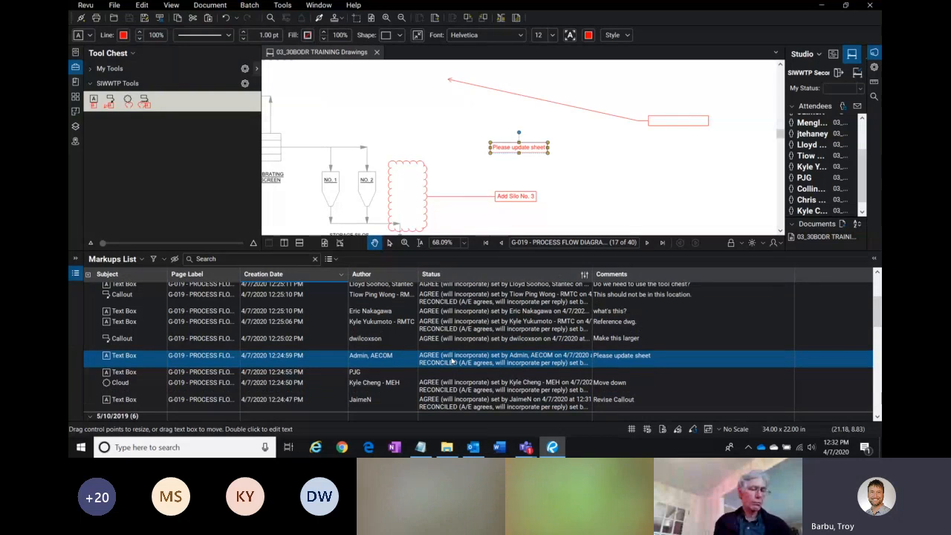
click(463, 359)
click(468, 347)
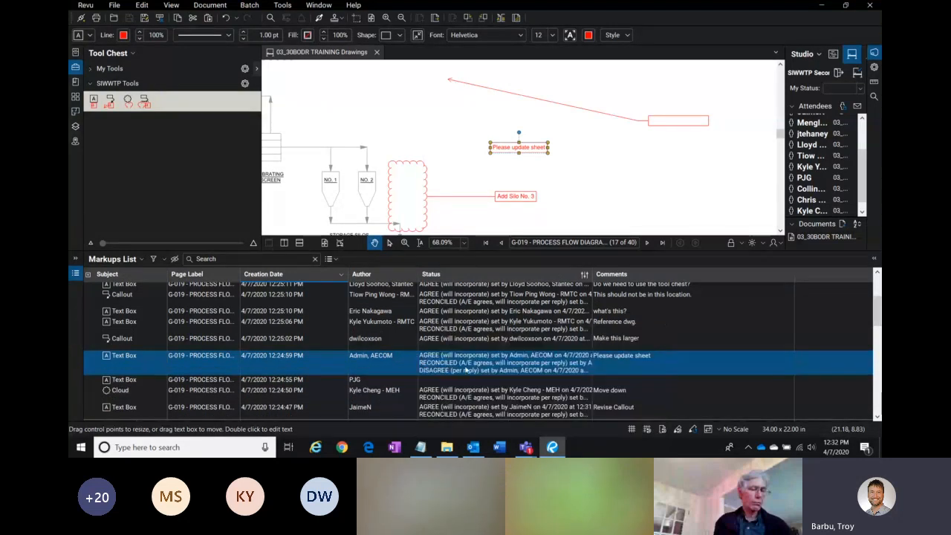
Step: Set the markup's status to RECONCILED (A/E disagrees, will not incorporate per reply)
click(463, 362)
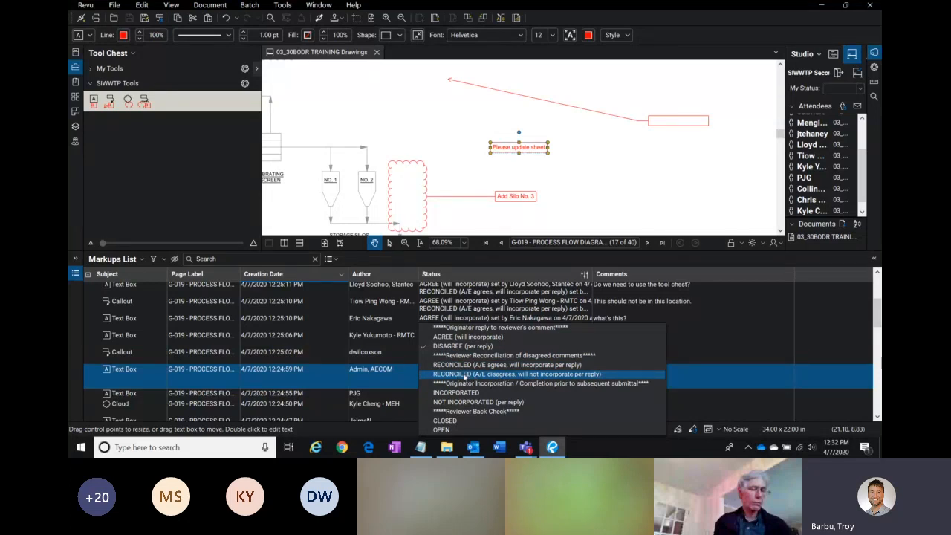
click(464, 376)
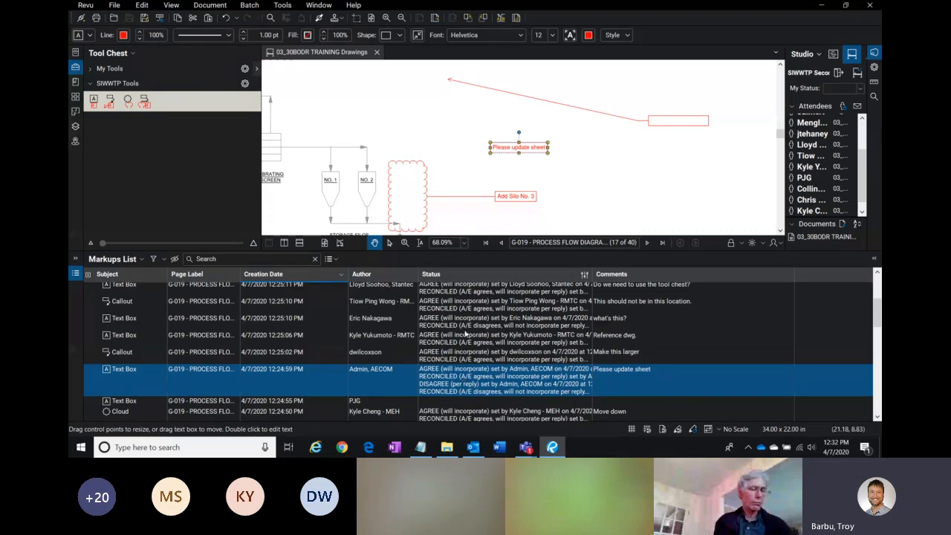
click(472, 385)
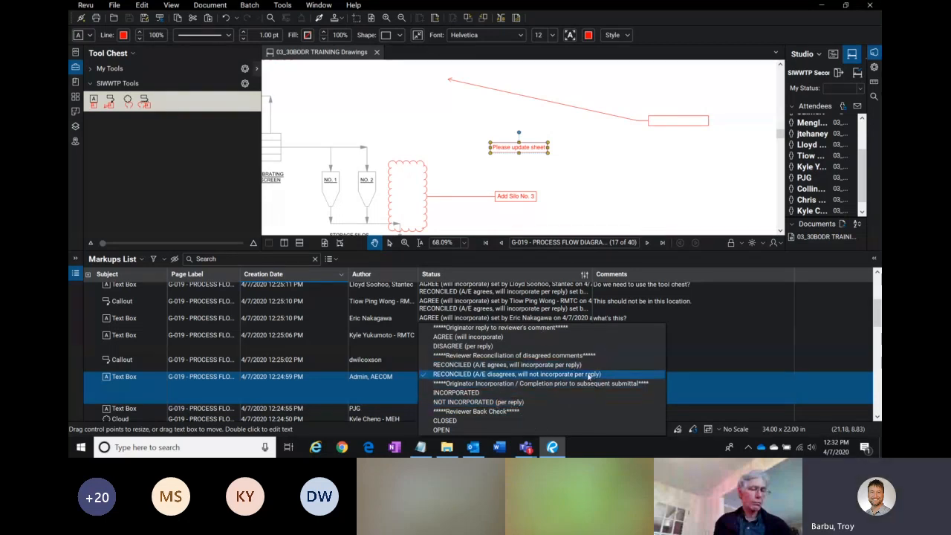
click(718, 338)
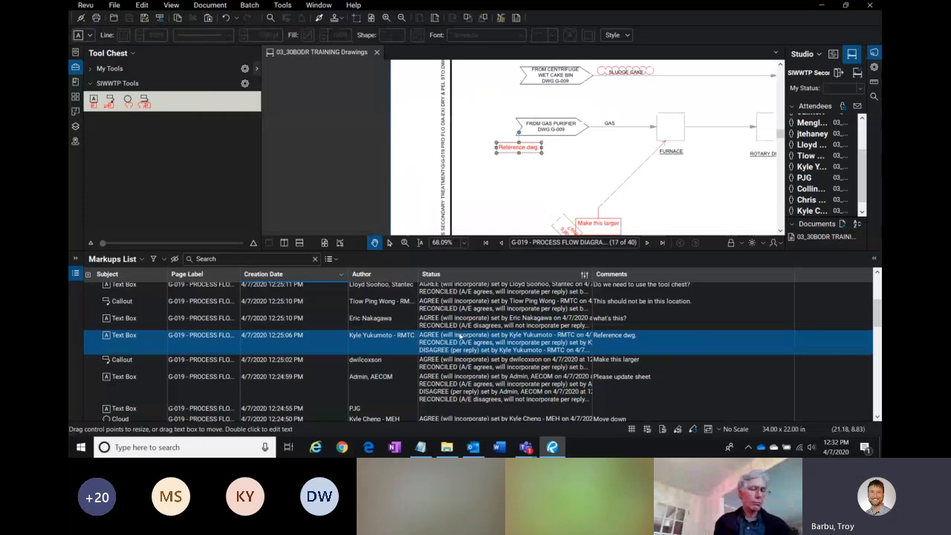
Step: Add a reply to the 'Please update sheet' markup reading "please explain??"
click(473, 377)
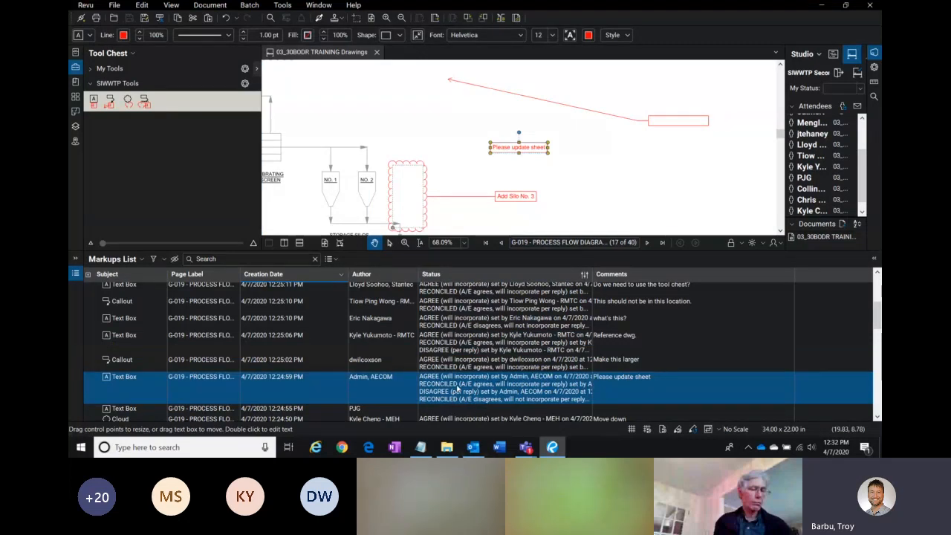
key(ctrl)
right_click(445, 387)
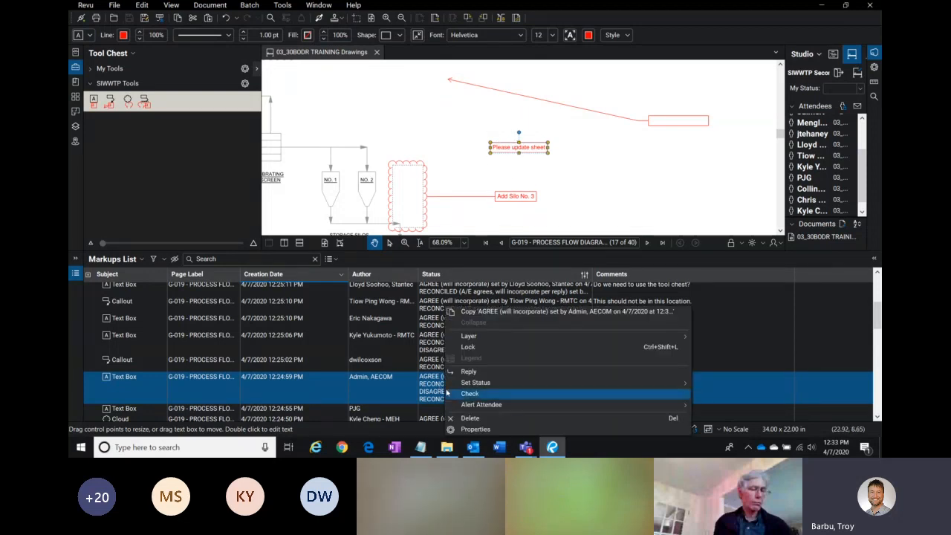
right_click(438, 391)
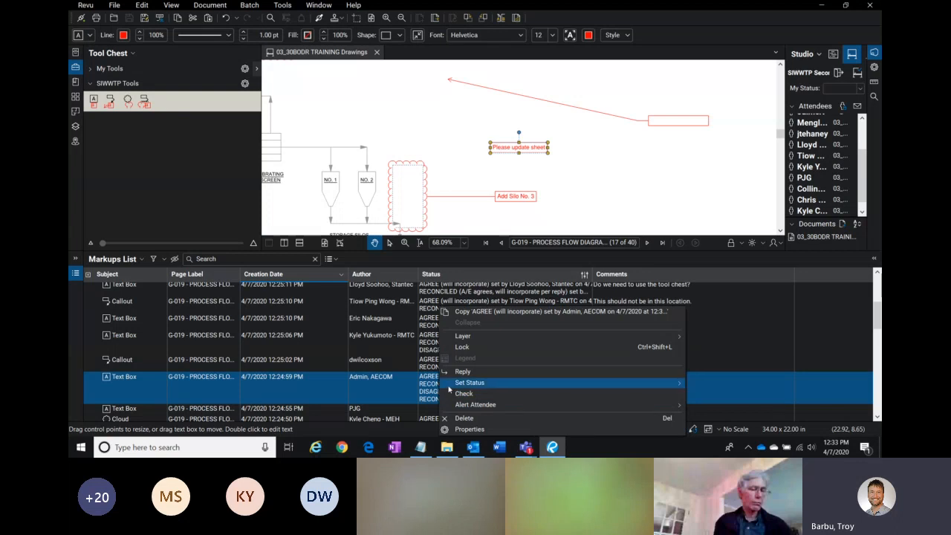
click(487, 373)
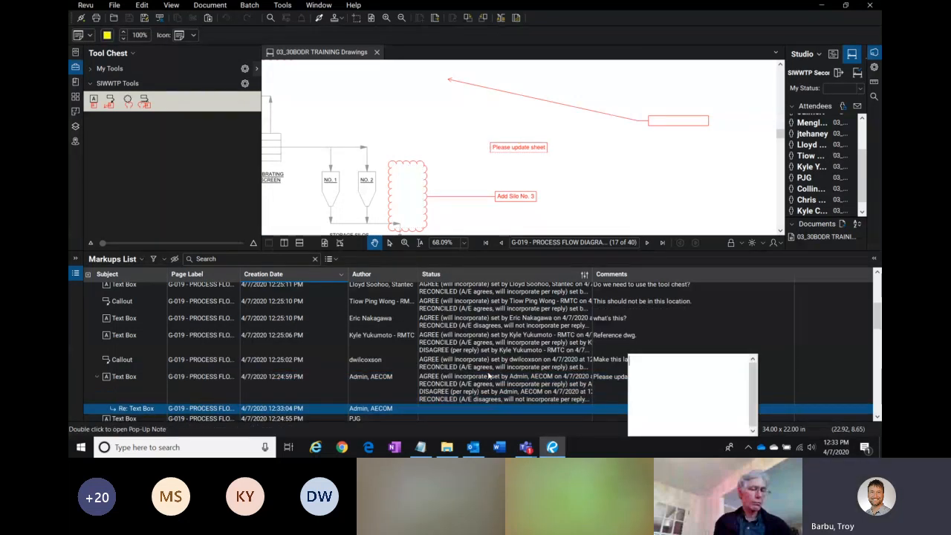
text(please explain)
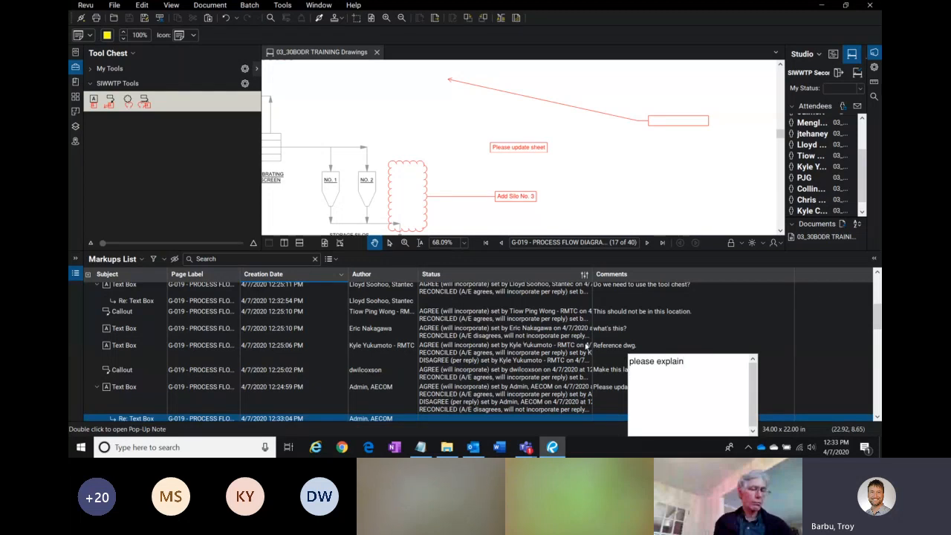
text(??)
click(748, 316)
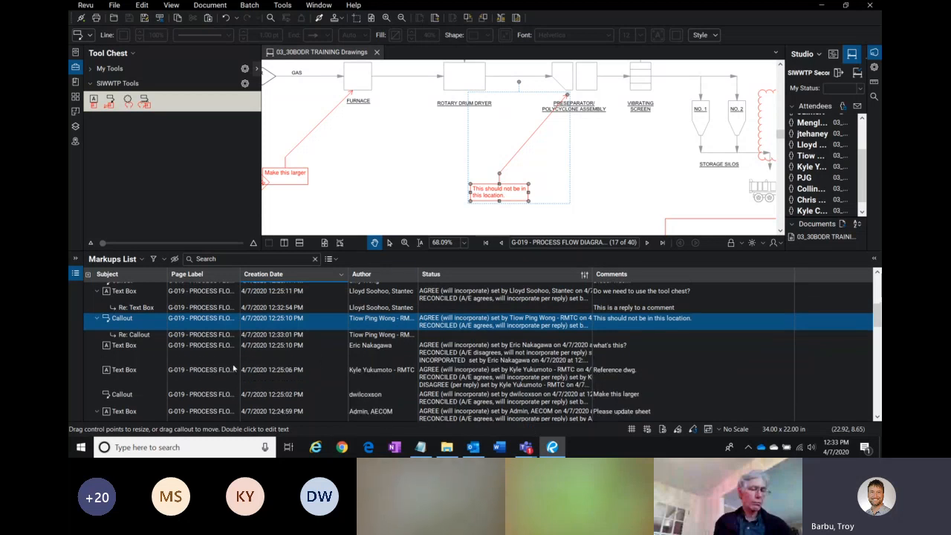
key(ctrl)
key(ctrl)
key(ctrl)
key(ctrl)
drag(879, 316, 879, 294)
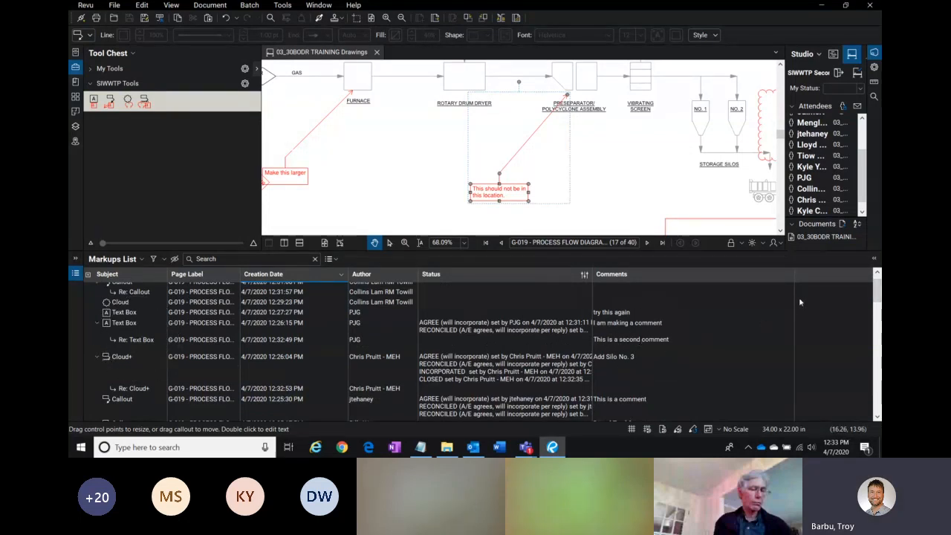
drag(877, 296, 877, 313)
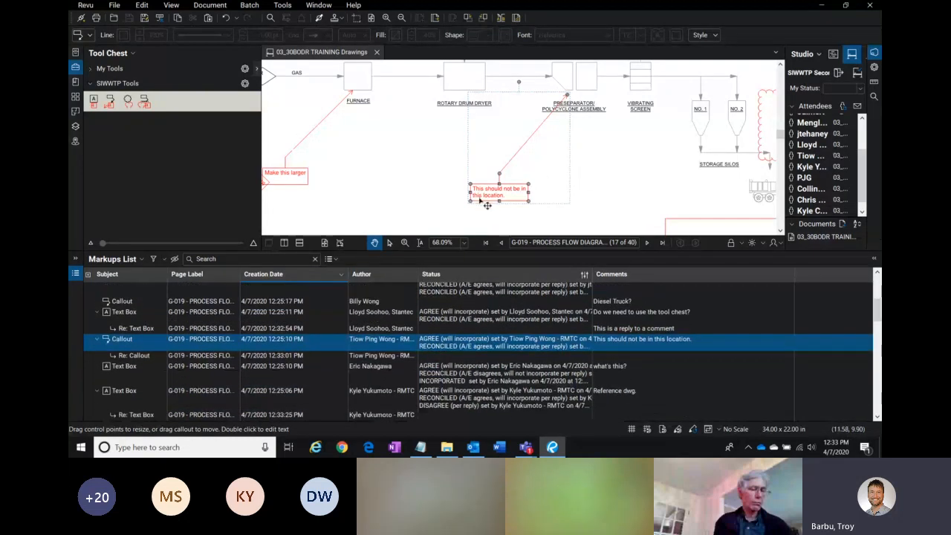
click(602, 176)
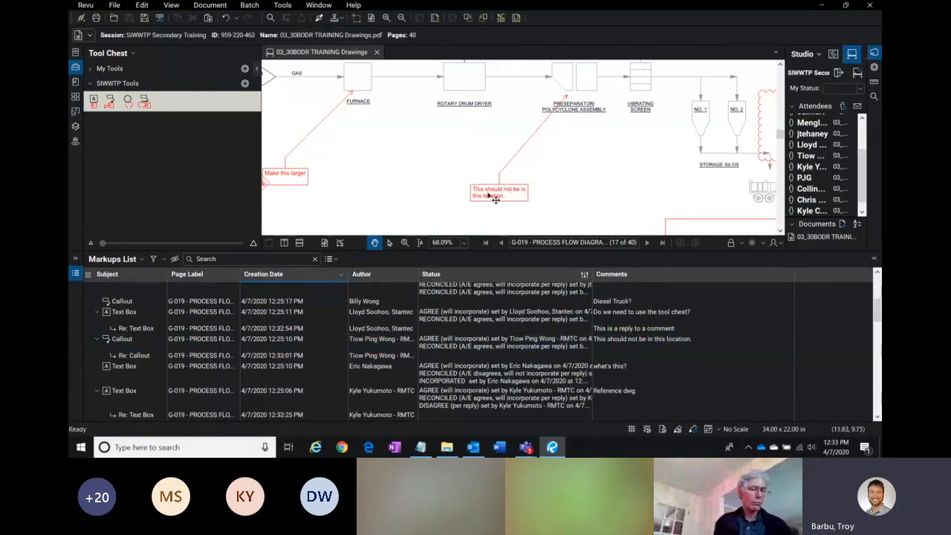
click(496, 199)
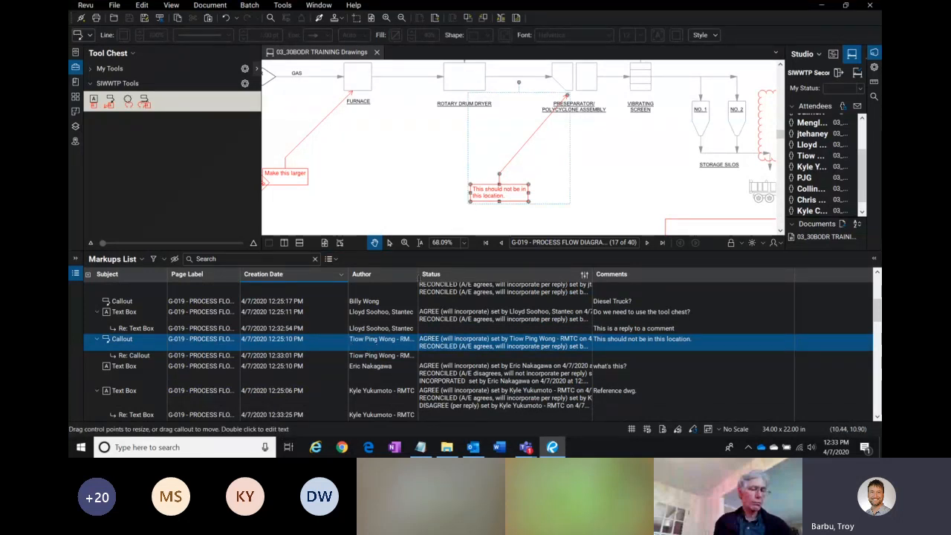
click(457, 345)
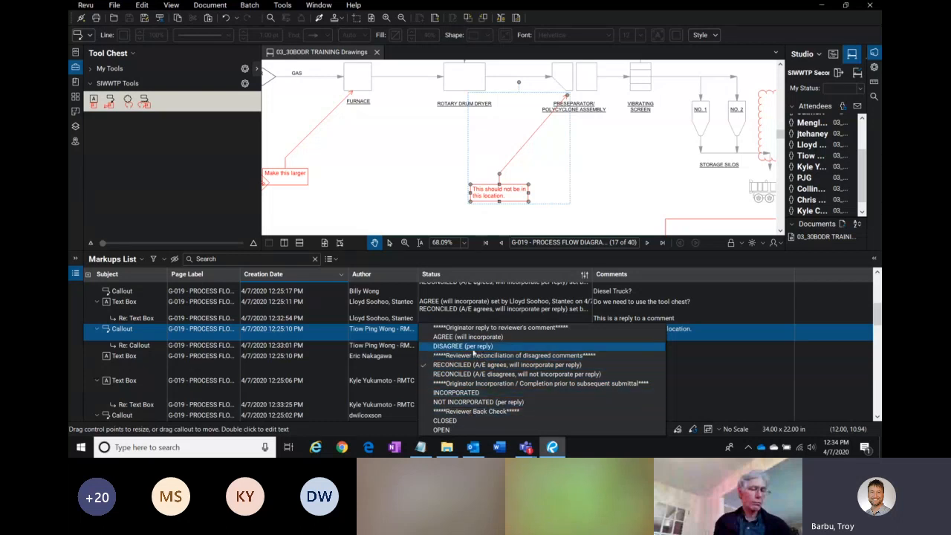
right_click(295, 330)
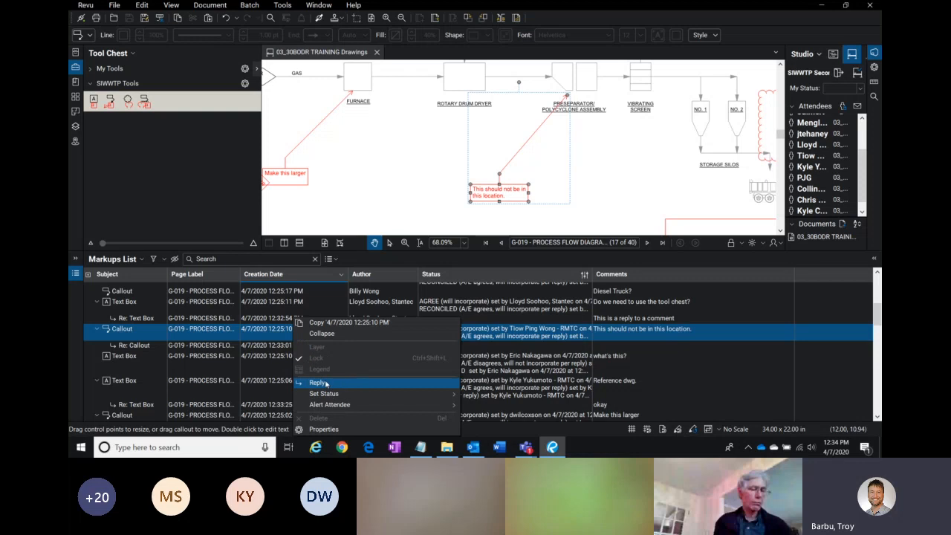
click(612, 154)
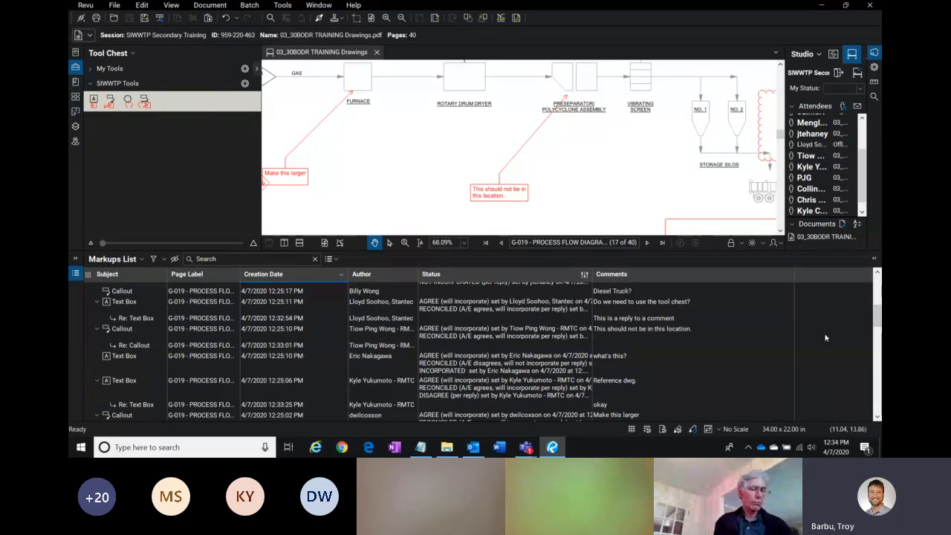
Step: Scroll through the Markups List to review the replies and reselect the 'Please update sheet' entry
scroll(880, 322, up, 2)
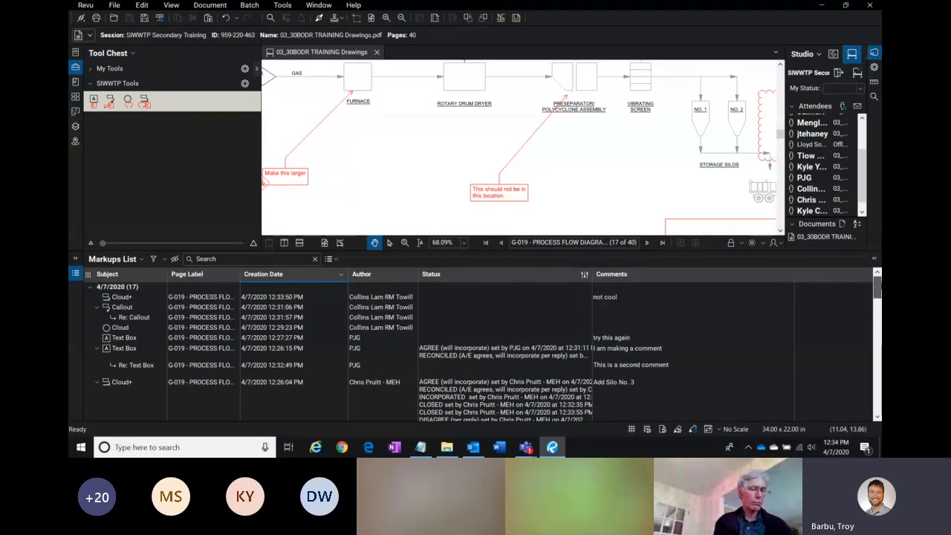
scroll(878, 298, up, 2)
scroll(878, 312, down, 5)
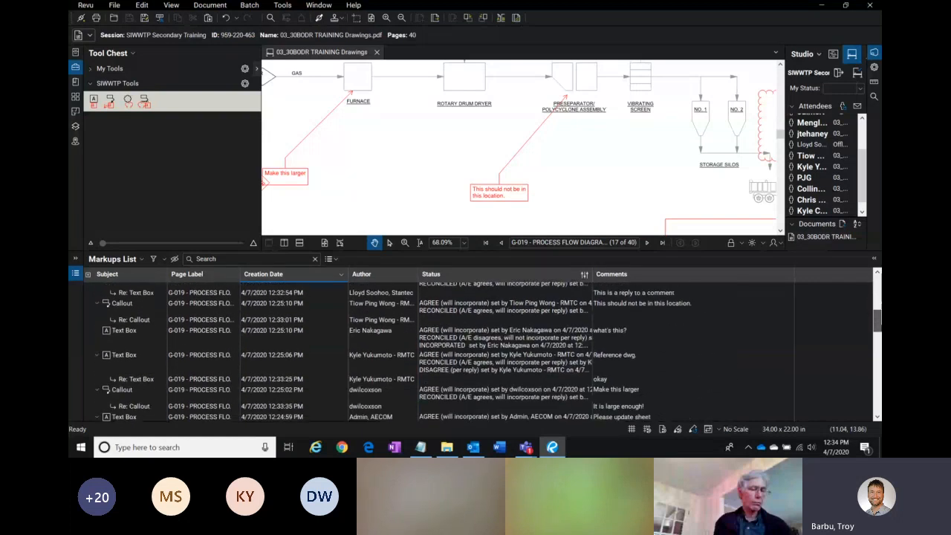
scroll(878, 327, down, 1)
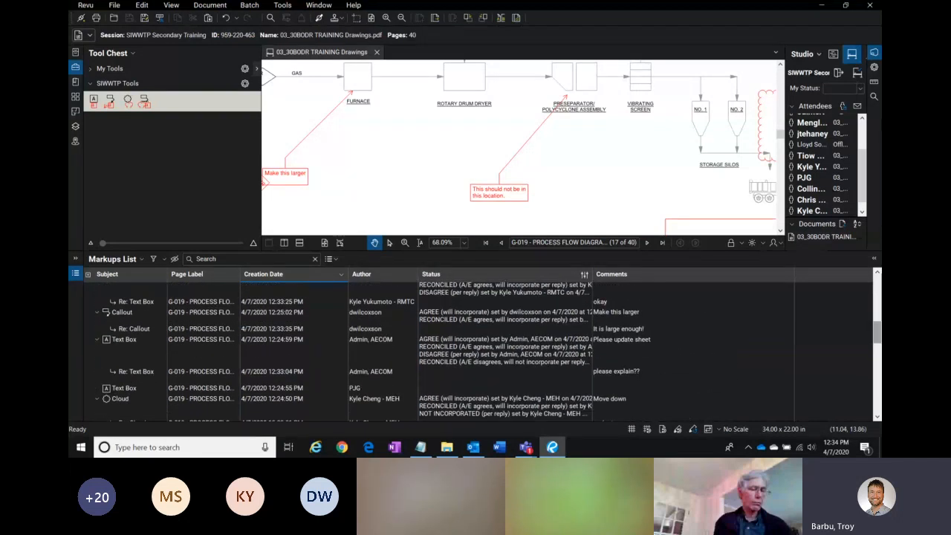
click(374, 349)
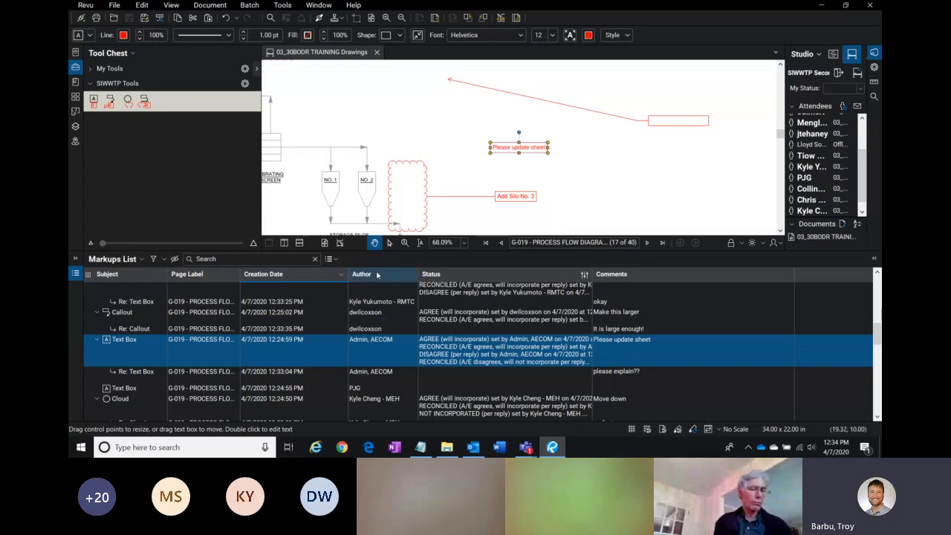
click(483, 350)
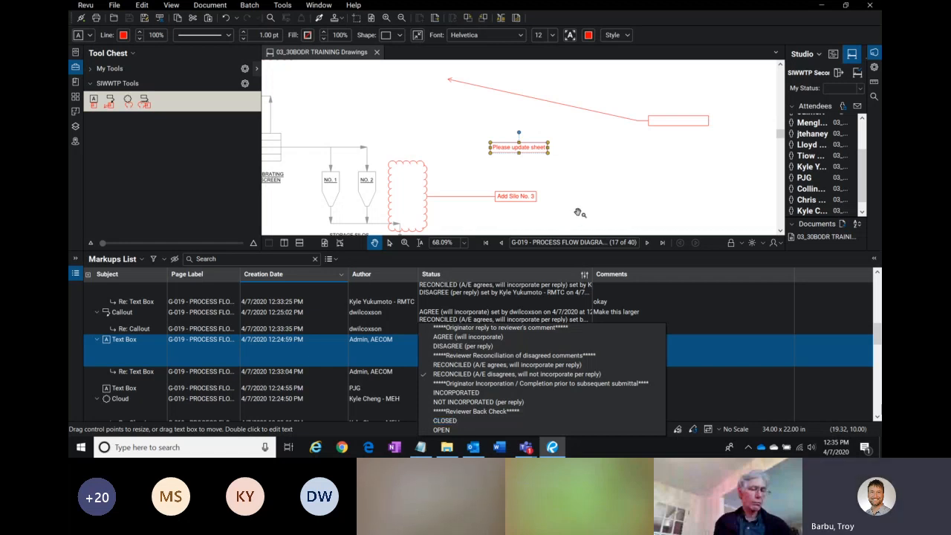
click(577, 213)
Step: Select the 'Add Silo No. 3' cloud markup on the drawing and open the Bookmarks sheet list
click(503, 192)
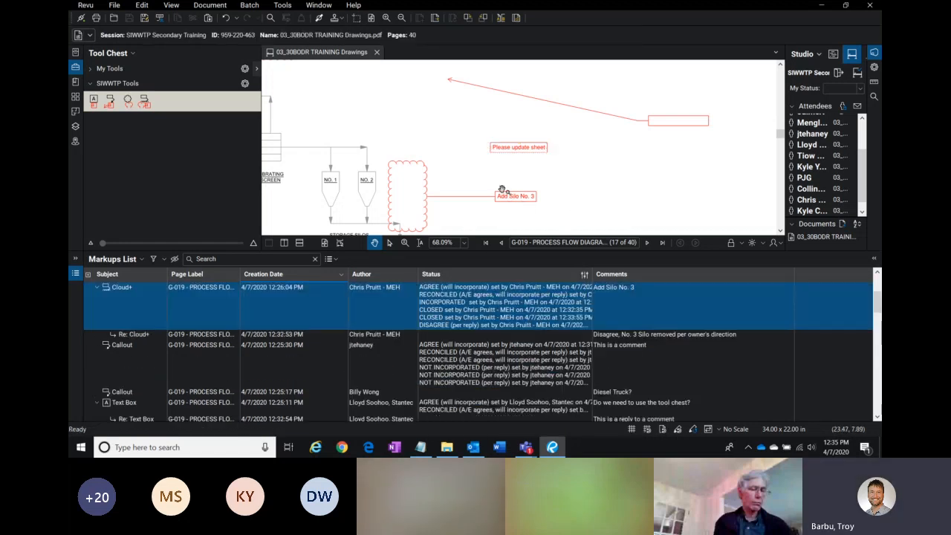
click(310, 312)
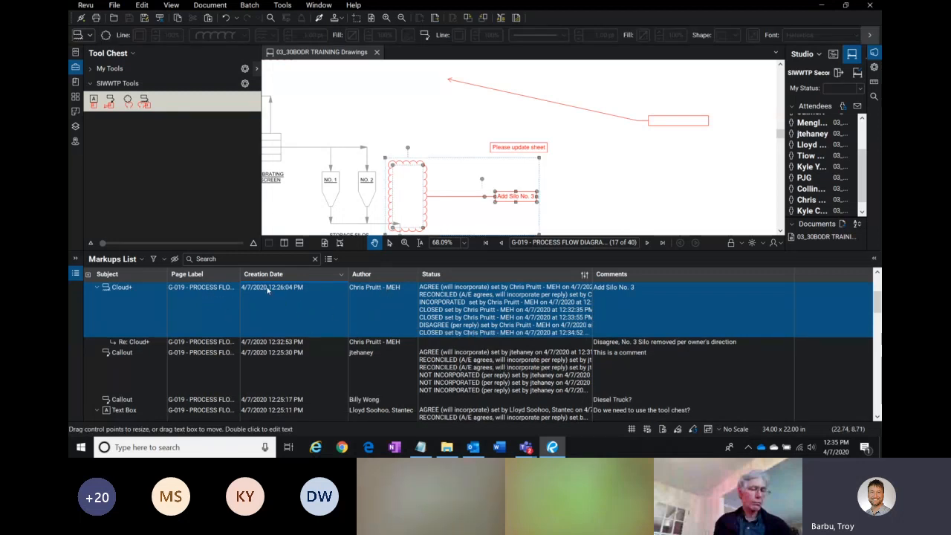
key(ctrl)
key(ctrl)
key(ctrl)
click(75, 81)
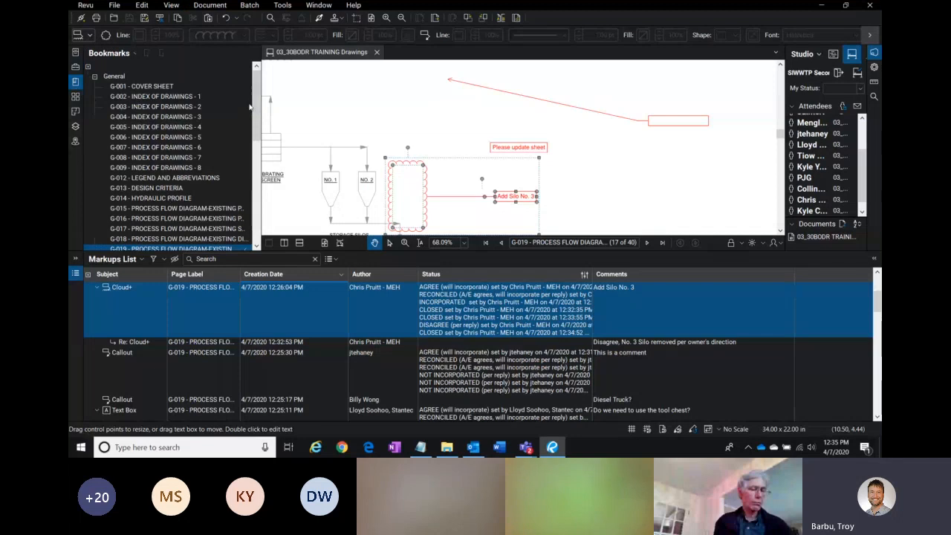
scroll(258, 101, down, 3)
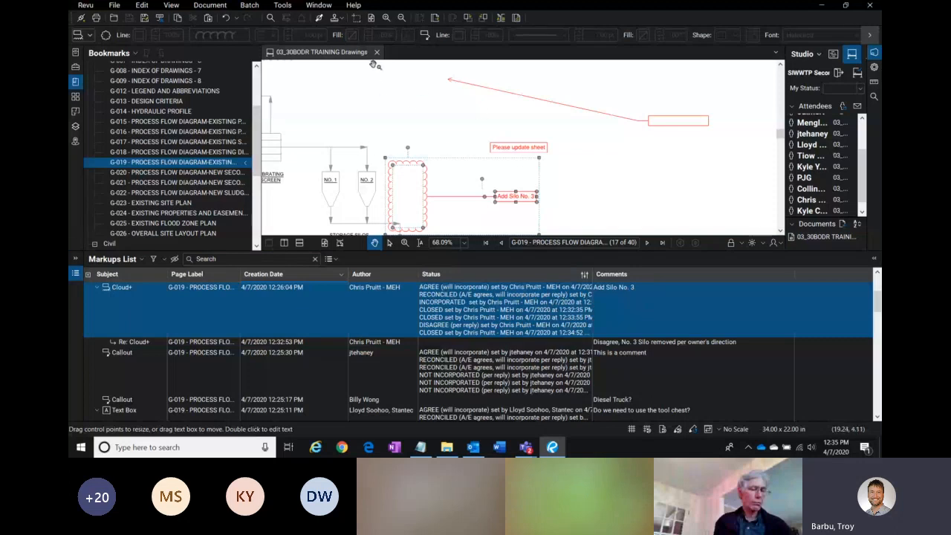
Step: Widen the Studio panel so attendee names and document details are fully readable
click(294, 54)
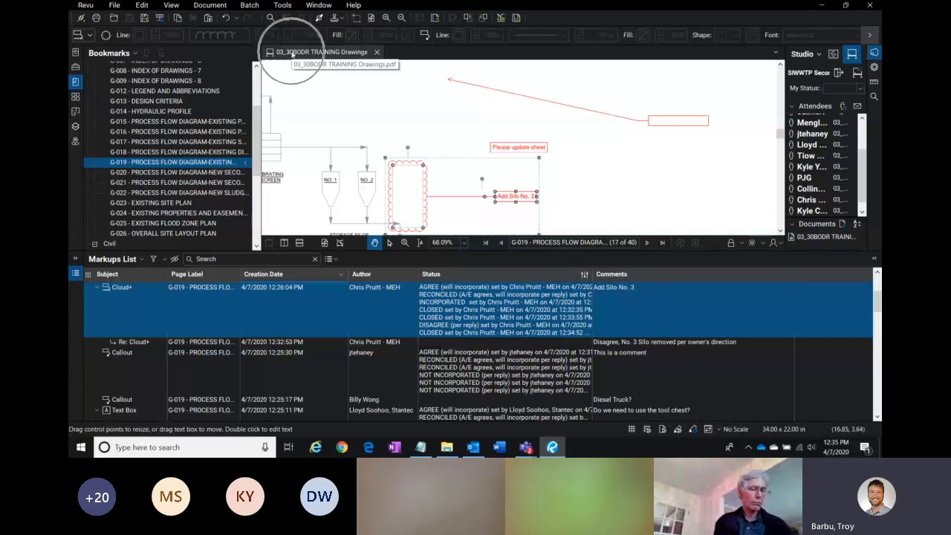
drag(785, 145, 716, 190)
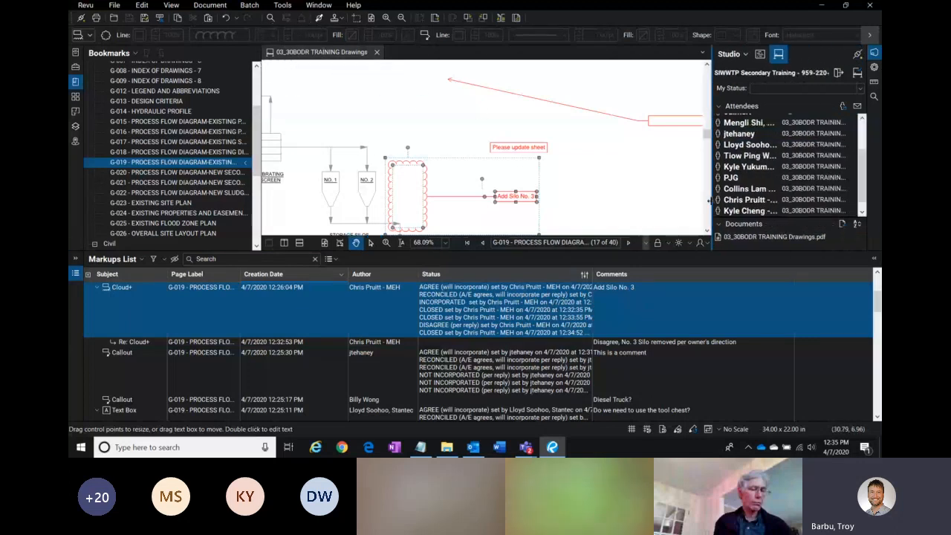
key(ctrl)
key(ctrl)
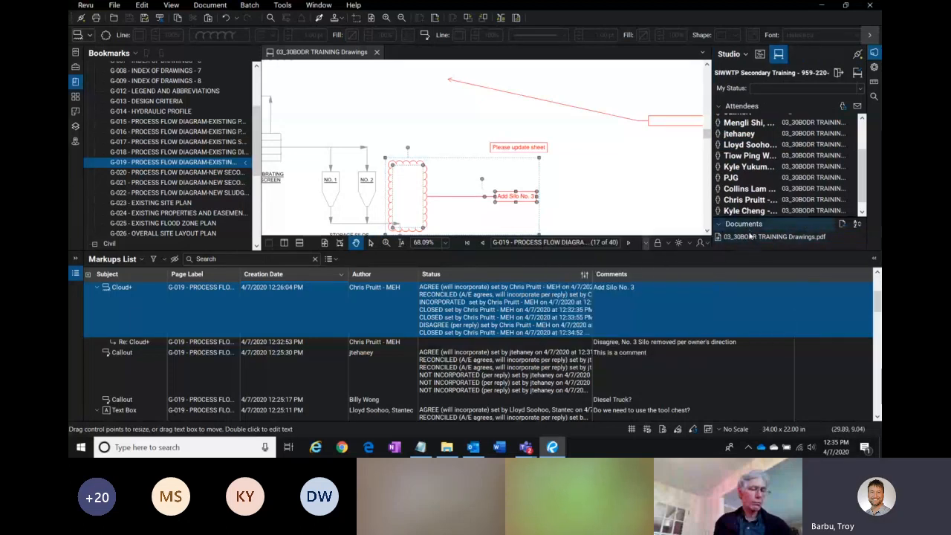
Step: Resize the Markups List panel to give the drawing view more height
drag(747, 252, 748, 271)
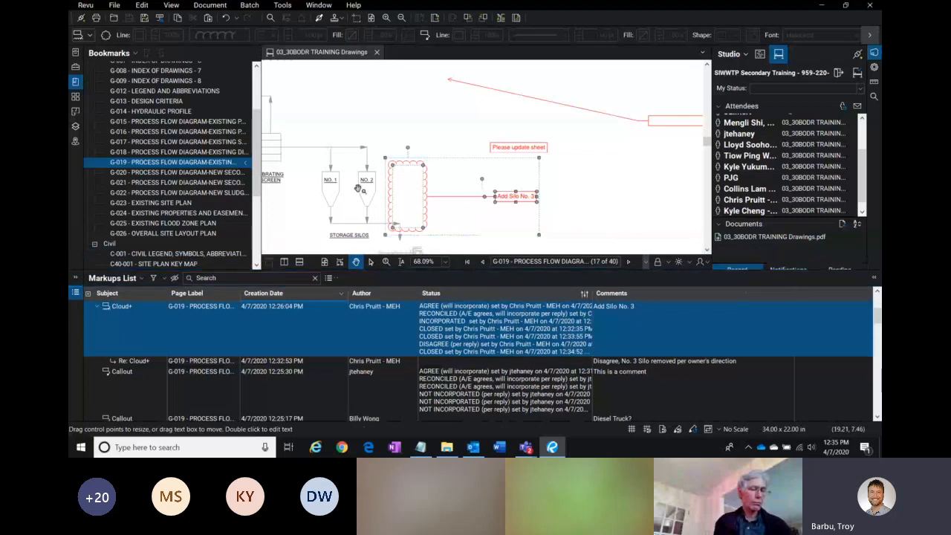
key(ctrl)
key(ctrl)
key(ctrl)
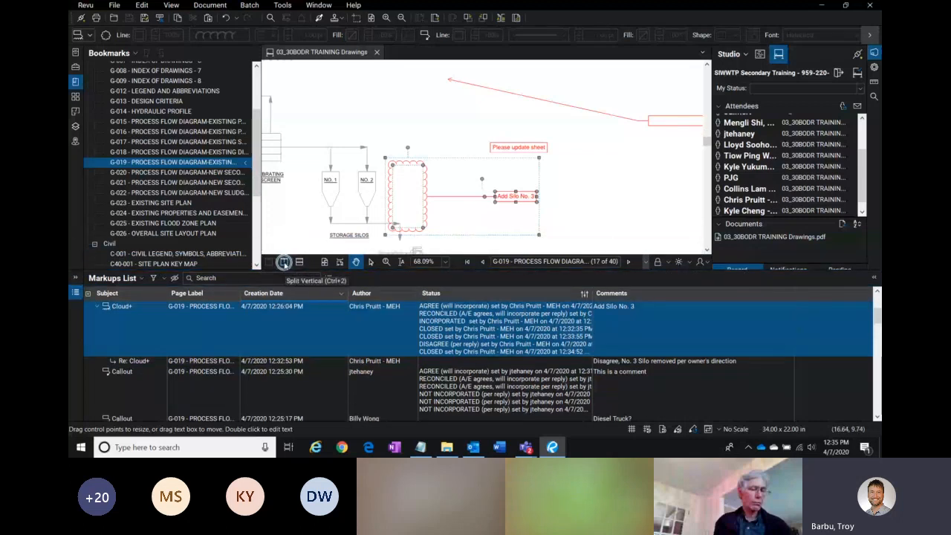
Step: Split the document view vertically into two panes and close the second pane
click(285, 263)
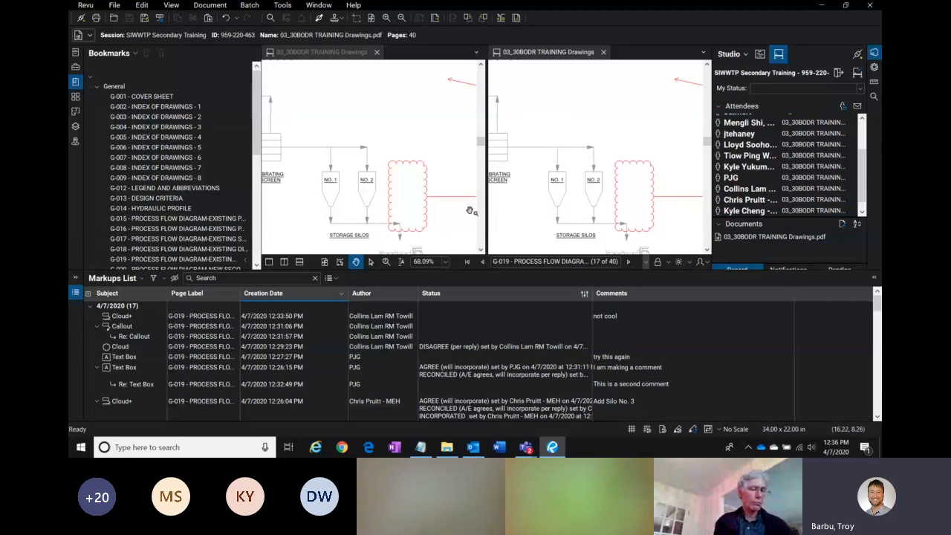
click(603, 52)
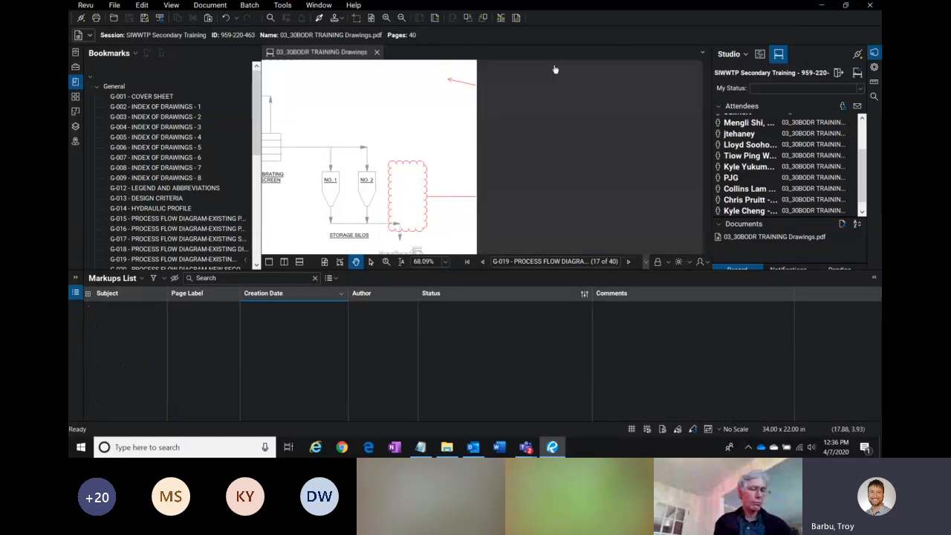
Step: Select the 'Add Silo No. 3' cloud markup and set its status to CLOSED
click(517, 197)
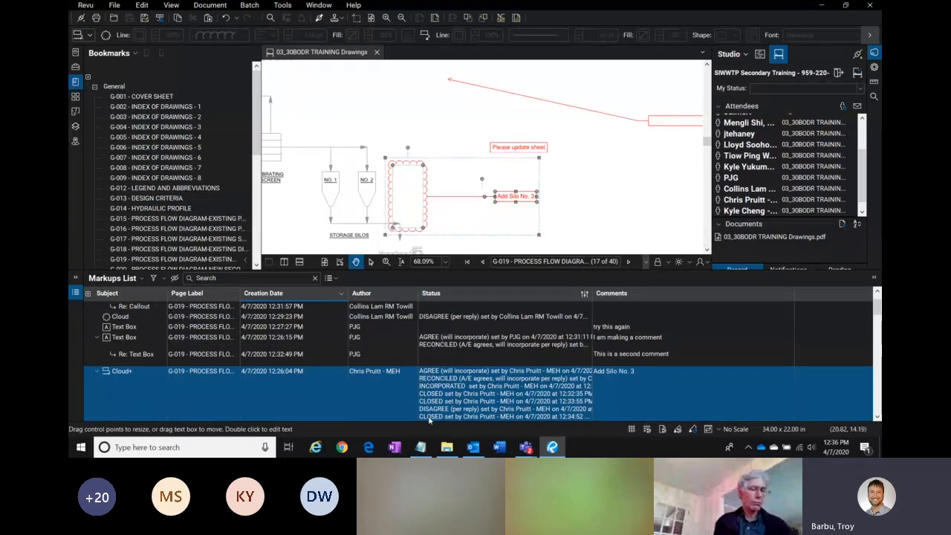
click(473, 392)
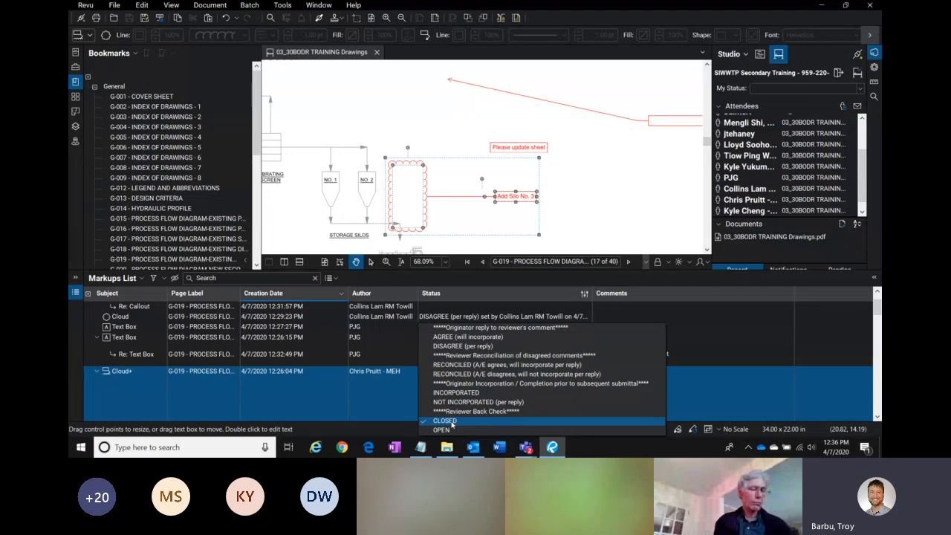
click(449, 421)
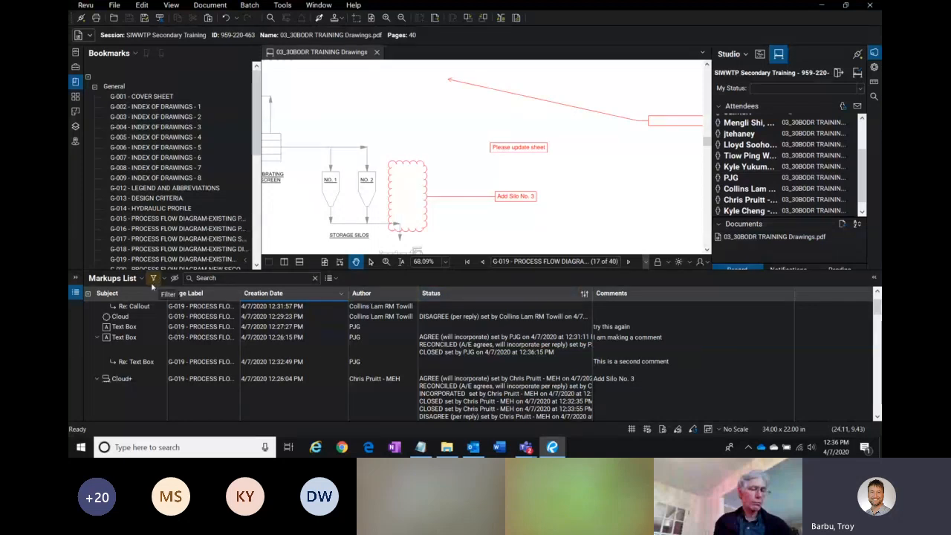
Step: Turn on the Markups List column filters, sort by author, and filter the list to one author's markups
click(152, 278)
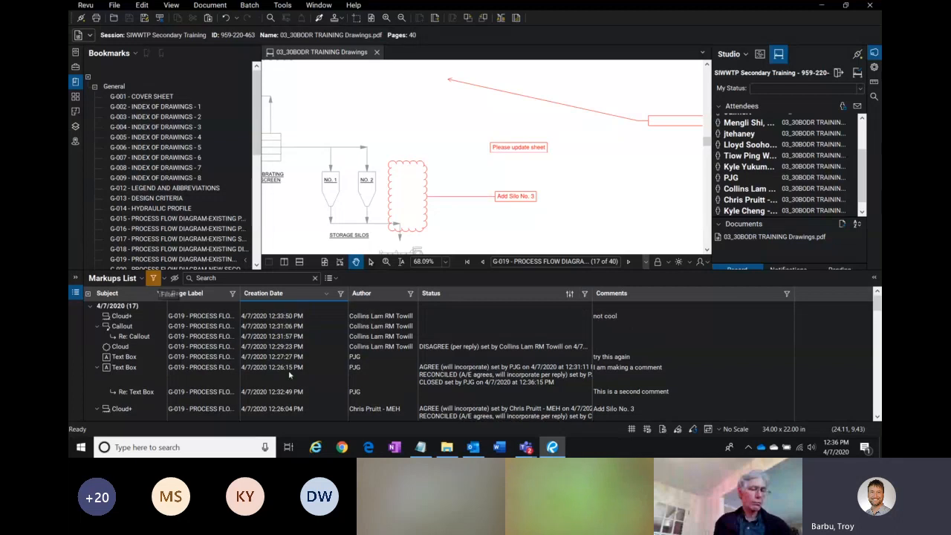
click(387, 294)
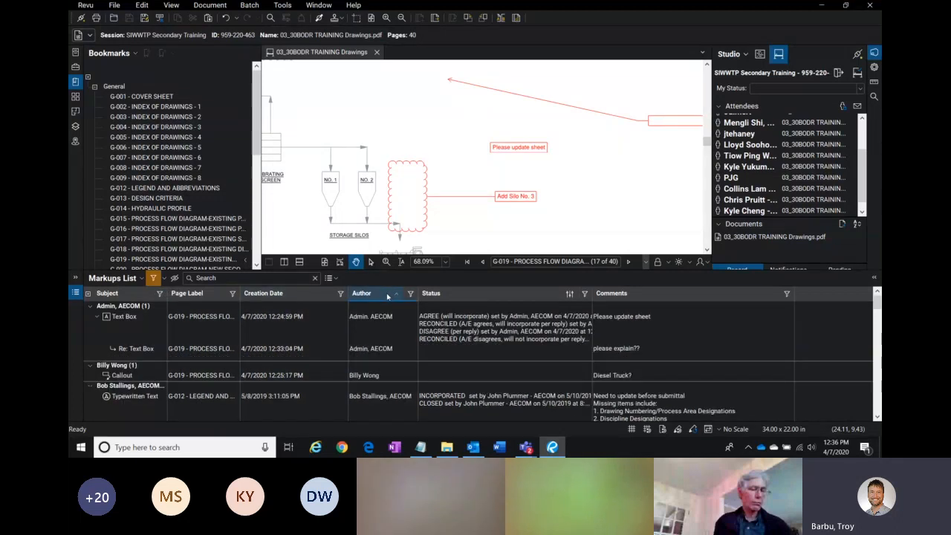
click(387, 294)
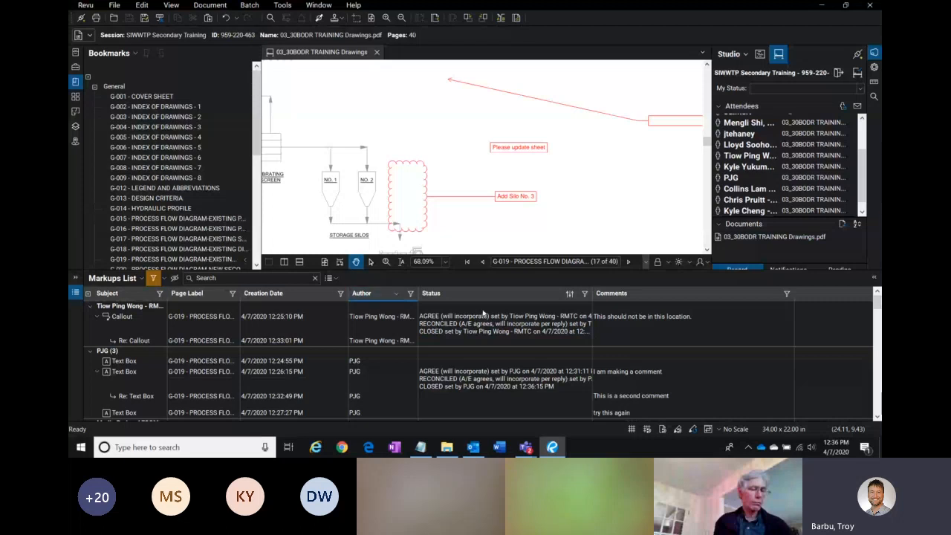
click(410, 294)
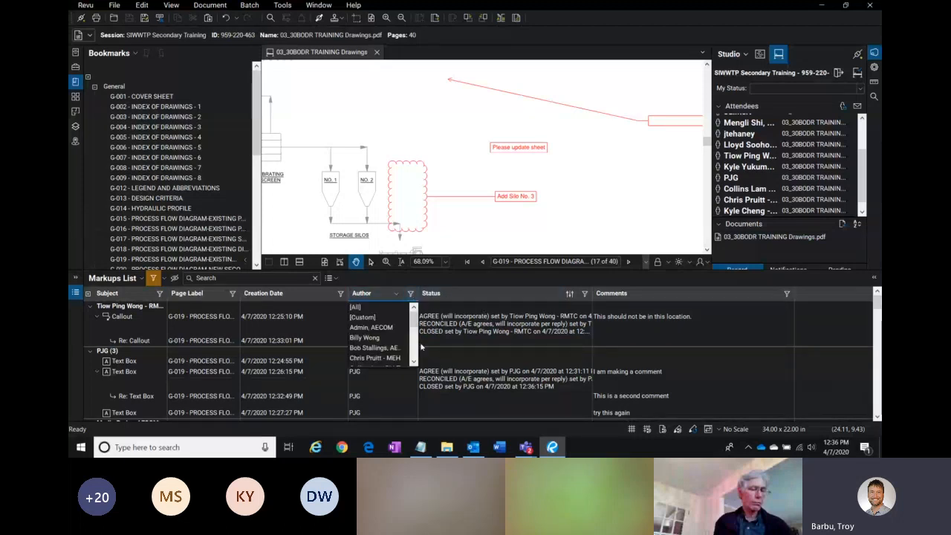
scroll(383, 349, down, 1)
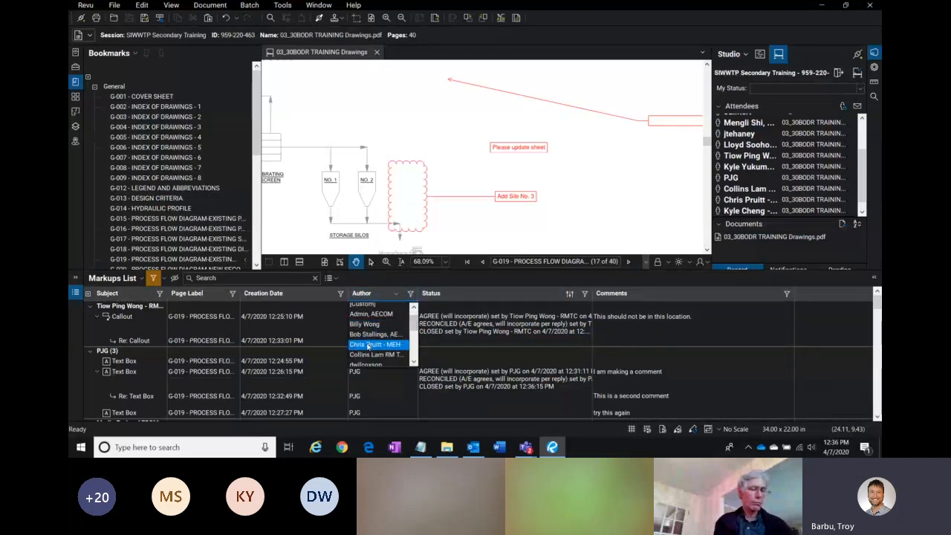
click(370, 346)
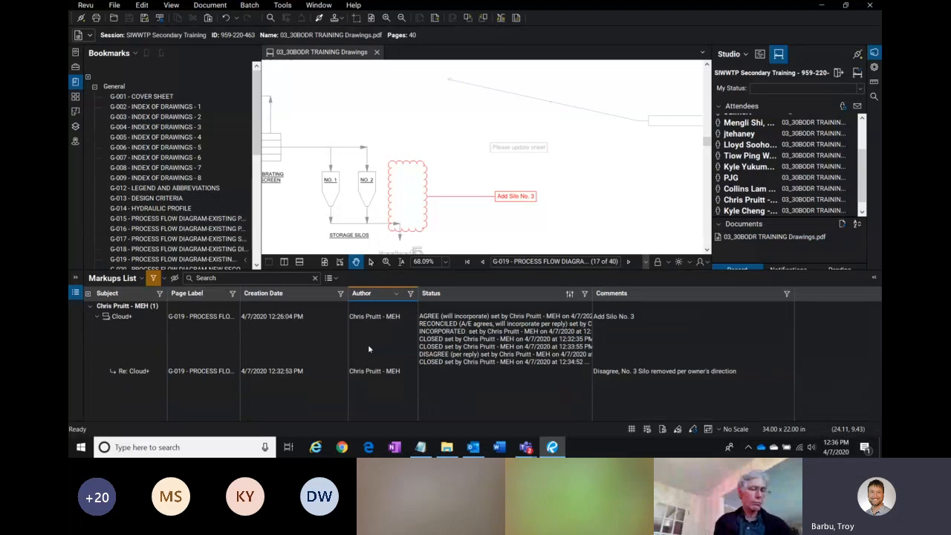
Step: Filter the Markups List status column to CLOSED and reselect the 'Add Silo No. 3' cloud
click(586, 295)
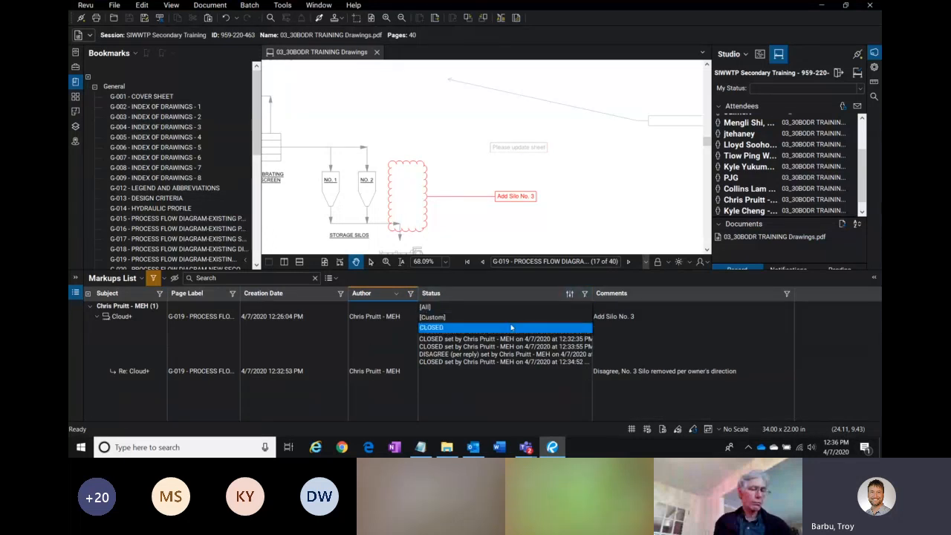
click(439, 319)
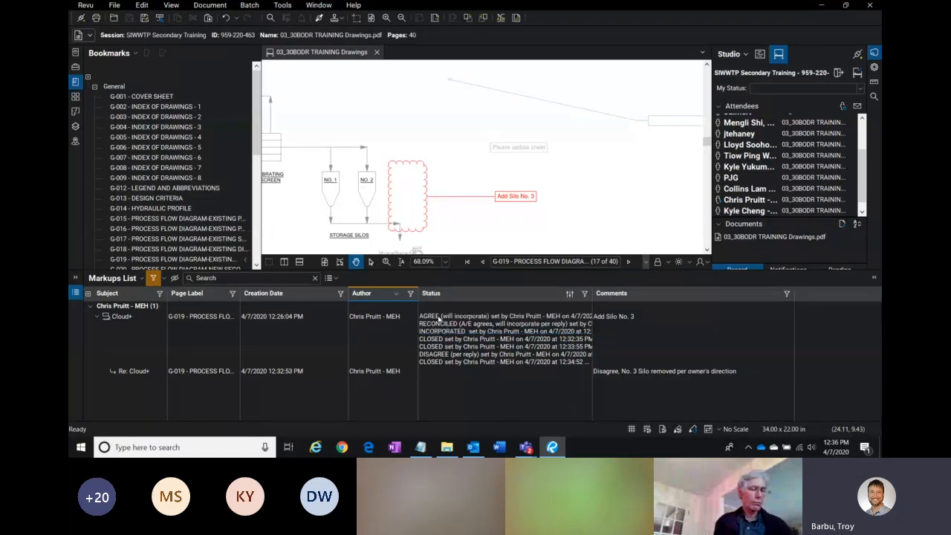
click(477, 355)
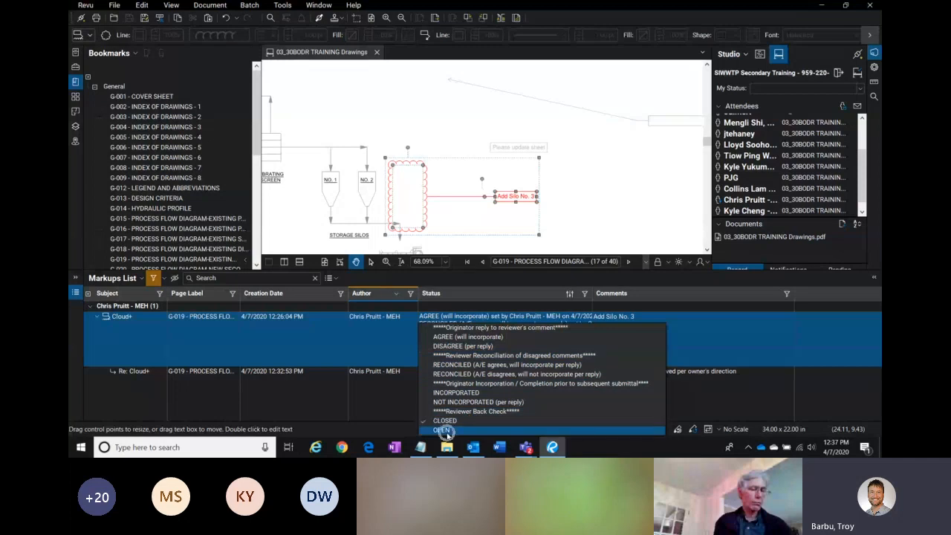
click(554, 257)
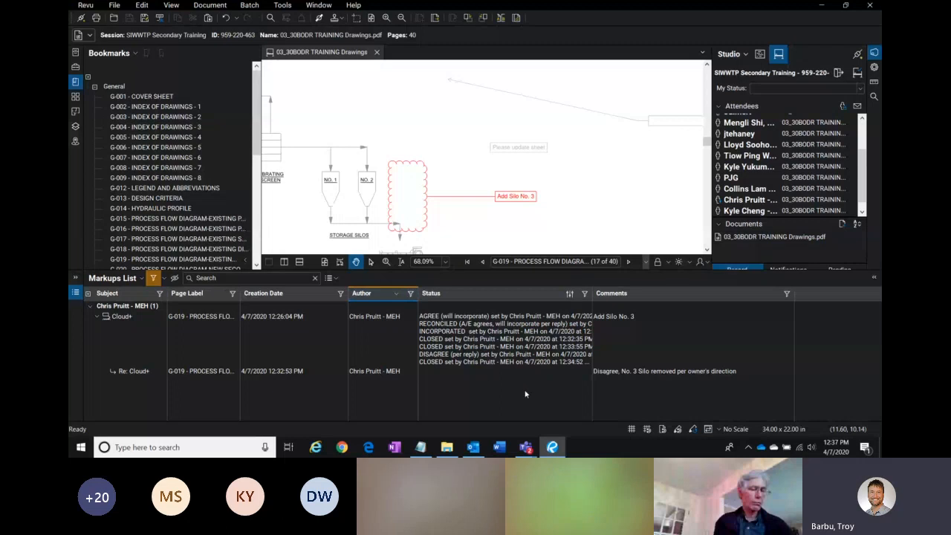
click(527, 208)
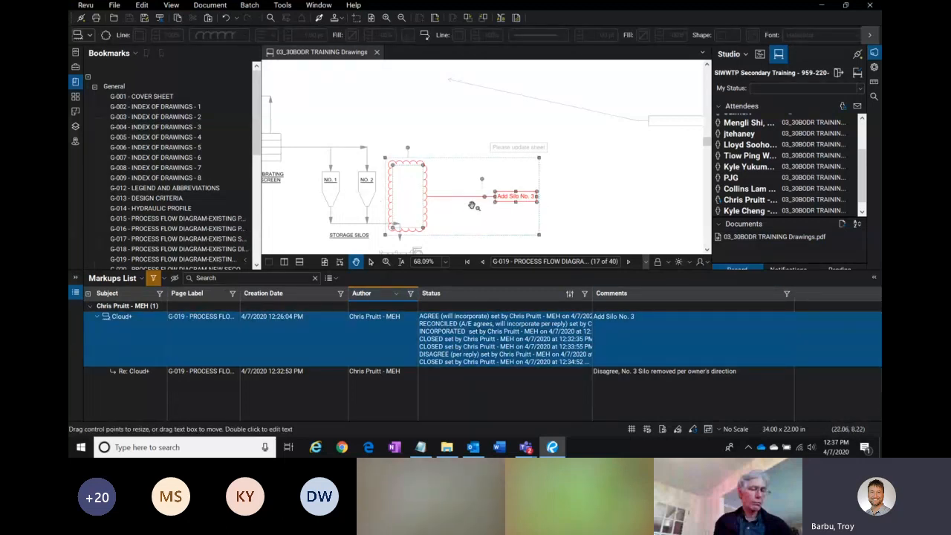
Step: Turn off the Markups List column filters
click(411, 296)
click(155, 280)
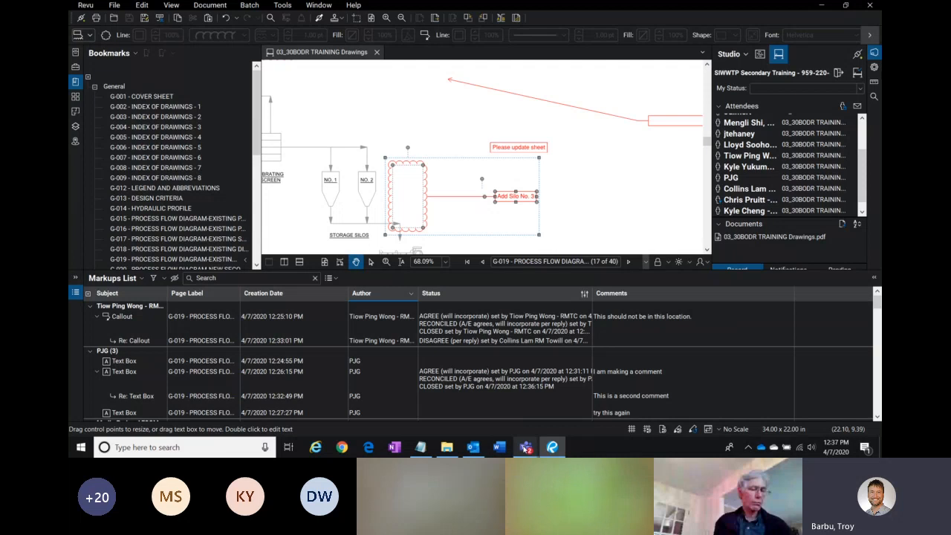
Step: Switch to the Microsoft Teams meeting window and minimize it
mouse_move(526, 447)
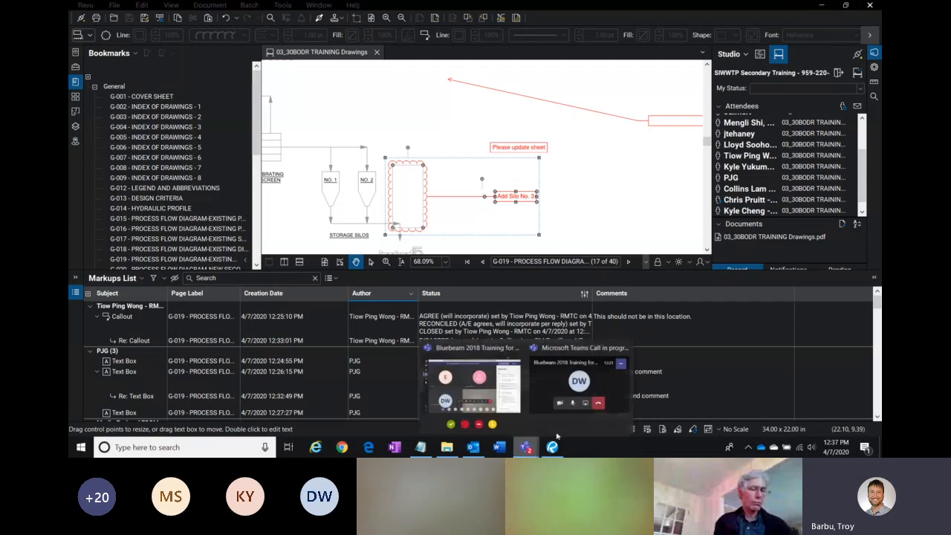
click(511, 401)
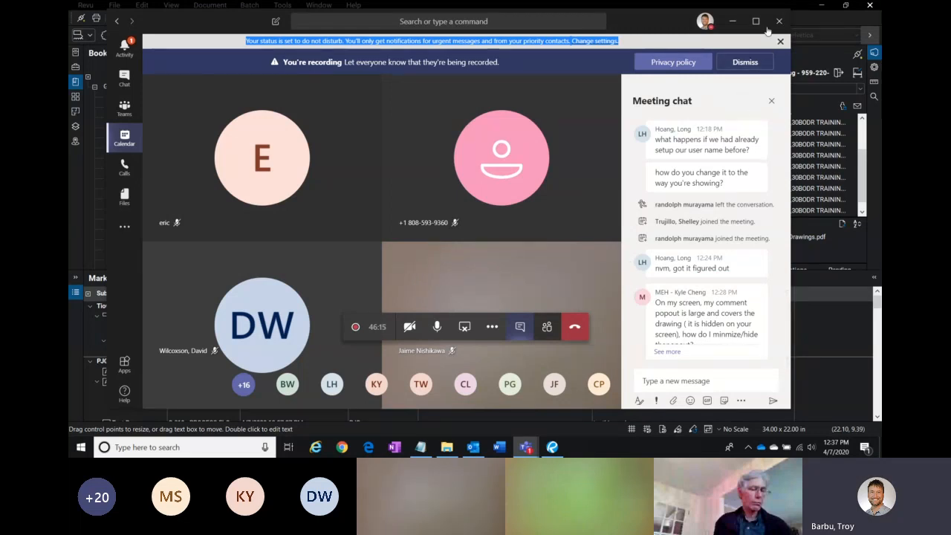
click(732, 21)
Step: Select the nested reply under the 'This should not be in this location' callout and scroll the Markups List to review replies
click(654, 317)
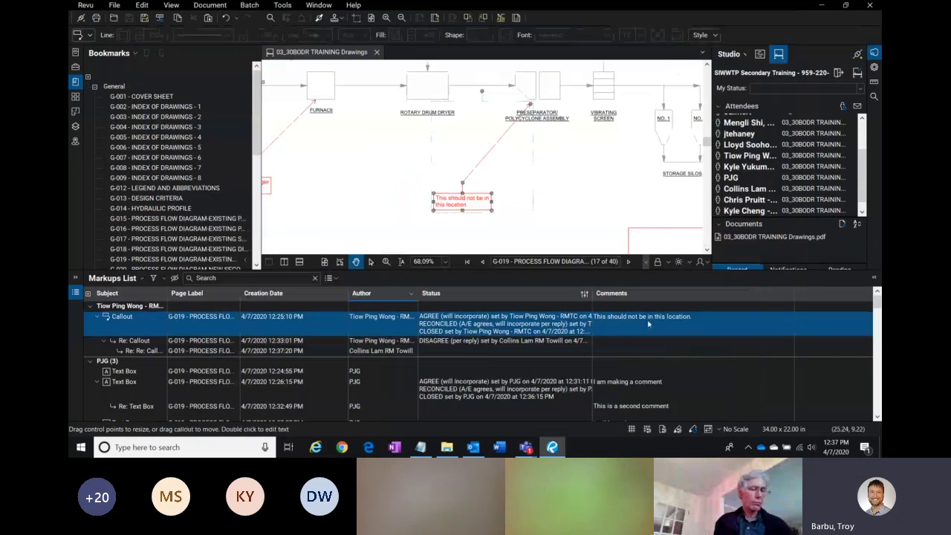
click(615, 352)
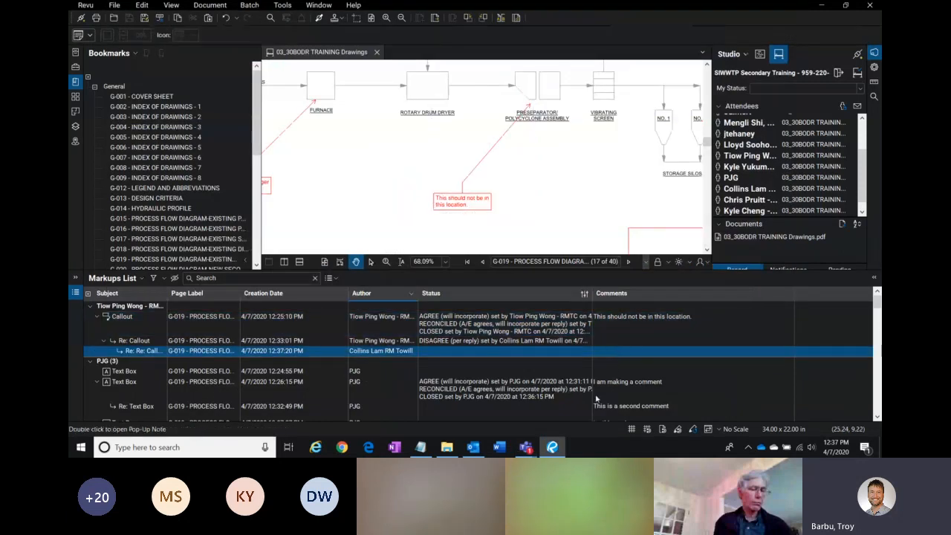
scroll(535, 383, down, 5)
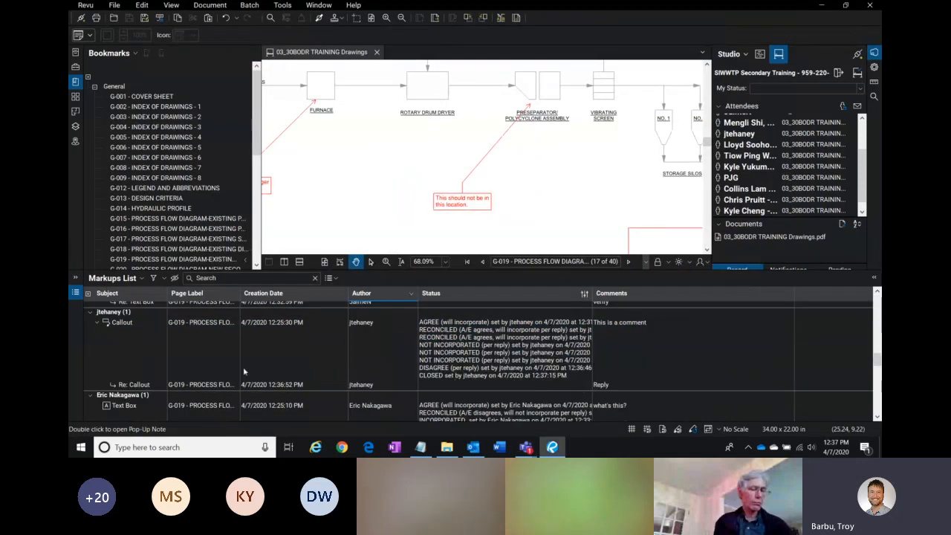
scroll(773, 334, up, 5)
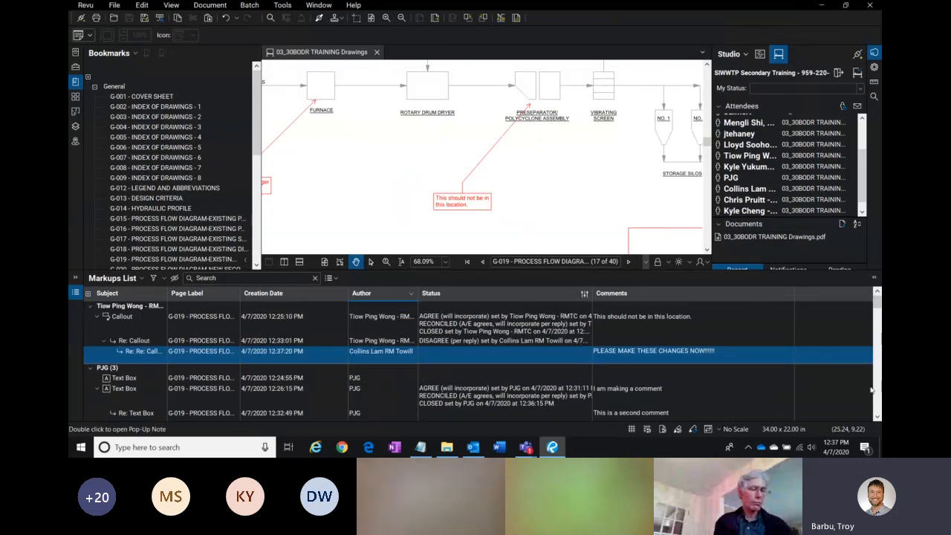
scroll(877, 392, down, 6)
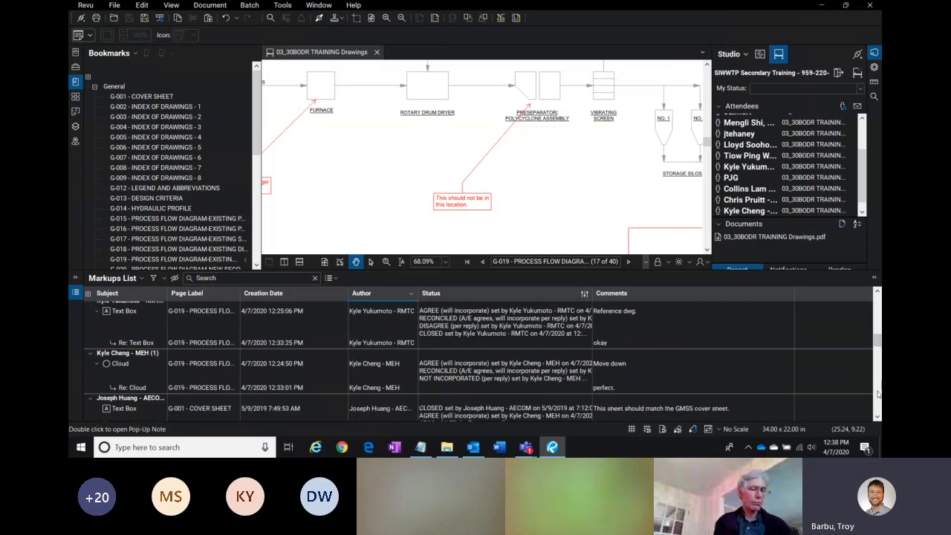
scroll(878, 394, down, 3)
Step: Sort the Markups List by author and reapply the column filters
click(390, 298)
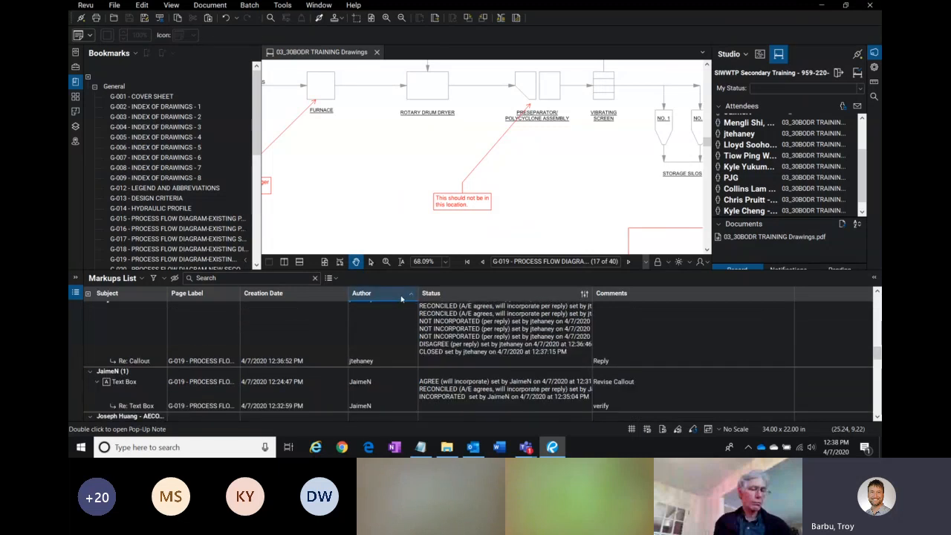
click(388, 297)
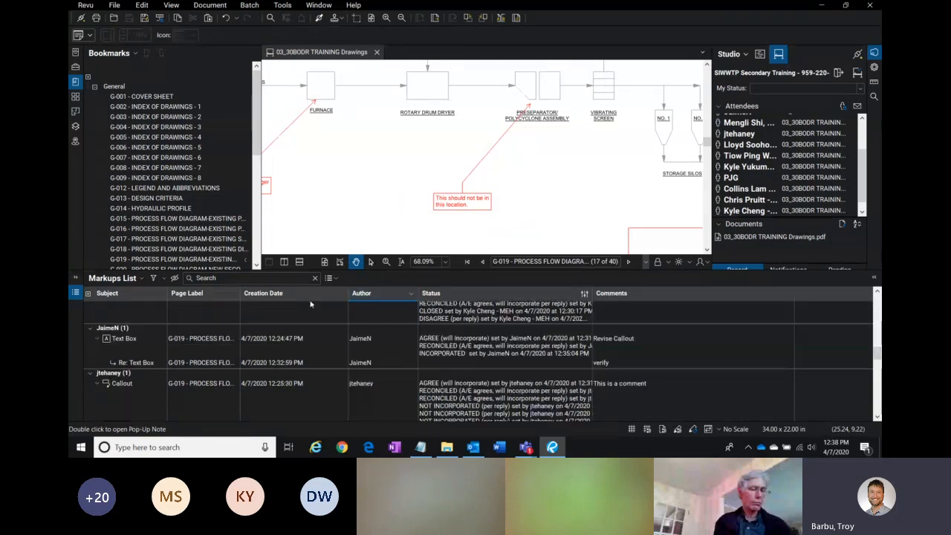
click(153, 279)
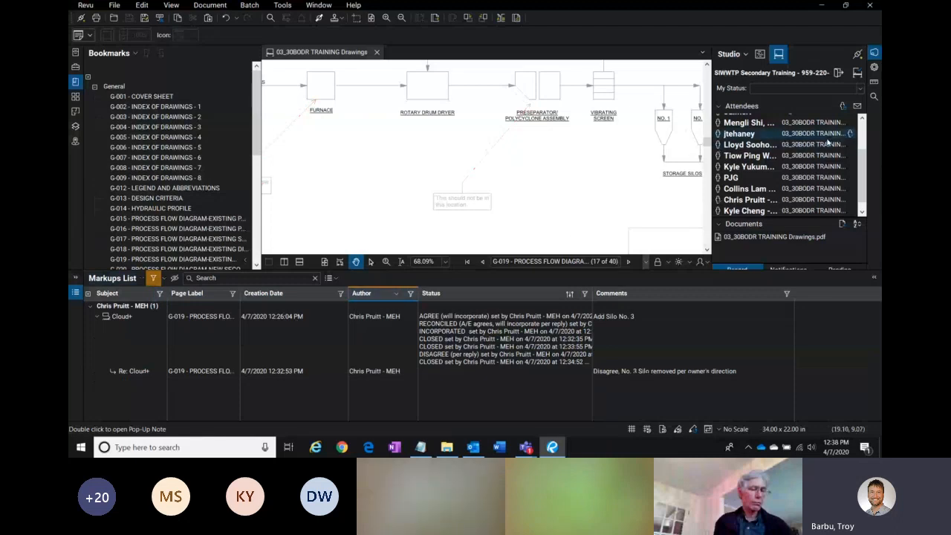
Step: Filter the markups to those of the Admin, AECOM attendee from the Attendees list
scroll(853, 158, up, 3)
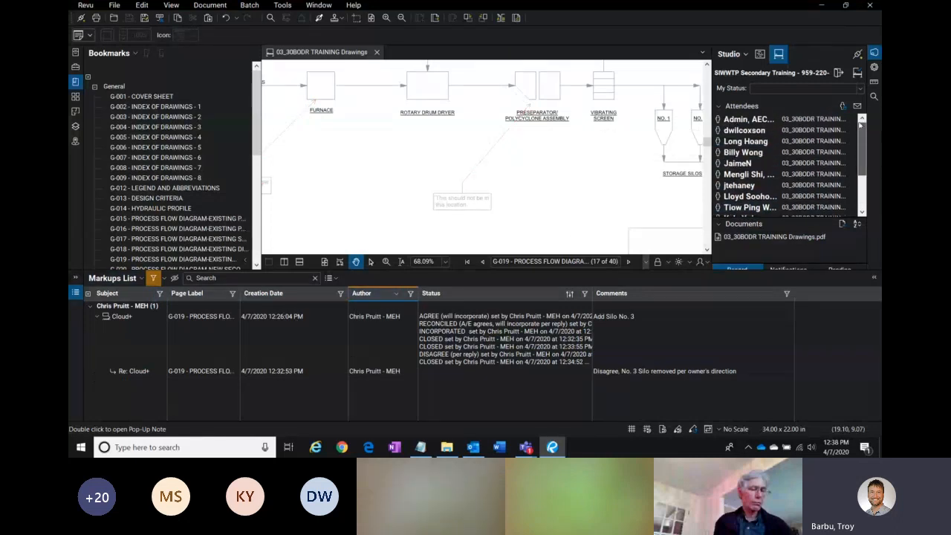
right_click(726, 121)
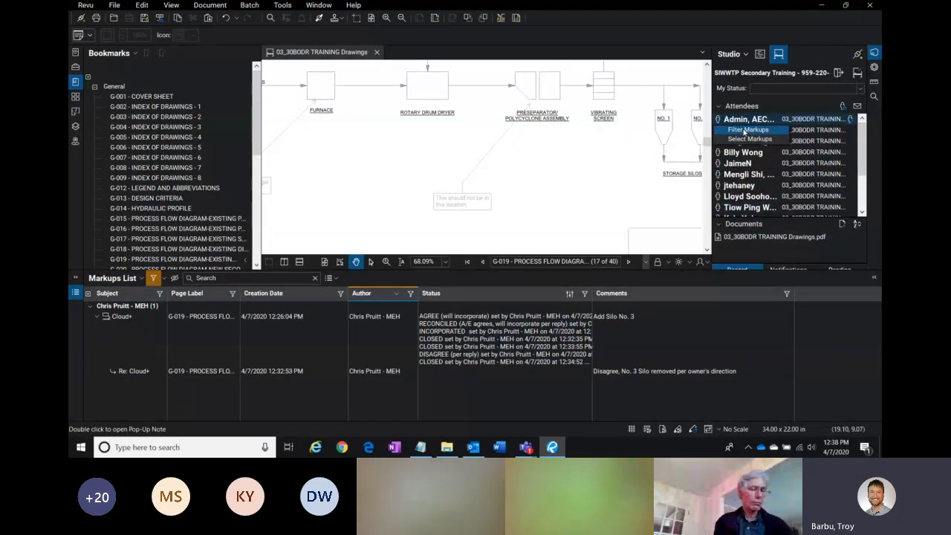
click(746, 130)
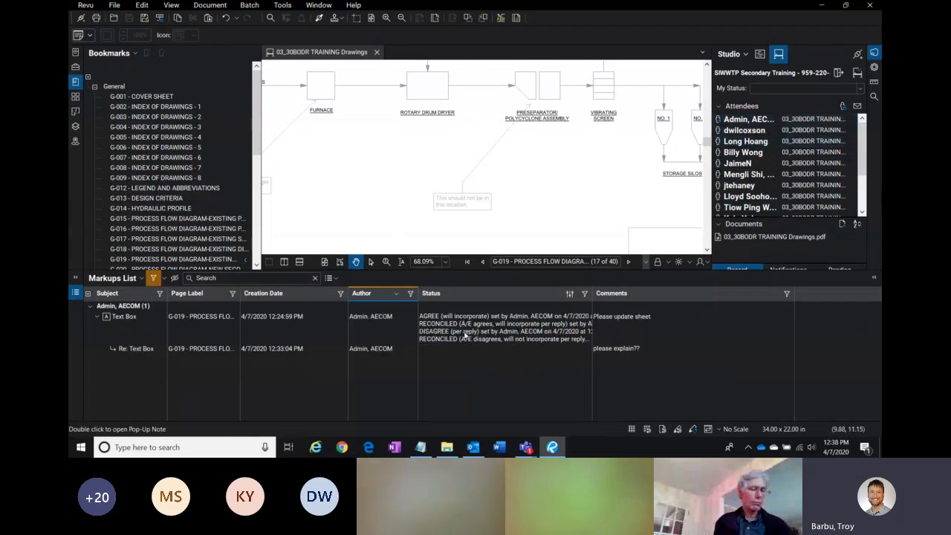
Step: Select the reply and its parent 'Please update sheet' text box in the Markups List to open the parent's pop-up note
click(465, 336)
click(458, 351)
click(458, 351)
click(702, 356)
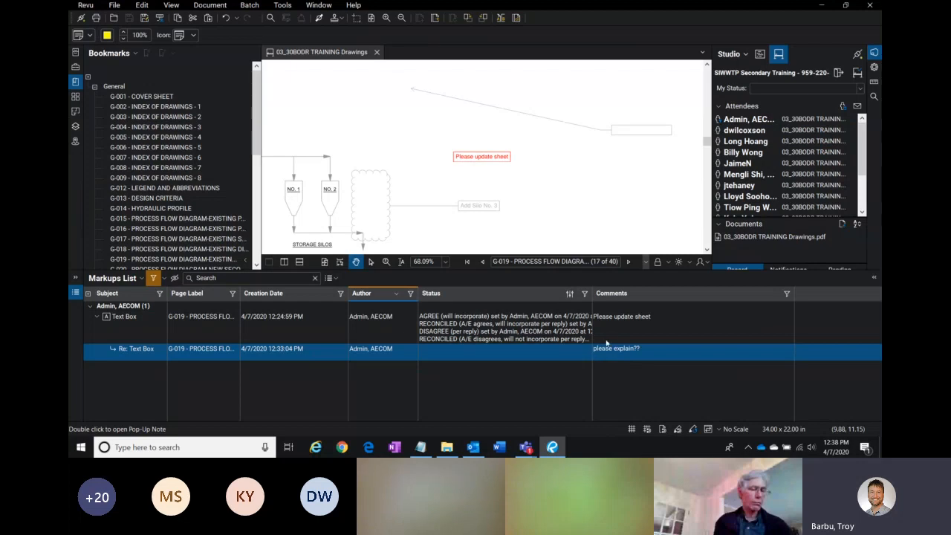
click(627, 331)
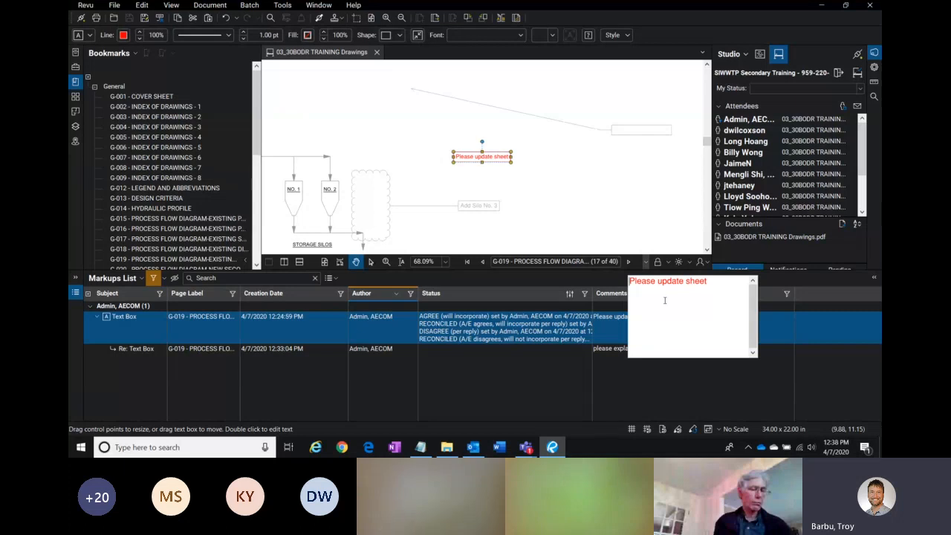
click(497, 165)
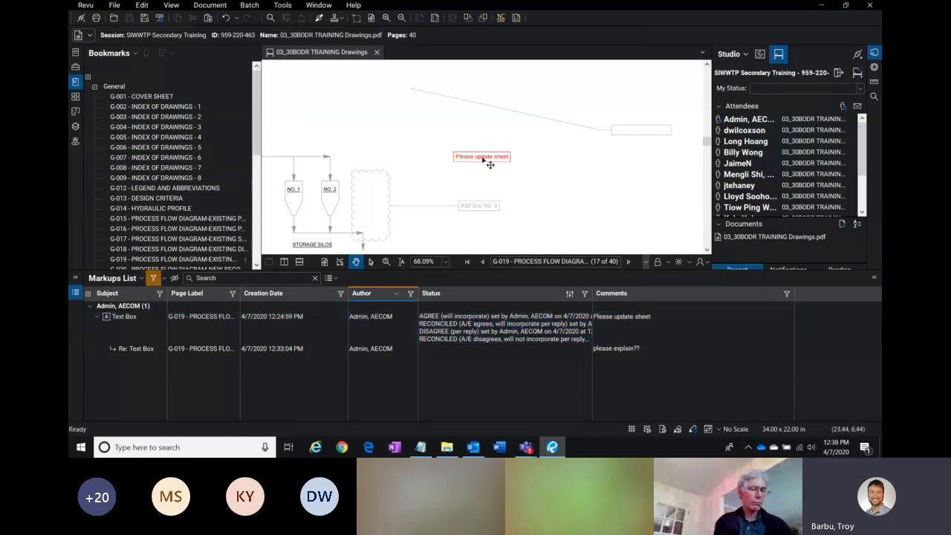
Step: Set the status of the 'Please update sheet' text box markup to Closed
click(491, 165)
click(425, 210)
scroll(431, 211, down, 1)
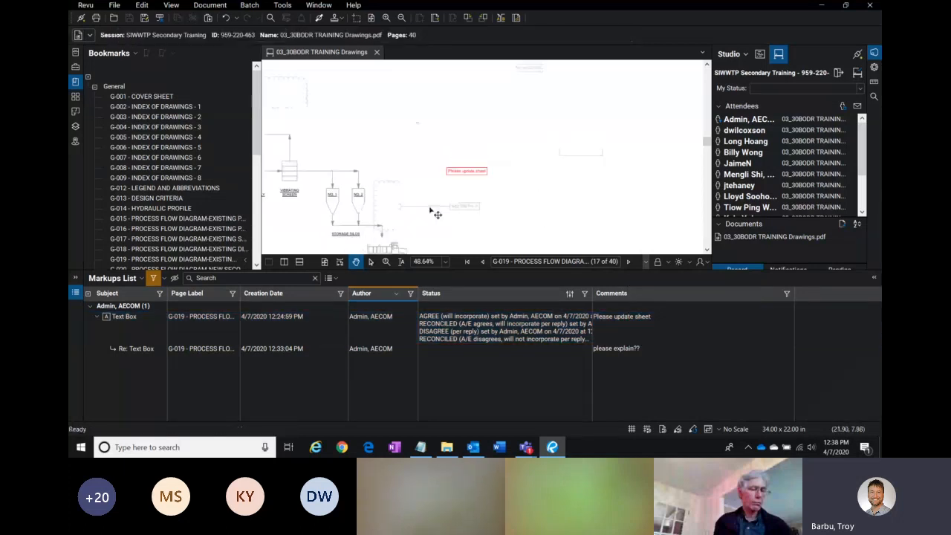
scroll(432, 212, down, 2)
drag(495, 205, 563, 142)
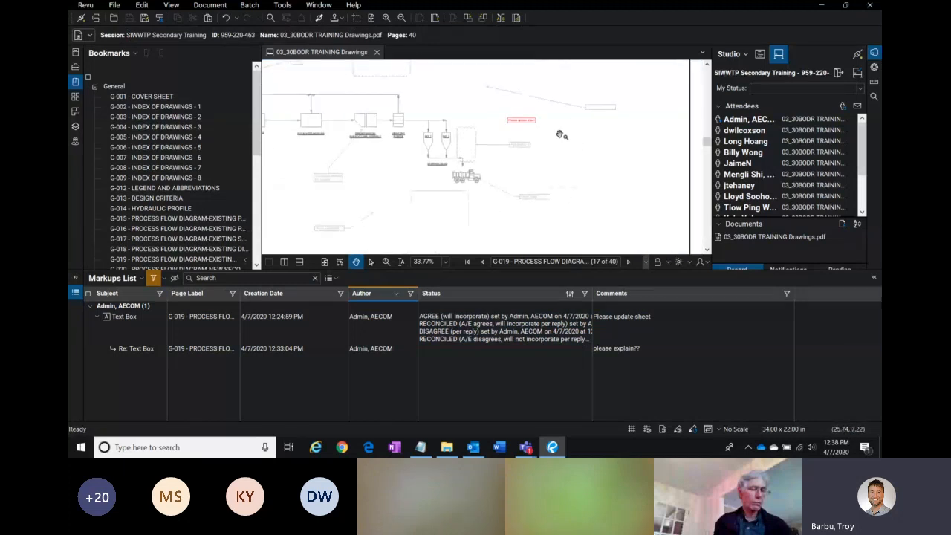
click(531, 122)
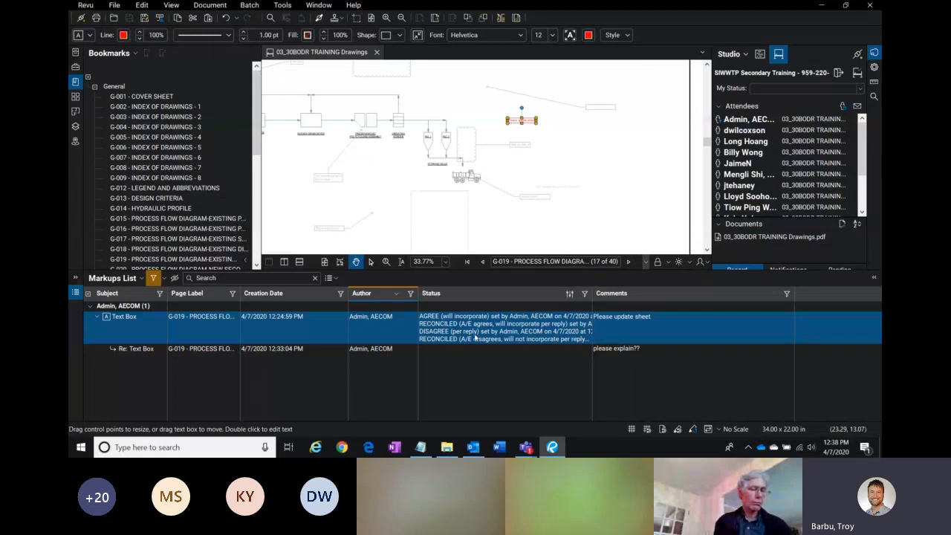
click(475, 338)
click(461, 429)
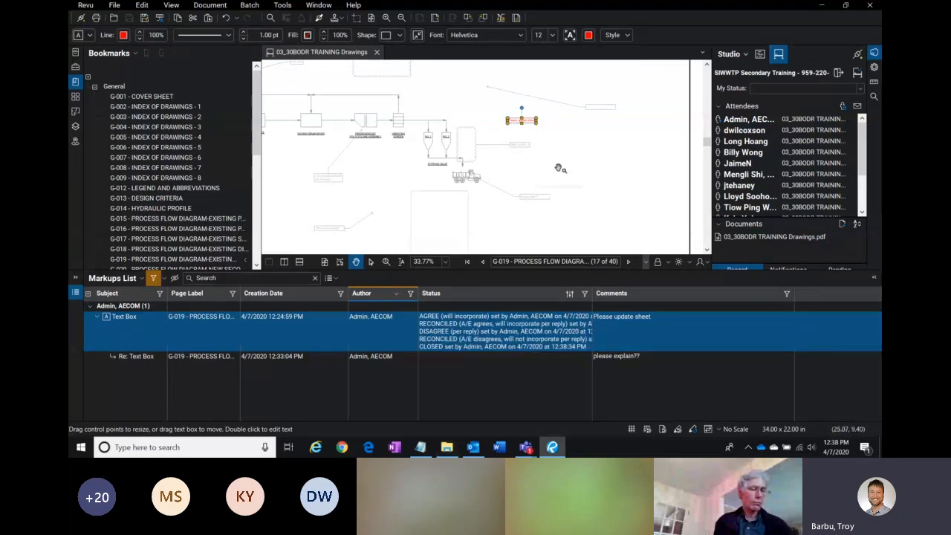
click(592, 157)
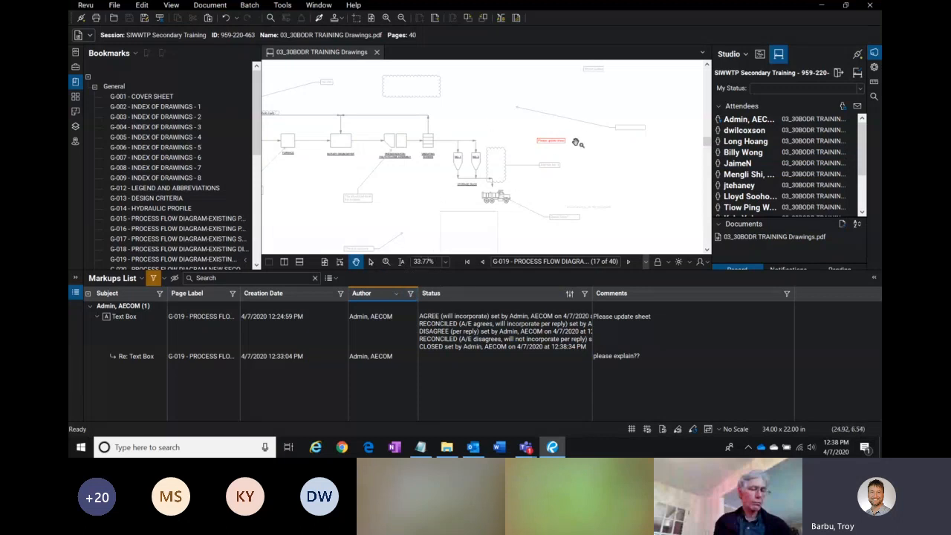
scroll(586, 144, up, 3)
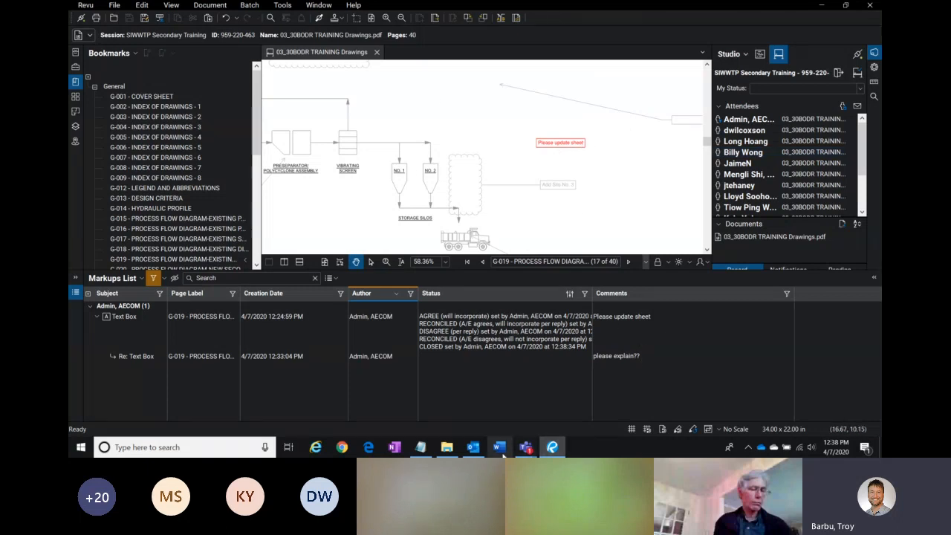
Step: Bring up the Teams meeting window, review the meeting chat, and minimize it again
mouse_move(526, 446)
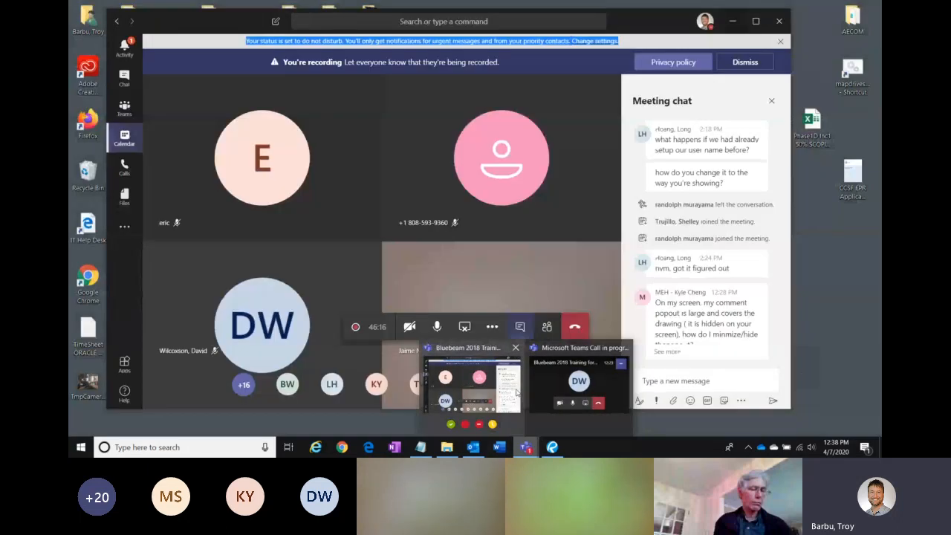
click(521, 399)
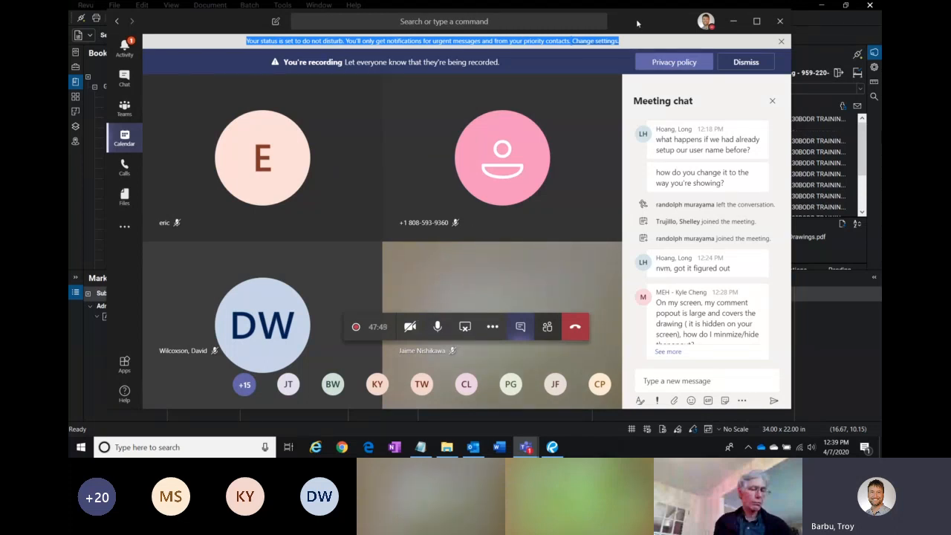
drag(637, 24, 623, 22)
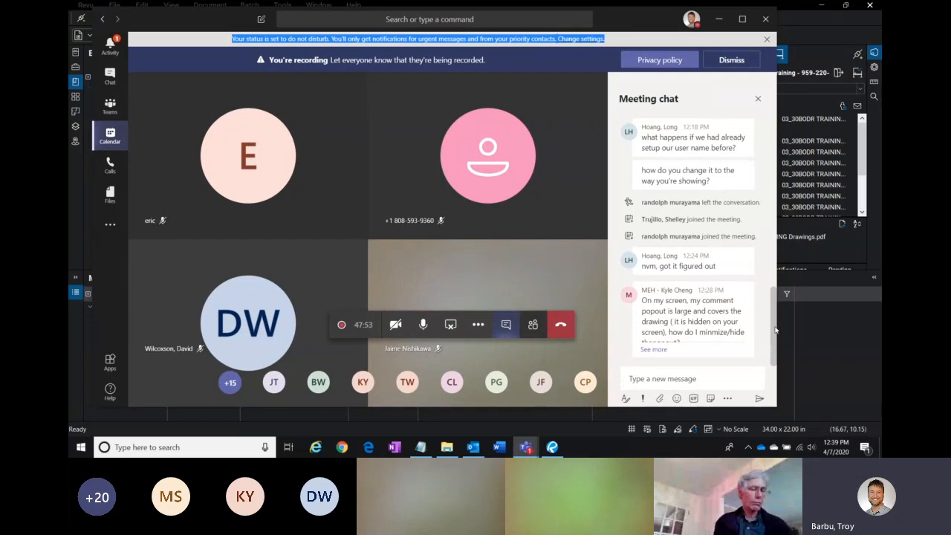
scroll(774, 325, up, 3)
scroll(773, 334, down, 3)
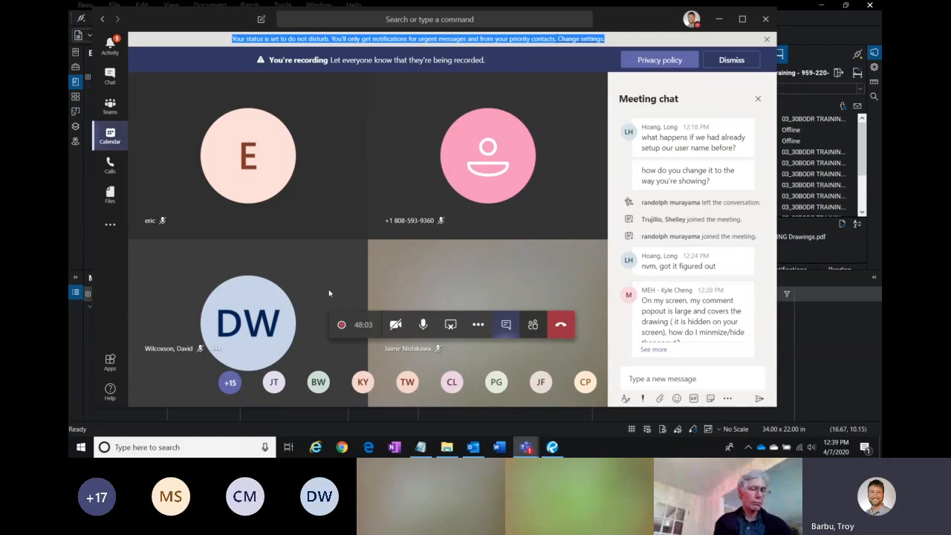
key(XF86AudioRaiseVolume)
key(XF86AudioRaiseVolume)
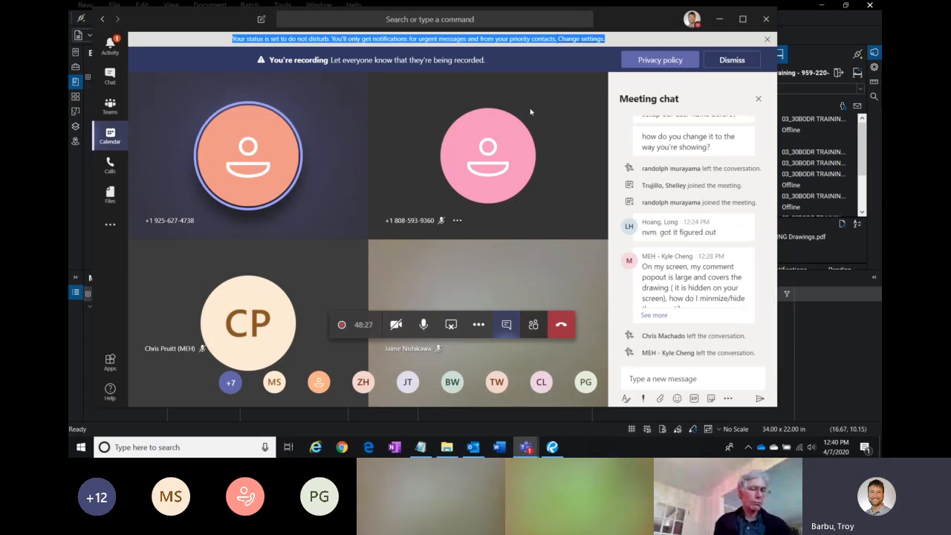
drag(626, 23, 657, 27)
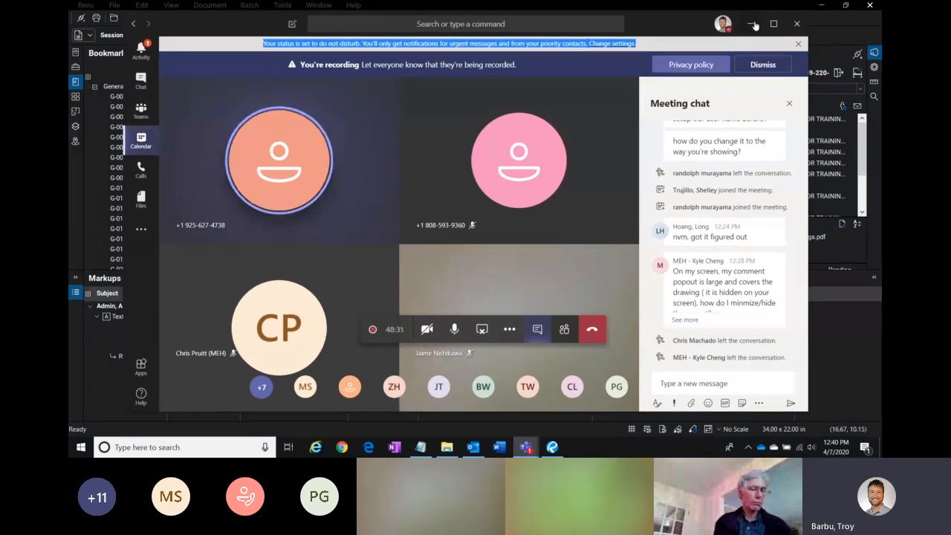
click(755, 25)
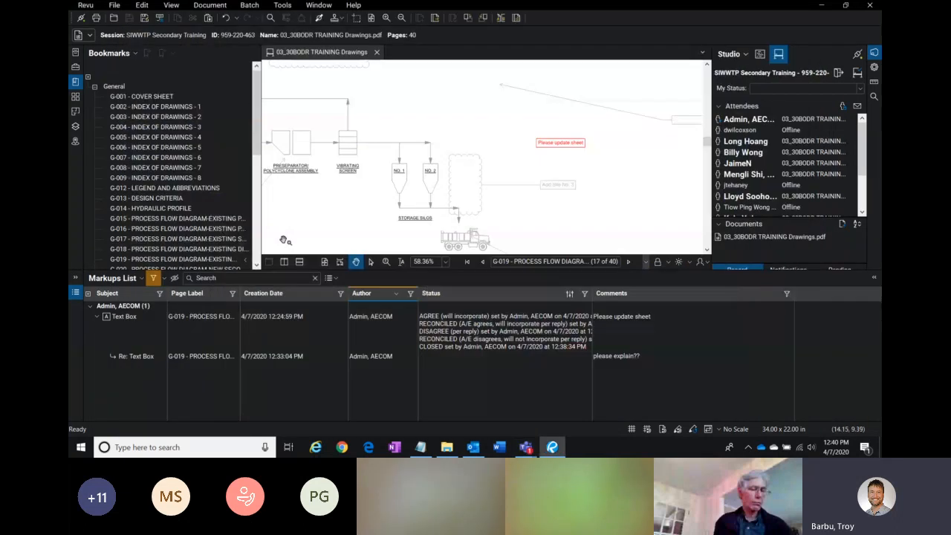
Step: Place a new text box markup from the SIWWTP Tools in the Tool Chest above the process flow diagram
drag(480, 120, 513, 170)
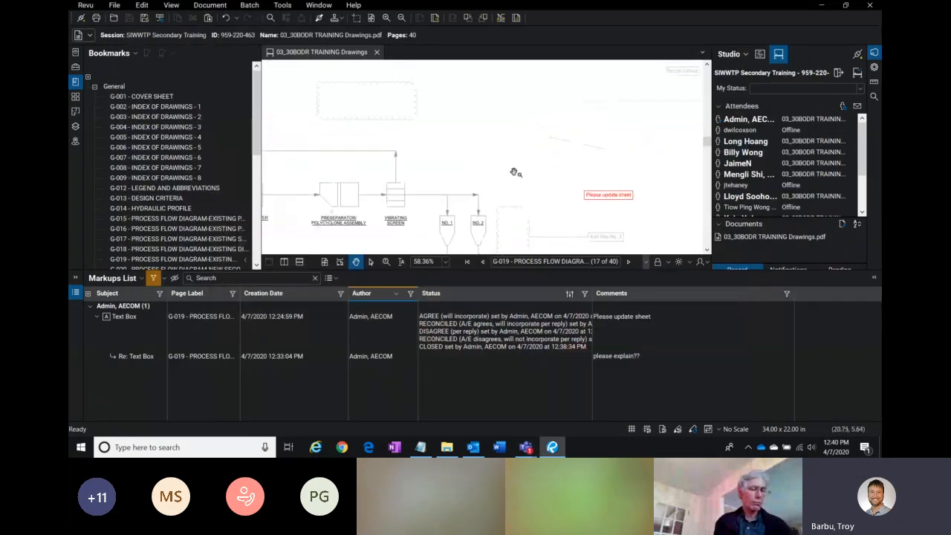
click(75, 68)
click(94, 99)
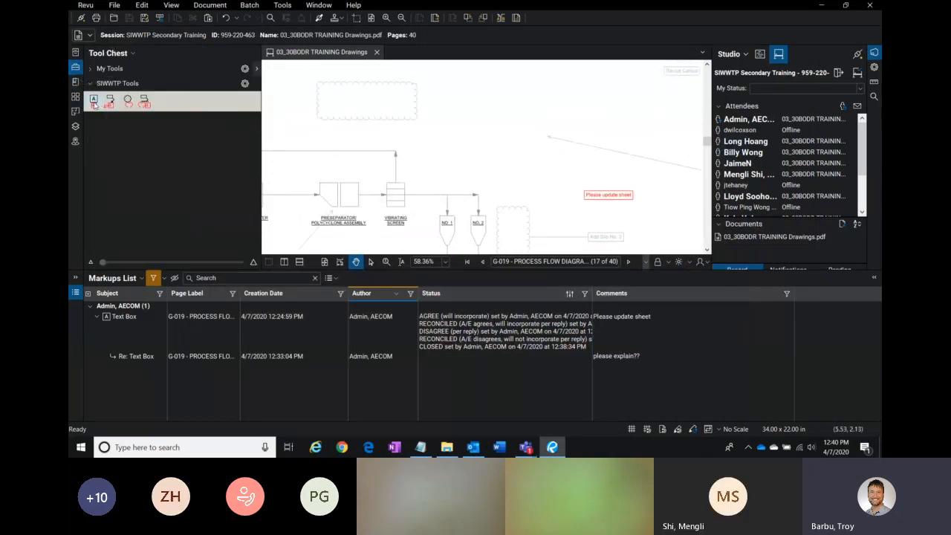
drag(531, 84, 629, 110)
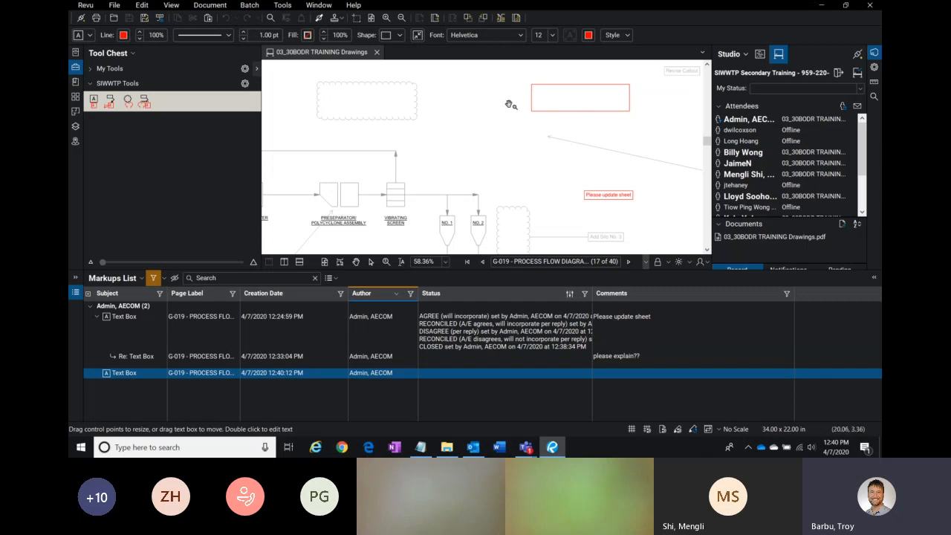
click(582, 128)
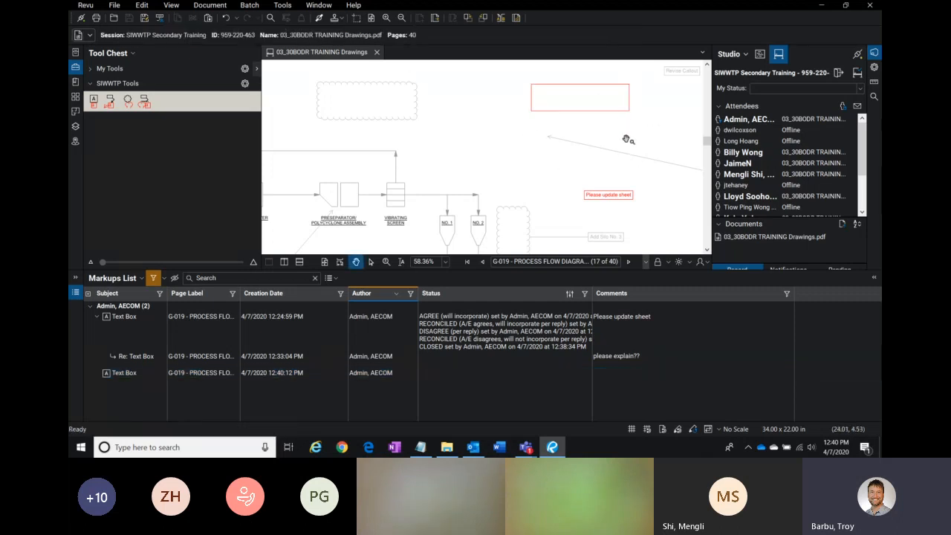
Step: Launch Snipping Tool, capture a snip of the Markups List Status column, and copy it
click(80, 447)
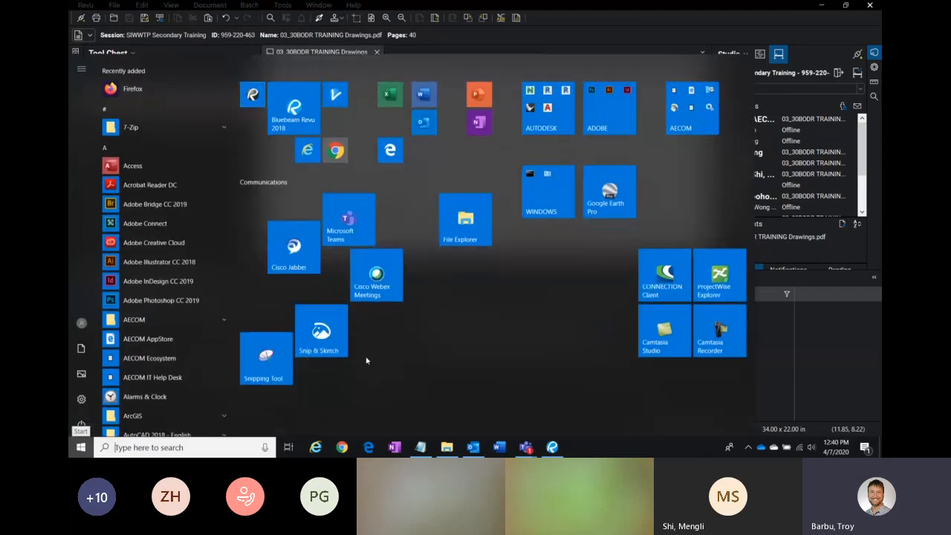
click(266, 355)
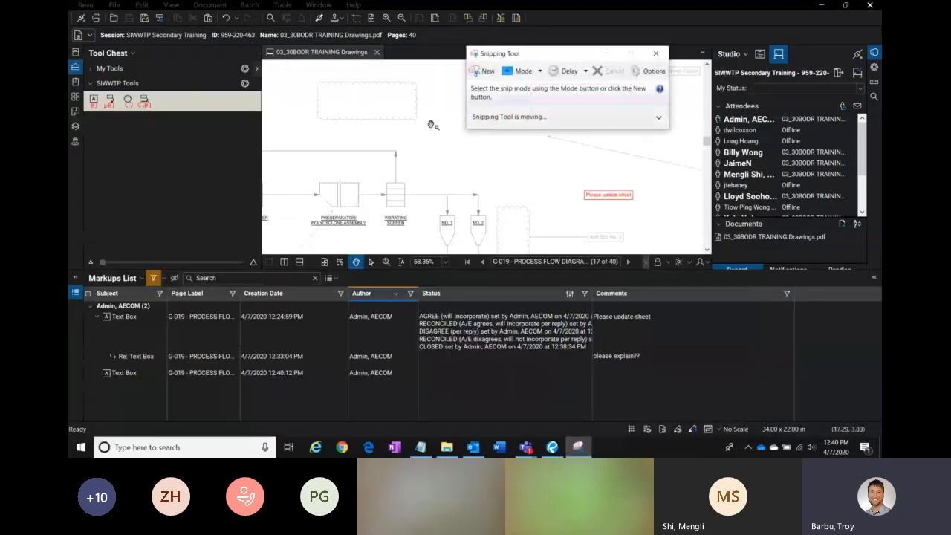
click(477, 72)
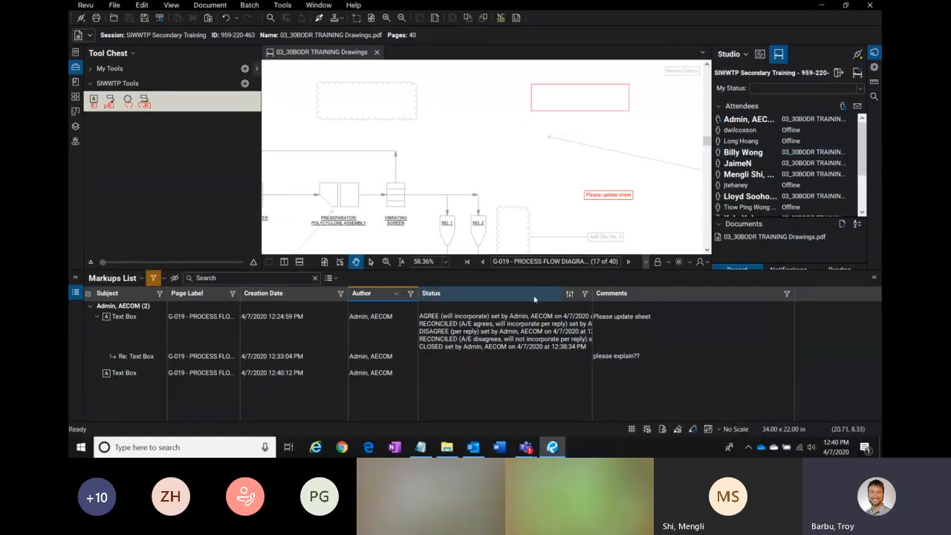
drag(420, 239, 638, 348)
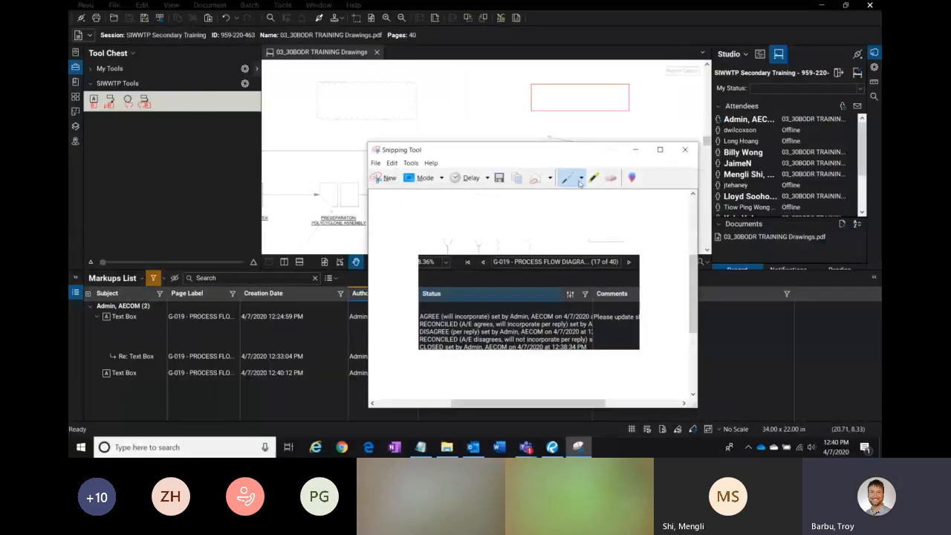
click(518, 180)
click(475, 108)
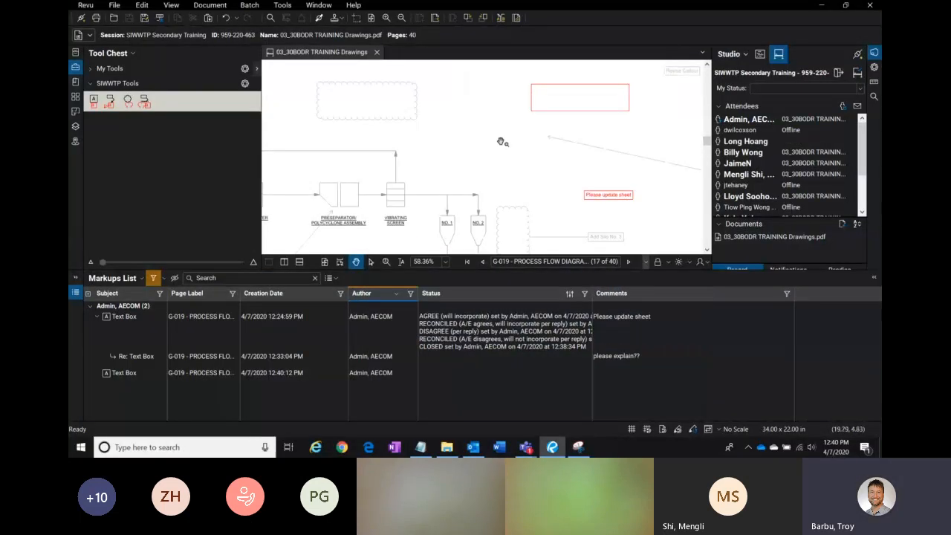
Step: Paste the copied snip onto the drawing as an image, resize it, and delete it
key(ctrl+v)
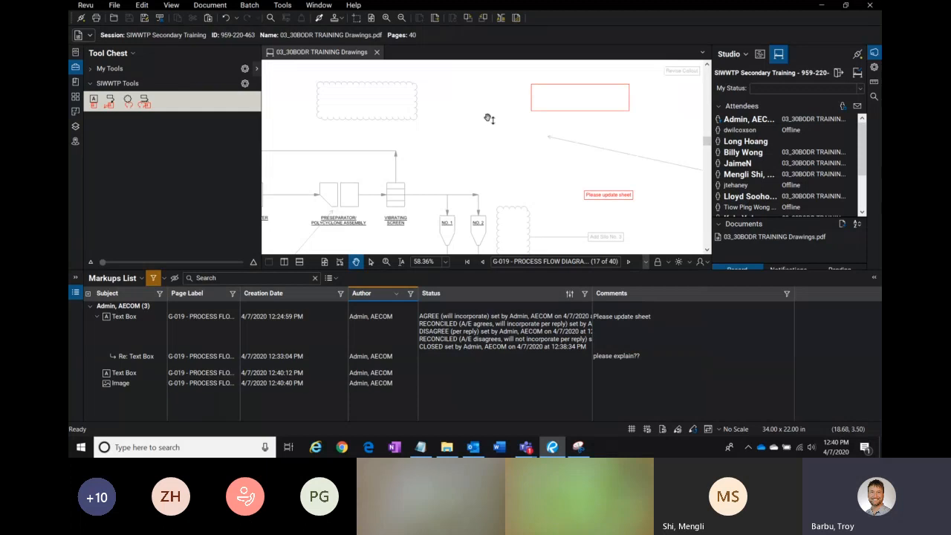
drag(487, 151, 468, 170)
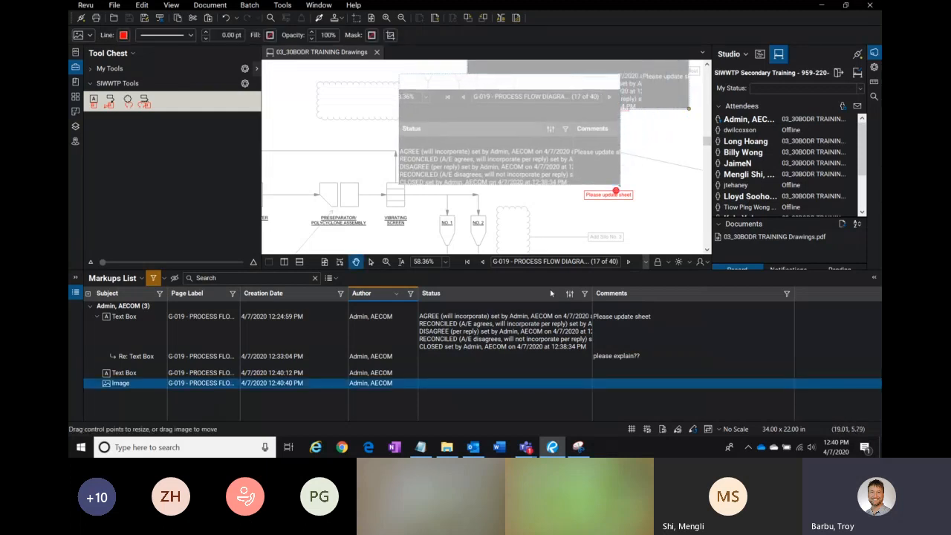
drag(622, 79, 537, 116)
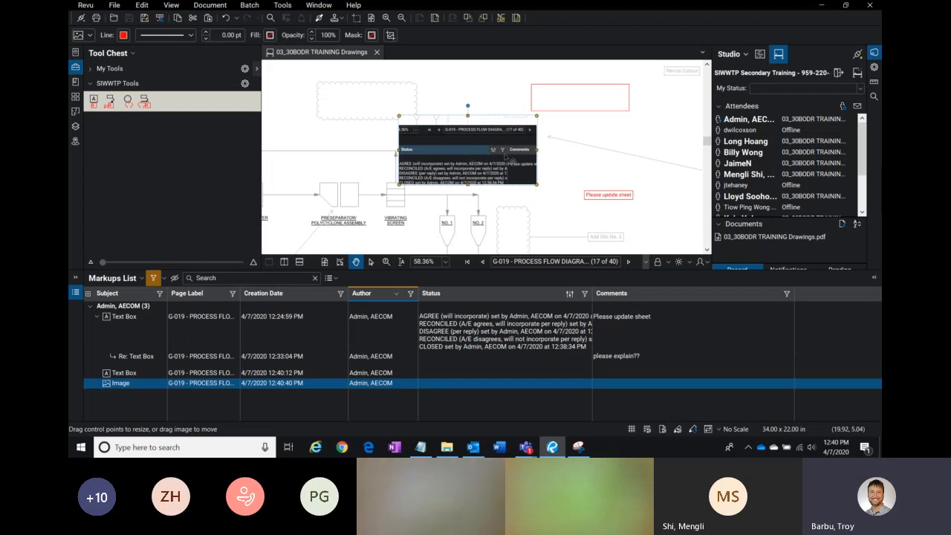
key(Delete)
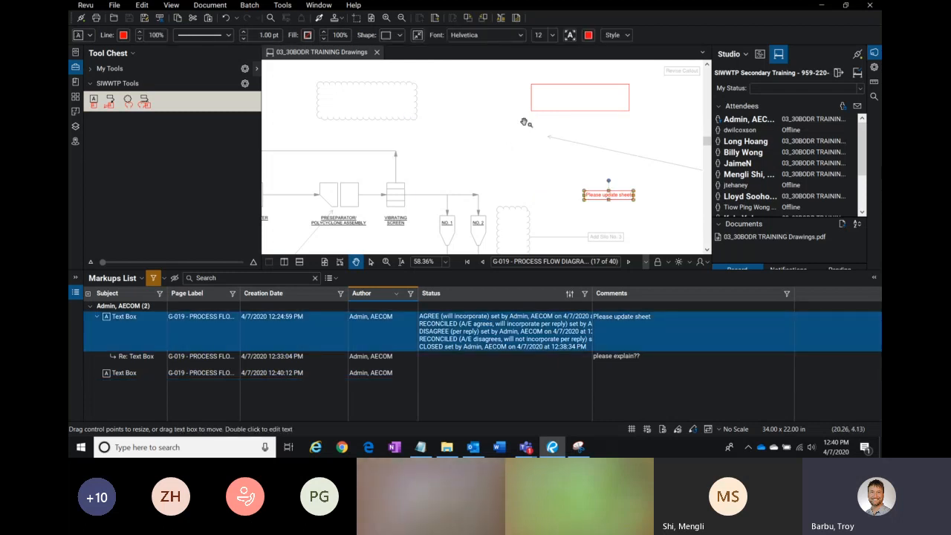
Step: Select the new text box and expand My Tools in the Tool Chest
click(571, 104)
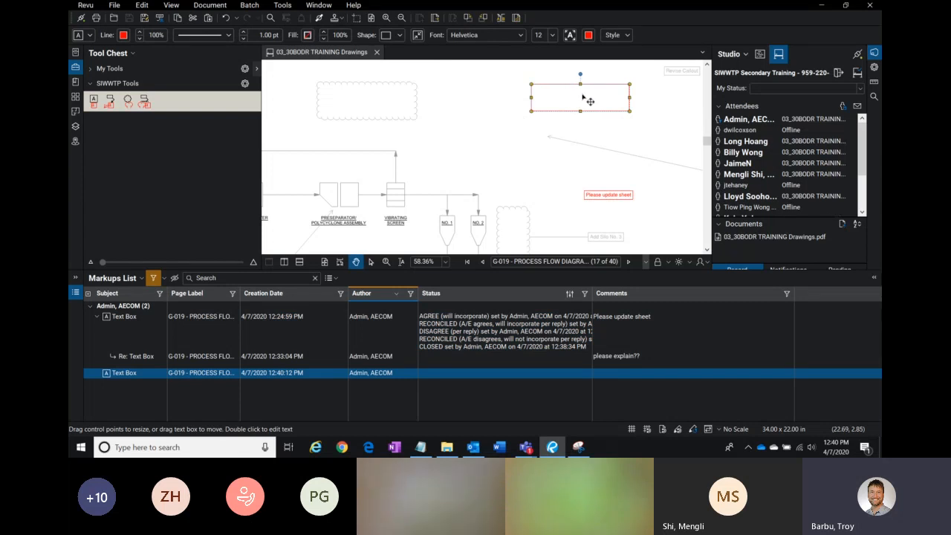
click(93, 69)
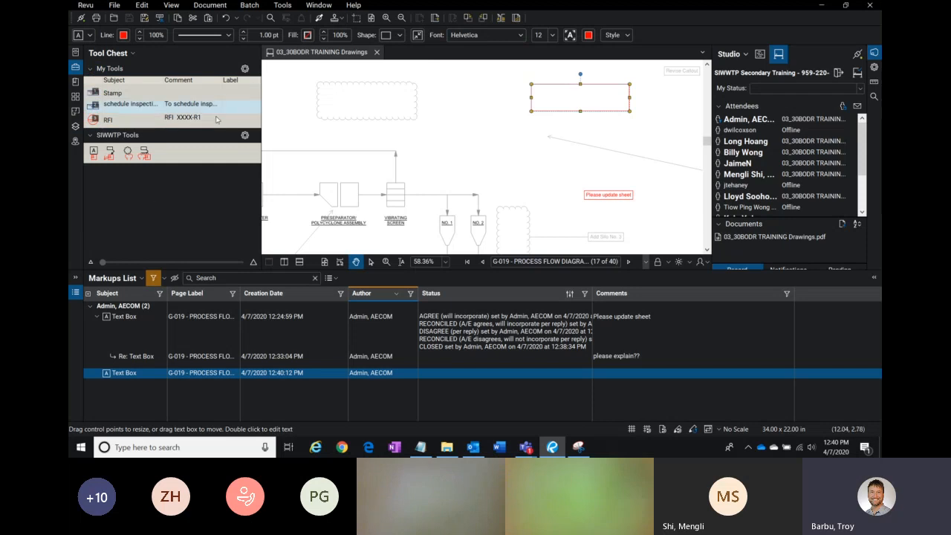
click(501, 451)
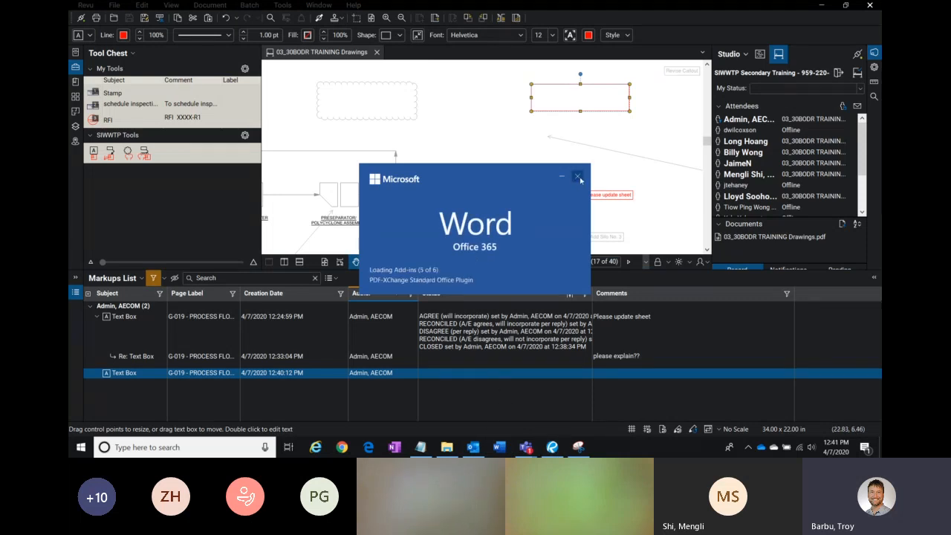
Step: Open a new Chrome tab and search Google for ca building code
click(345, 449)
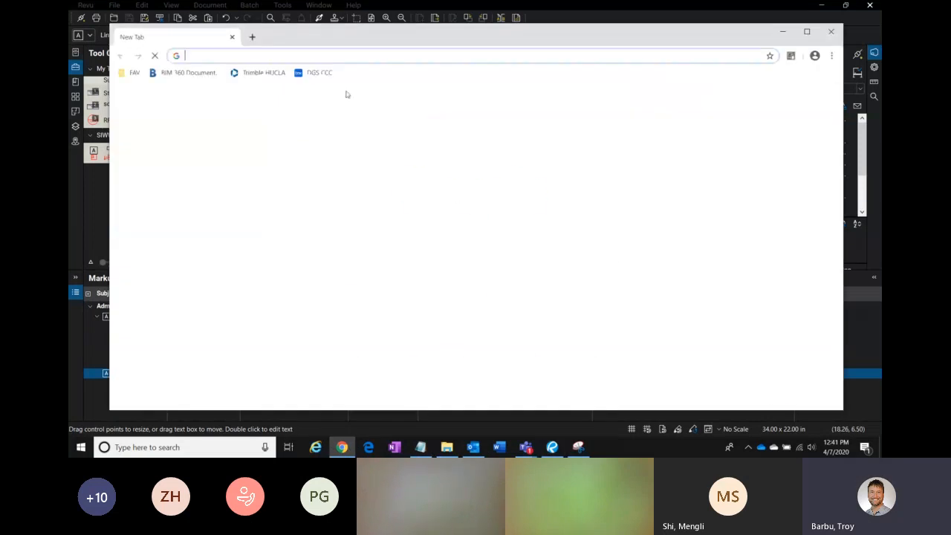
click(394, 248)
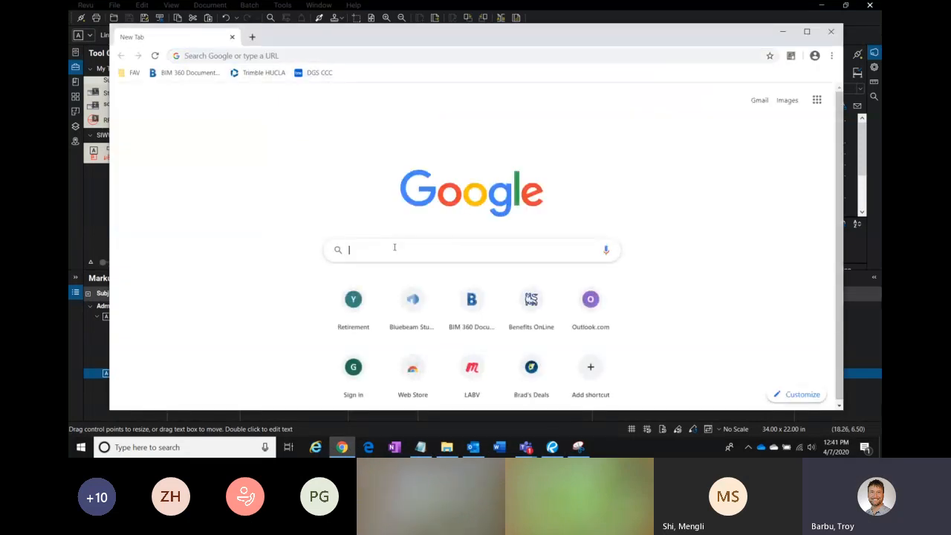
text(ca building)
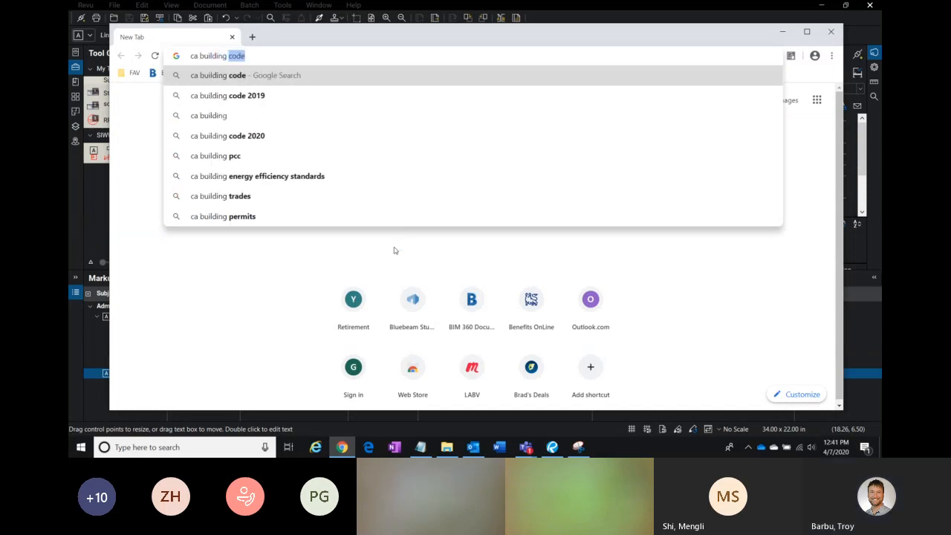
key(Return)
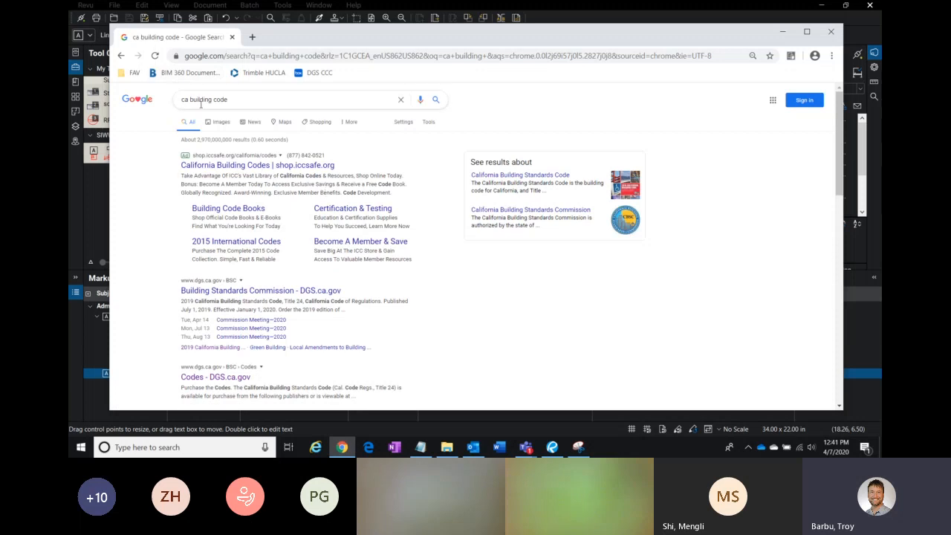
Step: Copy the description text of the first search result and minimize the browser
drag(390, 194, 180, 175)
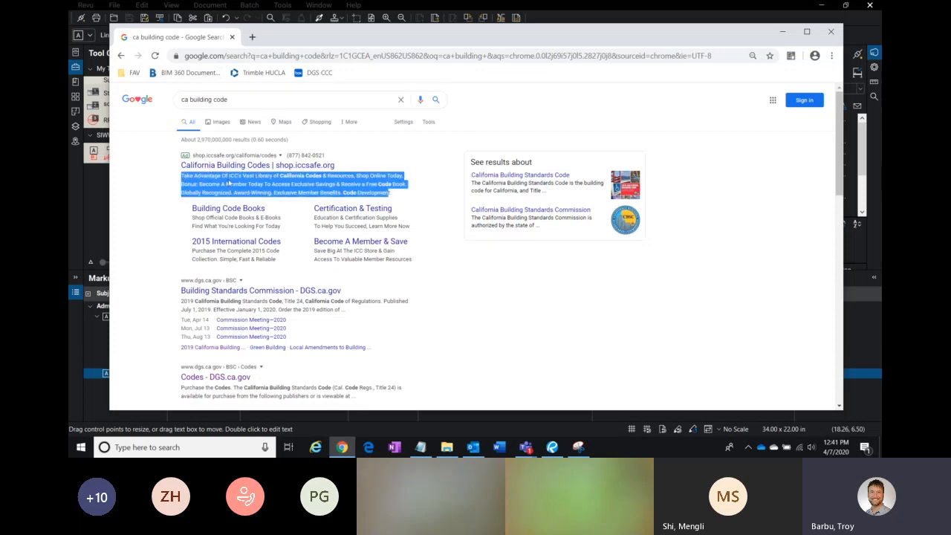
right_click(227, 181)
click(271, 191)
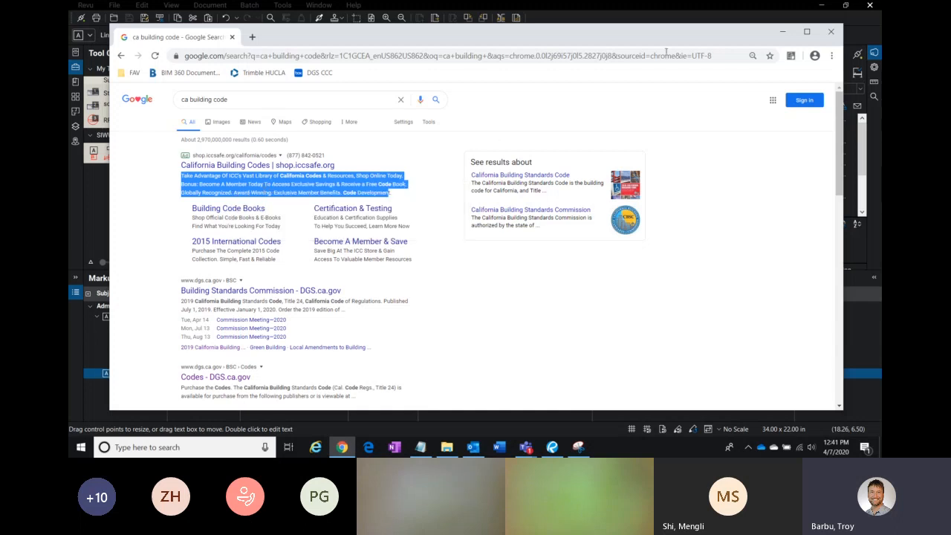
click(782, 31)
Step: Paste the copied text into the new text box markup on the drawing
double_click(553, 96)
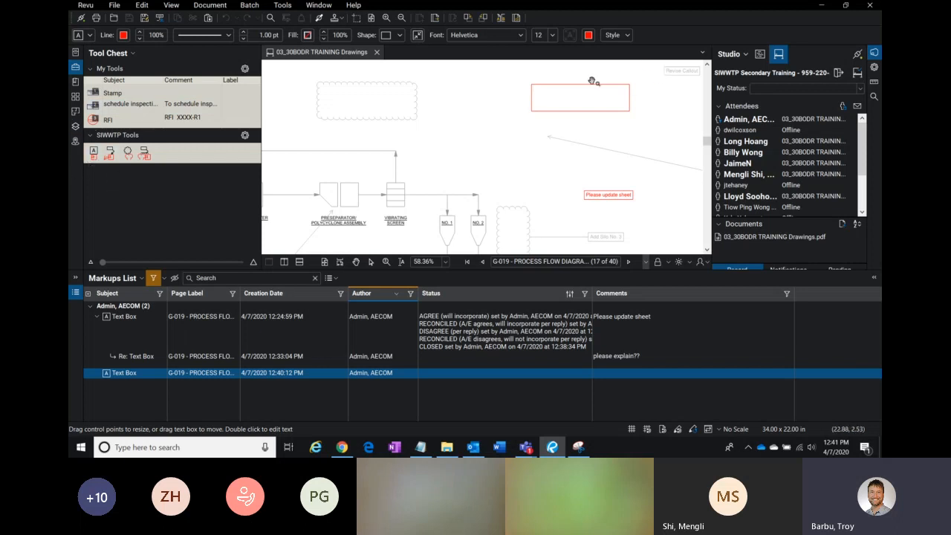
key(ctrl+v)
click(664, 118)
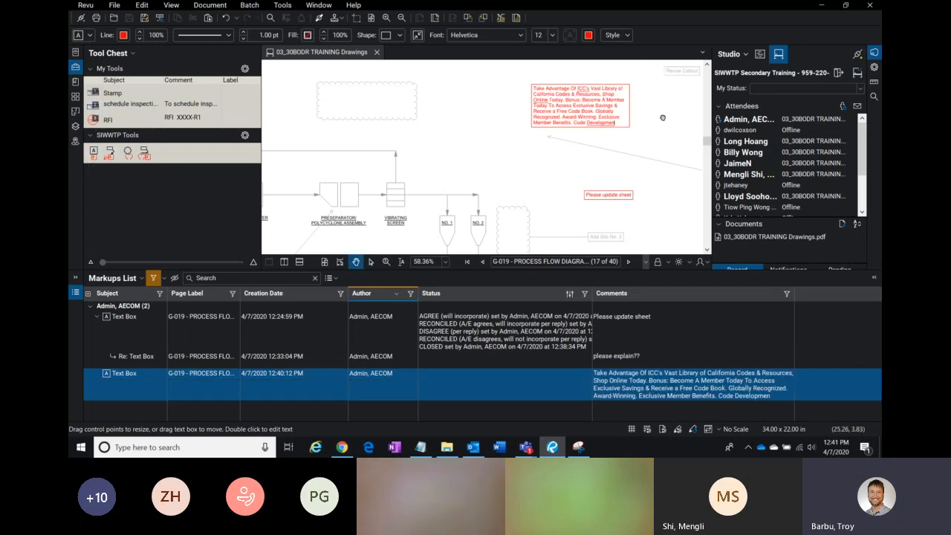
Step: Add the pasted text box to My Tools in the Tool Chest
right_click(574, 100)
click(609, 316)
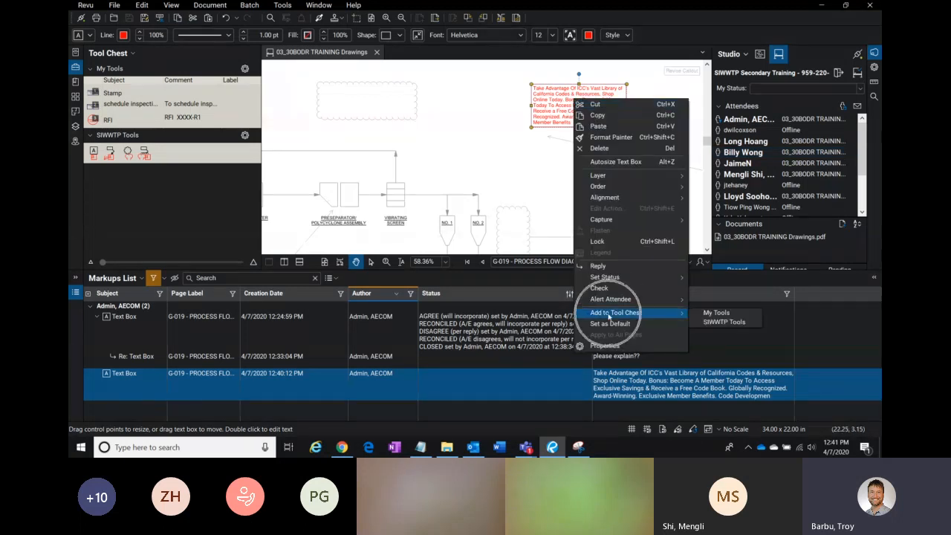
click(716, 313)
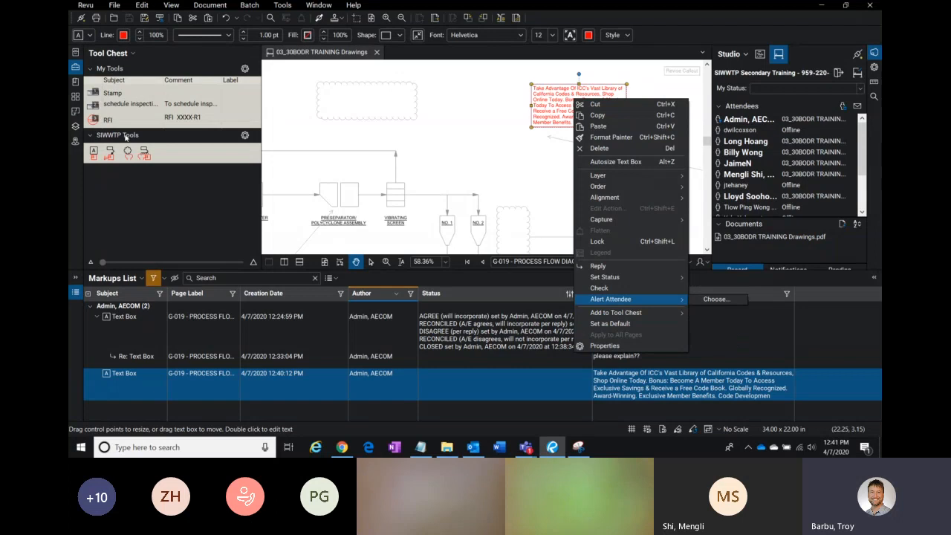
click(115, 70)
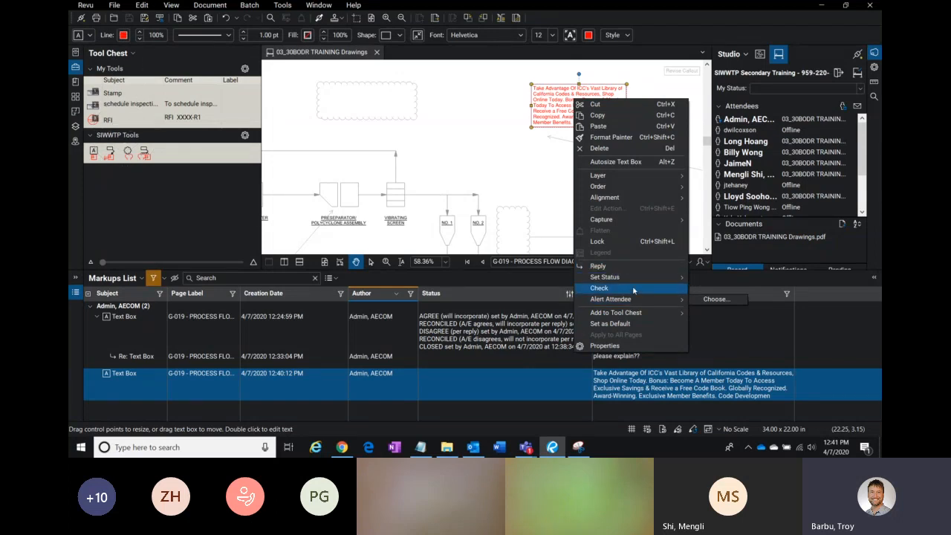
mouse_move(630, 313)
click(717, 313)
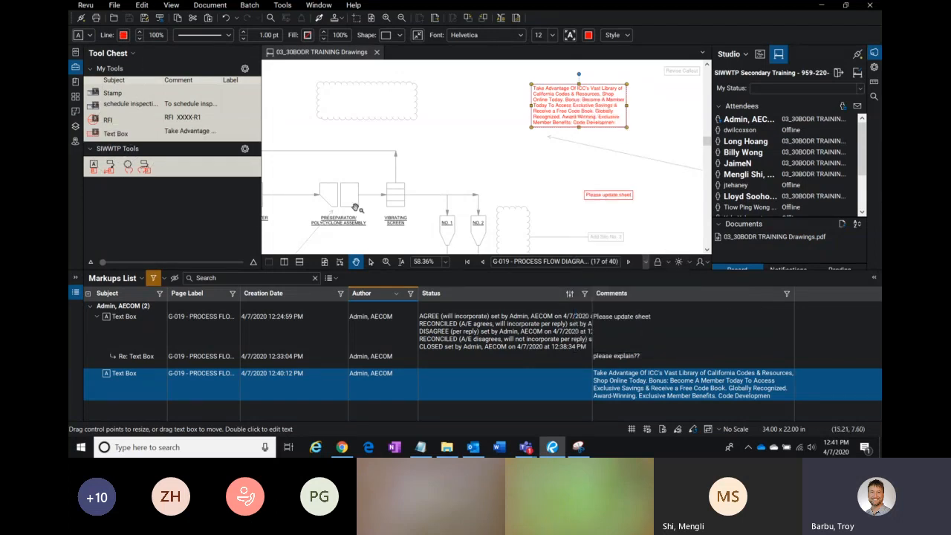
click(115, 134)
click(115, 134)
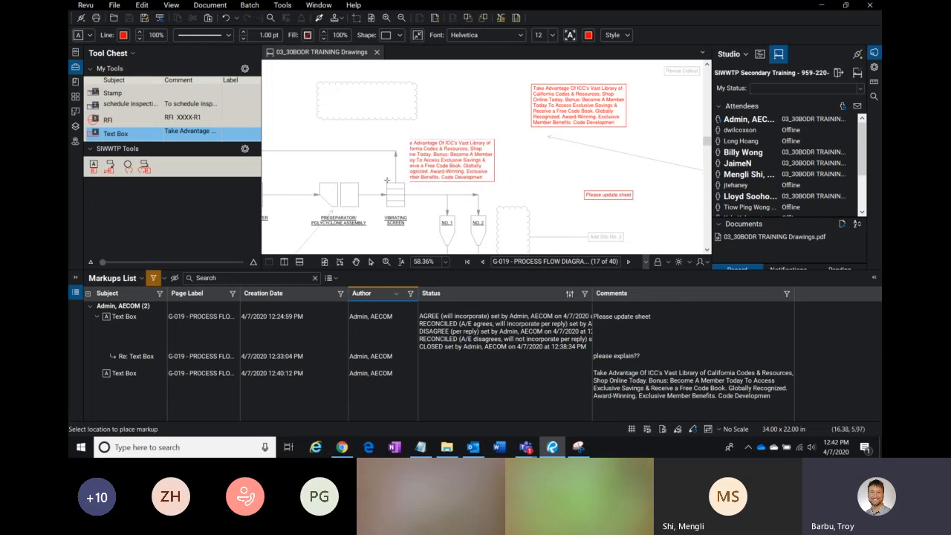
key(Escape)
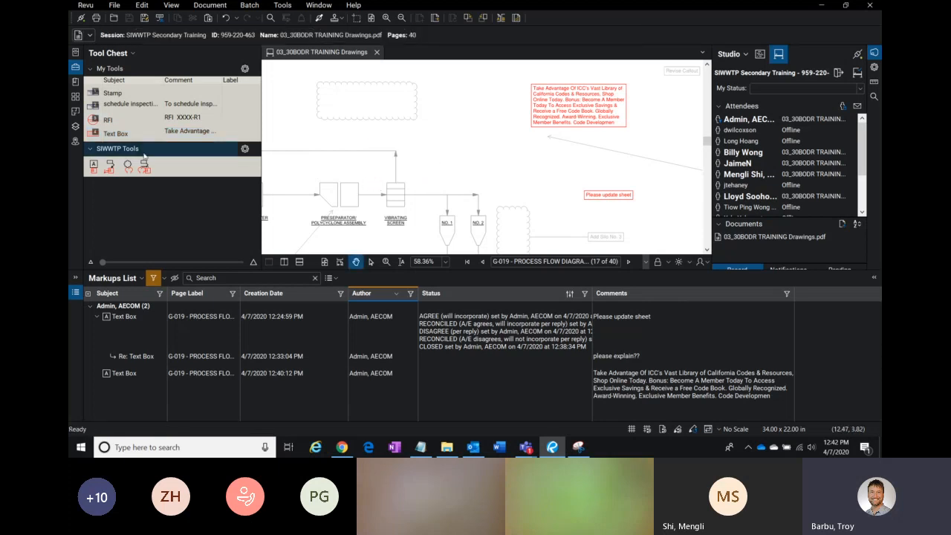
Step: Add the selected text box to My Tools in the Tool Chest again
click(577, 117)
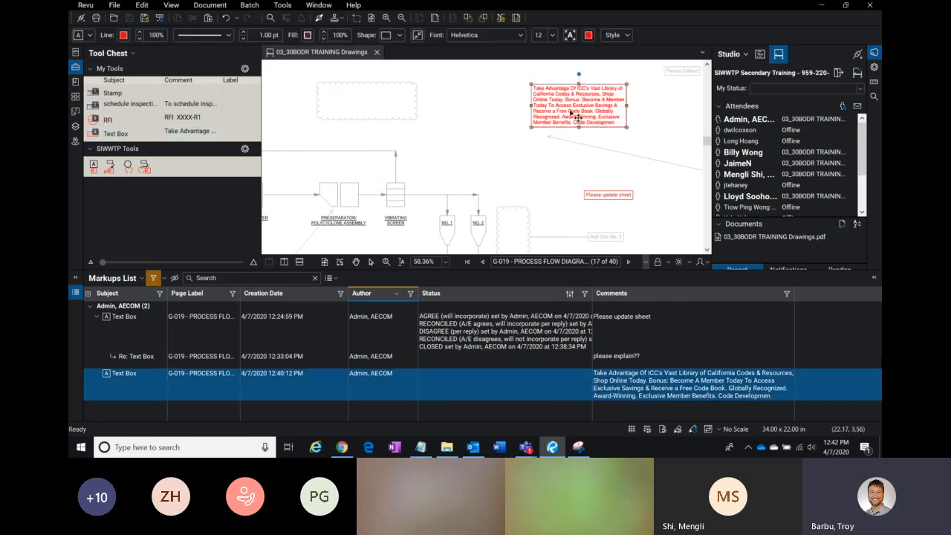
right_click(573, 115)
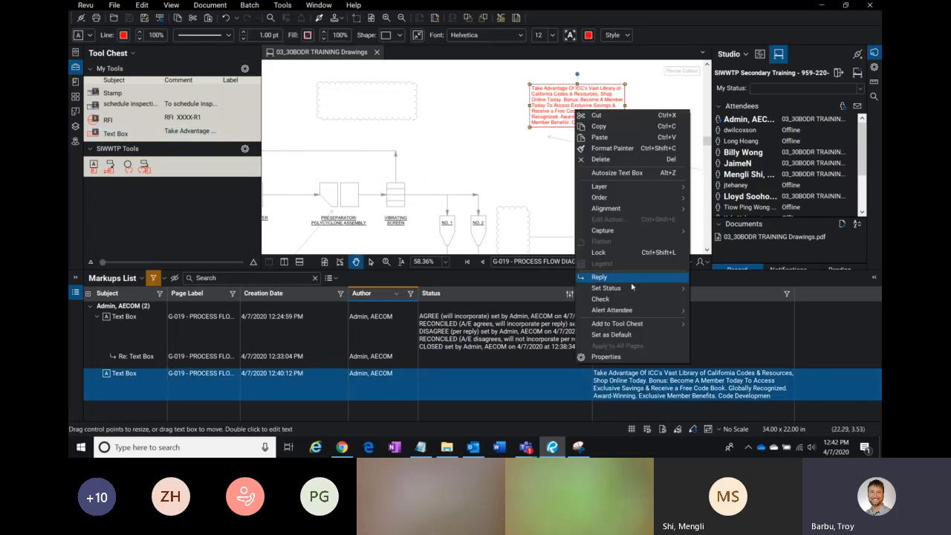
mouse_move(639, 324)
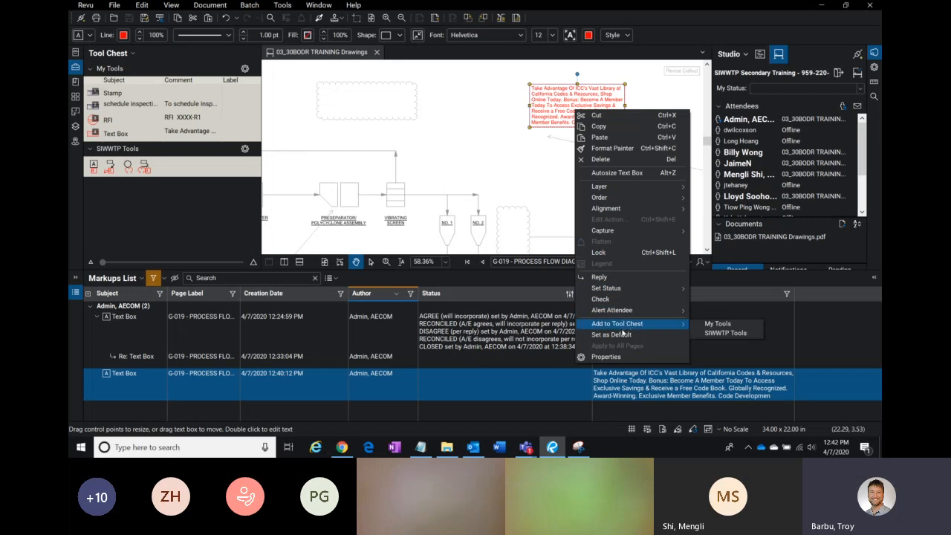
click(745, 325)
click(114, 135)
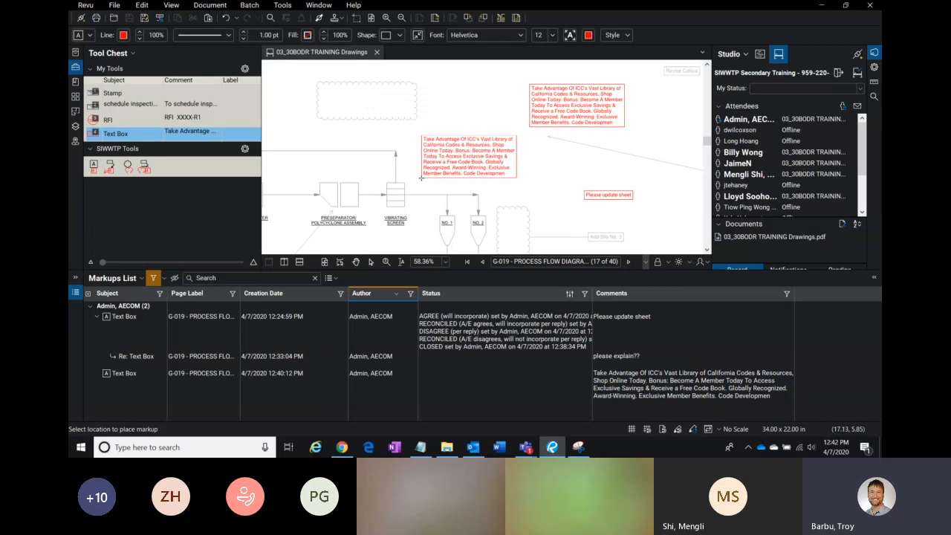
key(Escape)
key(ctrl)
click(111, 135)
key(Escape)
key(ctrl)
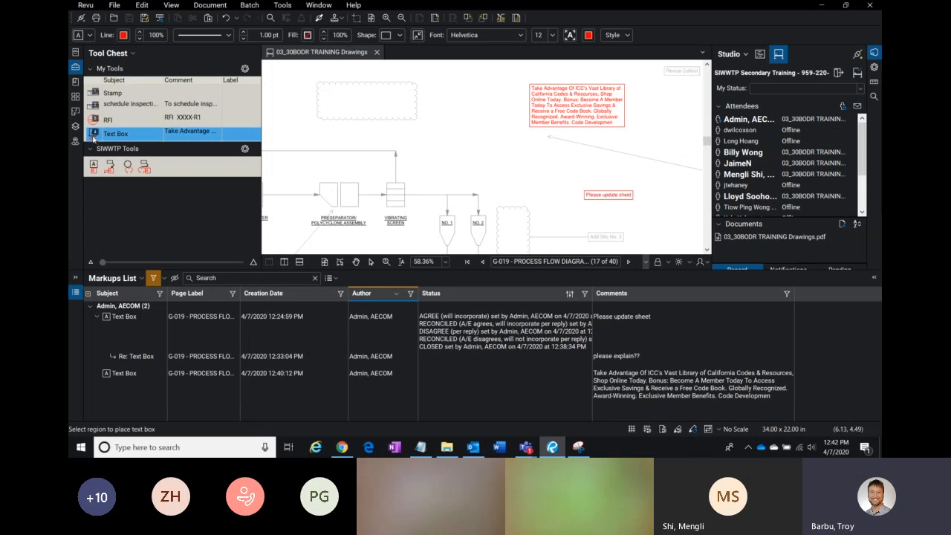
Step: Place a text box from My Tools beside the process flow line, then delete it
double_click(90, 137)
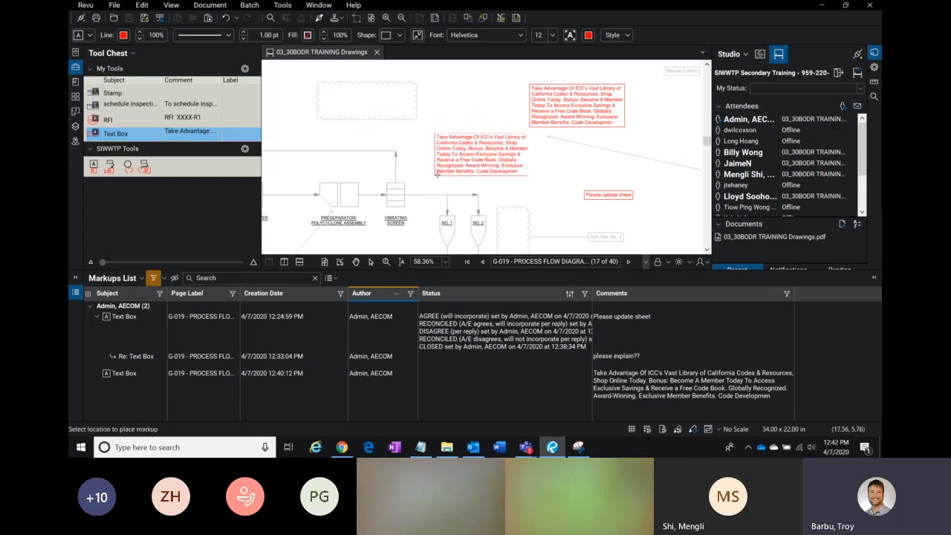
click(421, 166)
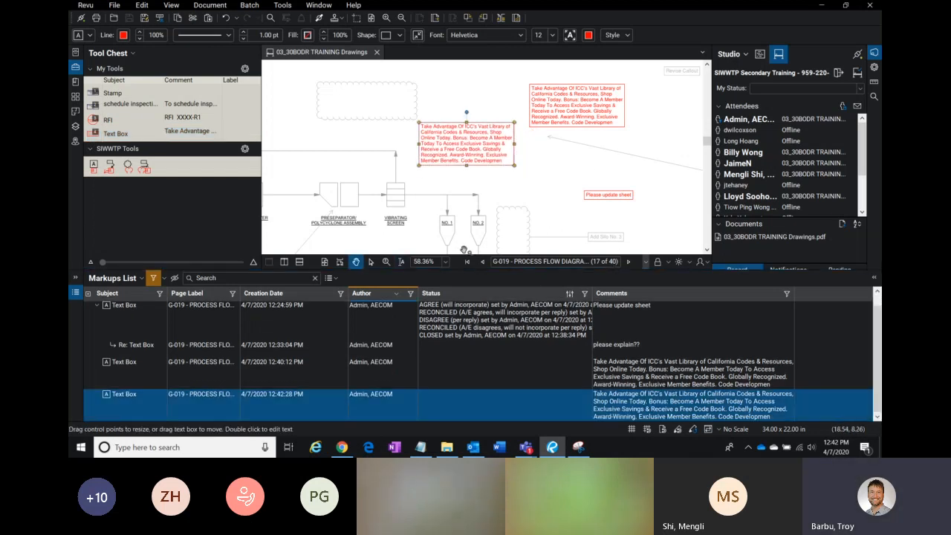
key(Delete)
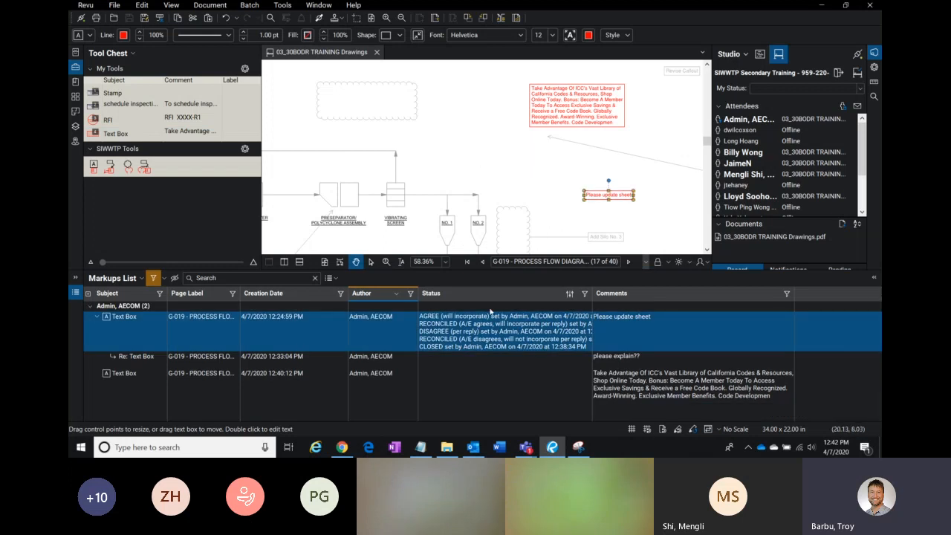
Step: Switch to the Teams meeting window and minimize it again
click(526, 448)
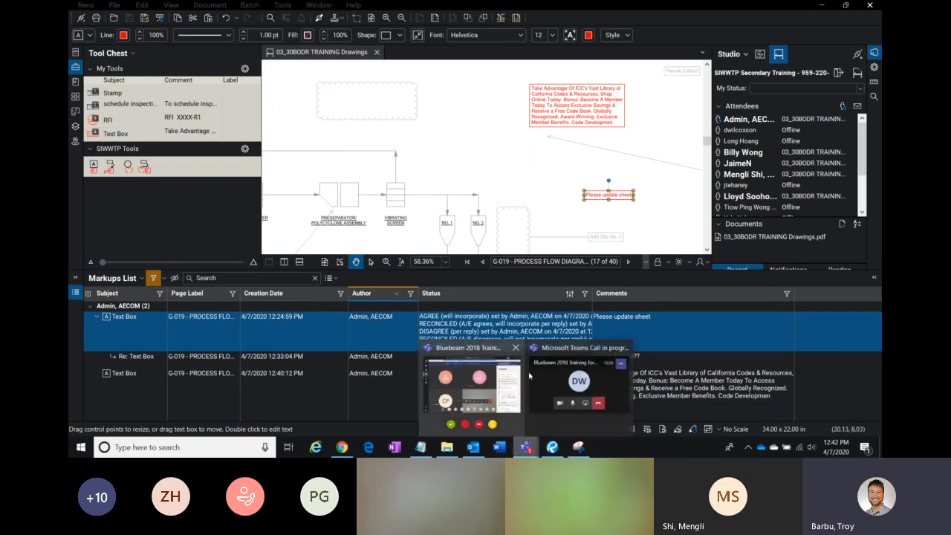
click(491, 383)
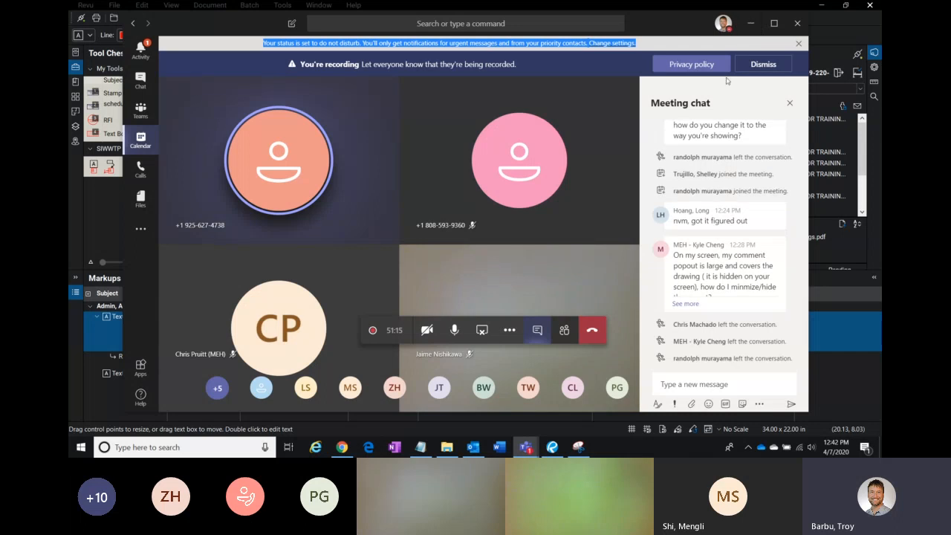
click(753, 26)
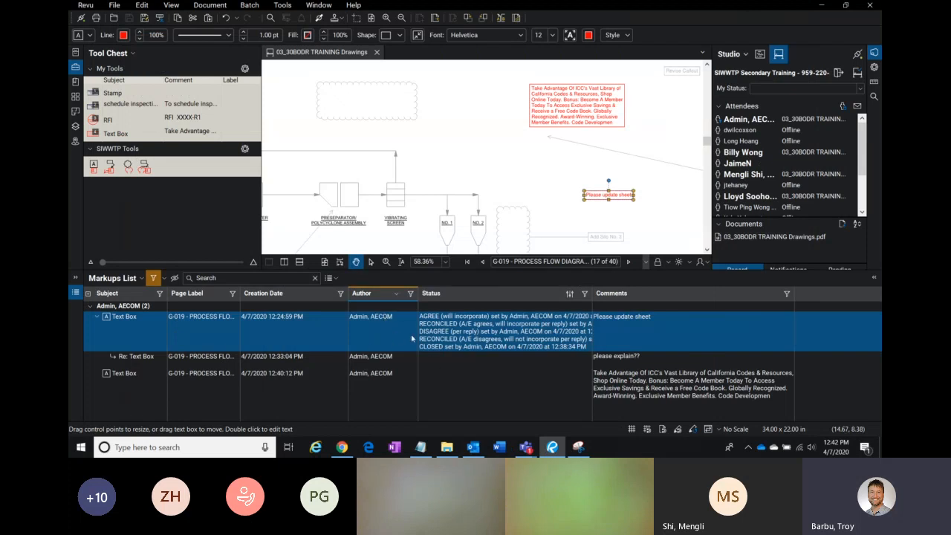
Step: Widen the Author column in the Markups List
drag(417, 312, 432, 379)
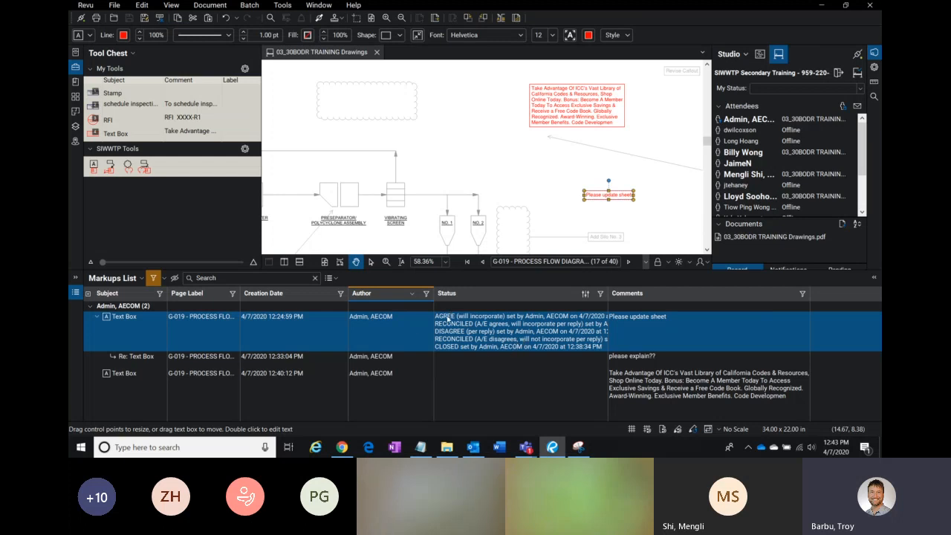
click(442, 350)
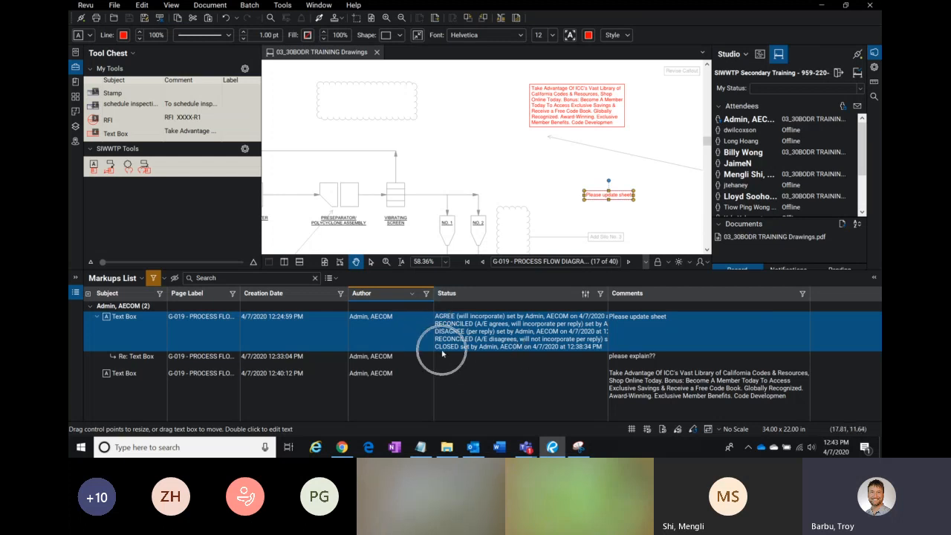
click(381, 321)
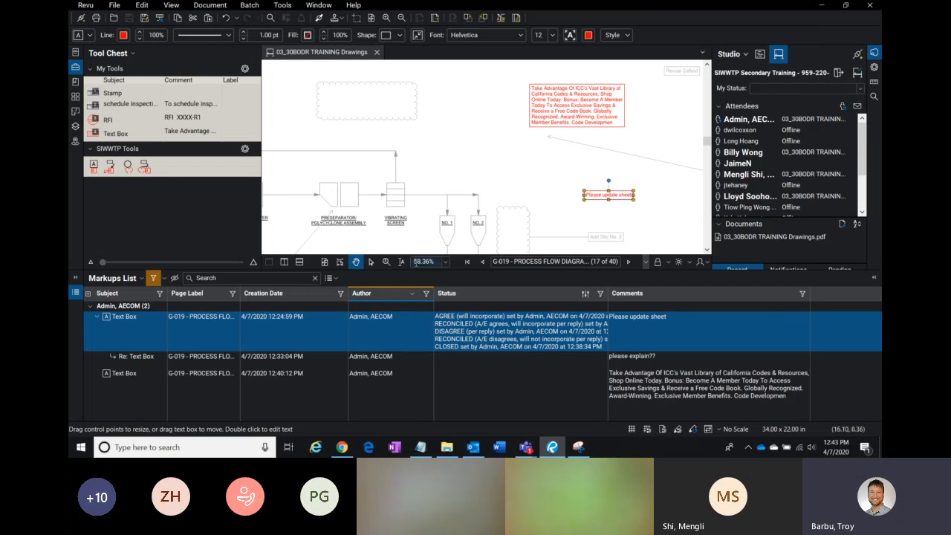
Step: Turn off the Markups List filter and sort the list by Author
click(153, 278)
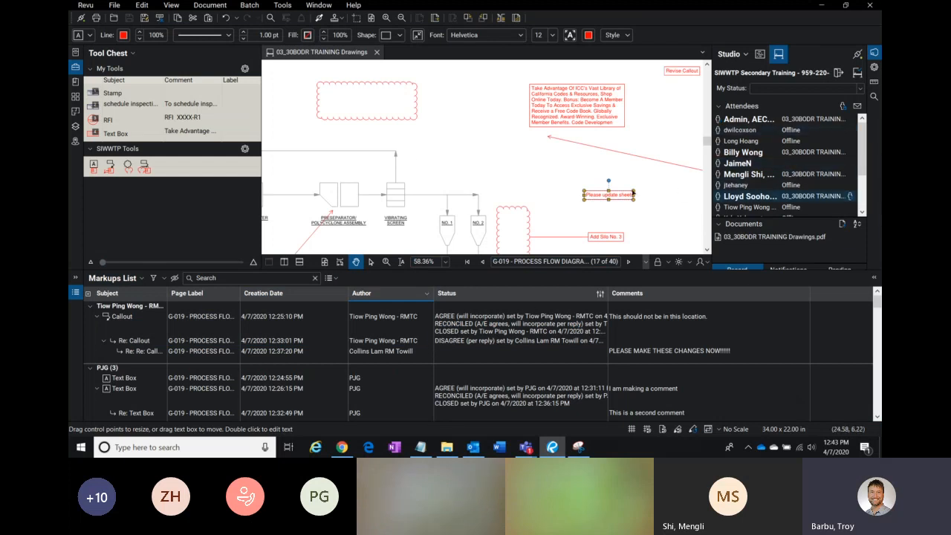
click(376, 299)
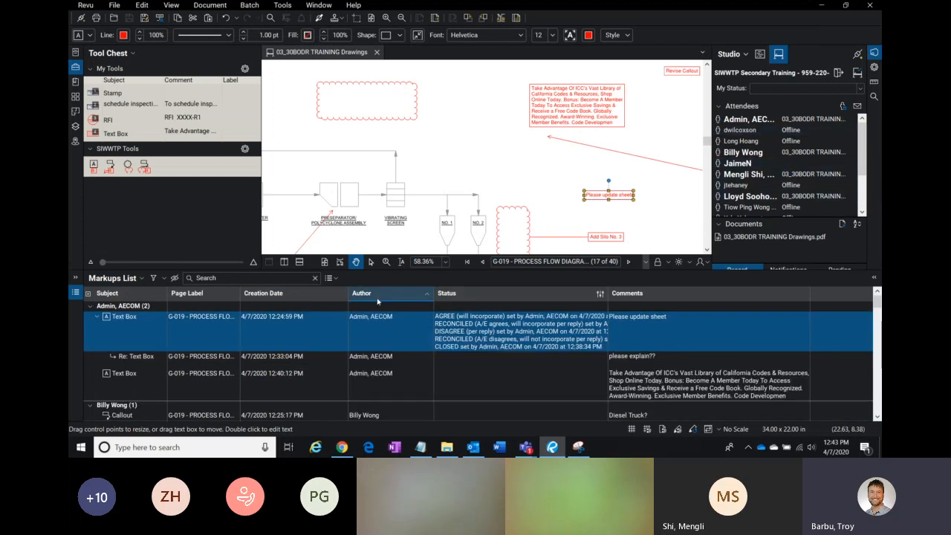
key(ctrl)
Step: Open the context options for an attendee in the Studio session, then dismiss them
mouse_move(743, 154)
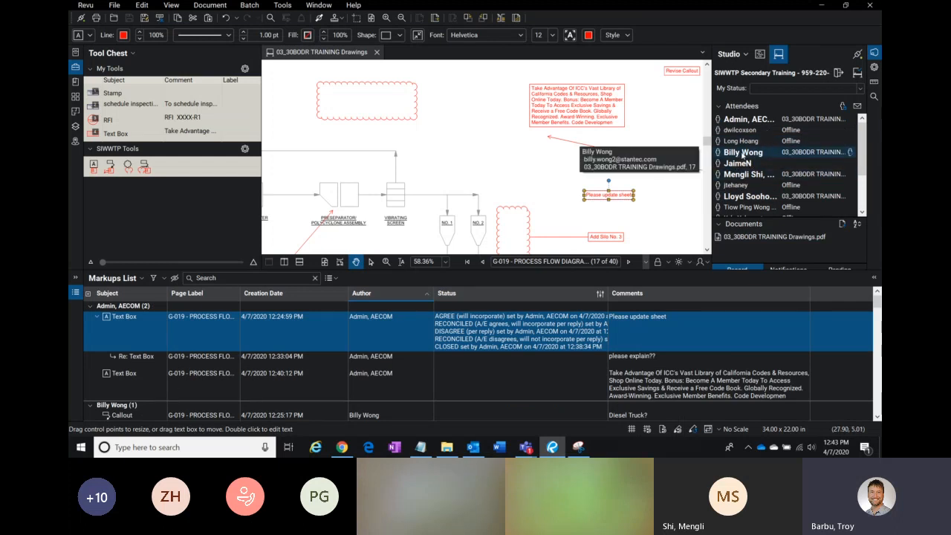
right_click(744, 154)
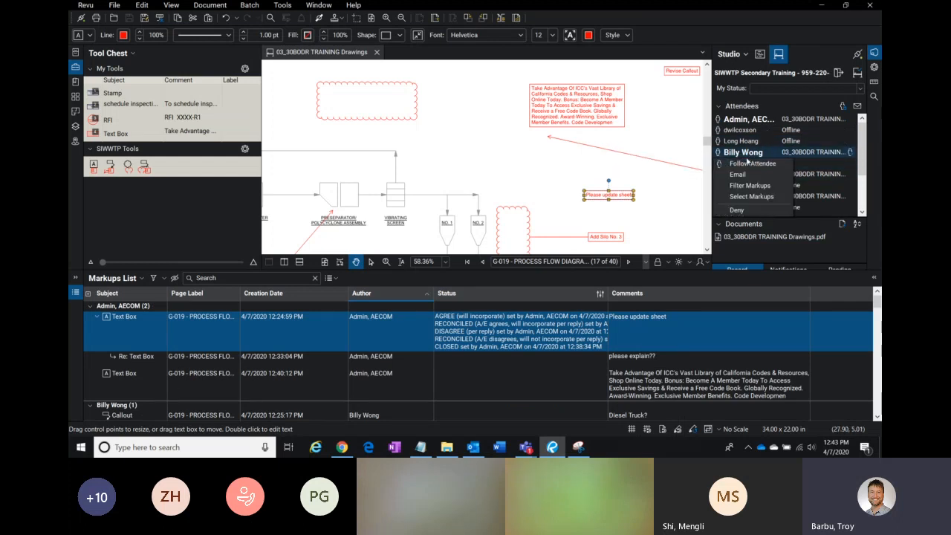
key(ctrl)
click(430, 158)
click(430, 159)
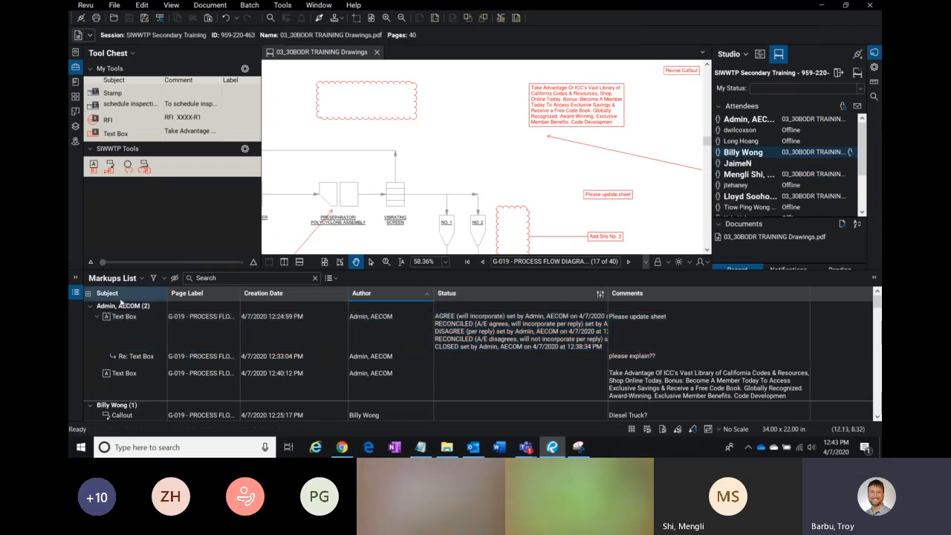
Step: Turn the Markups List filter back on and shrink the Markups List panel to enlarge the drawing
click(154, 278)
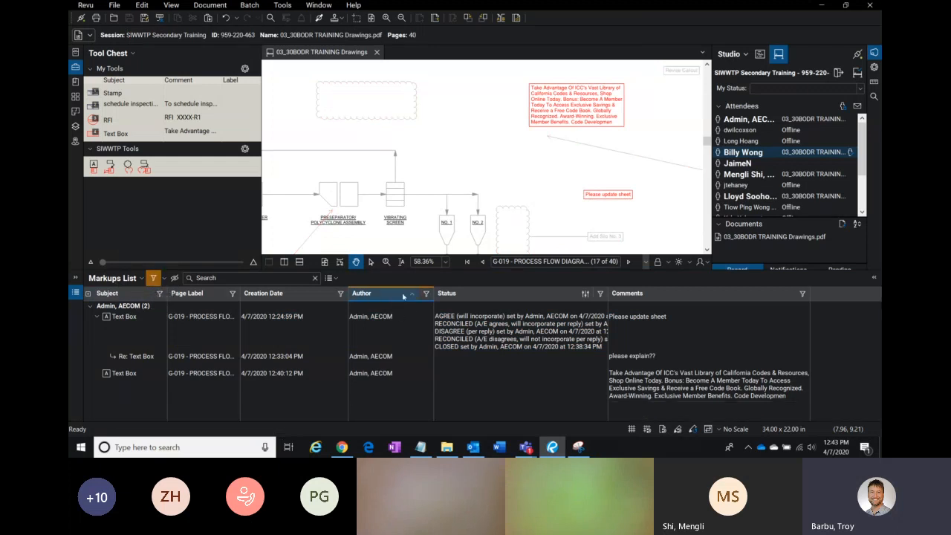
click(426, 296)
mouse_move(429, 322)
mouse_down()
mouse_move(430, 356)
mouse_move(434, 317)
mouse_up()
click(479, 144)
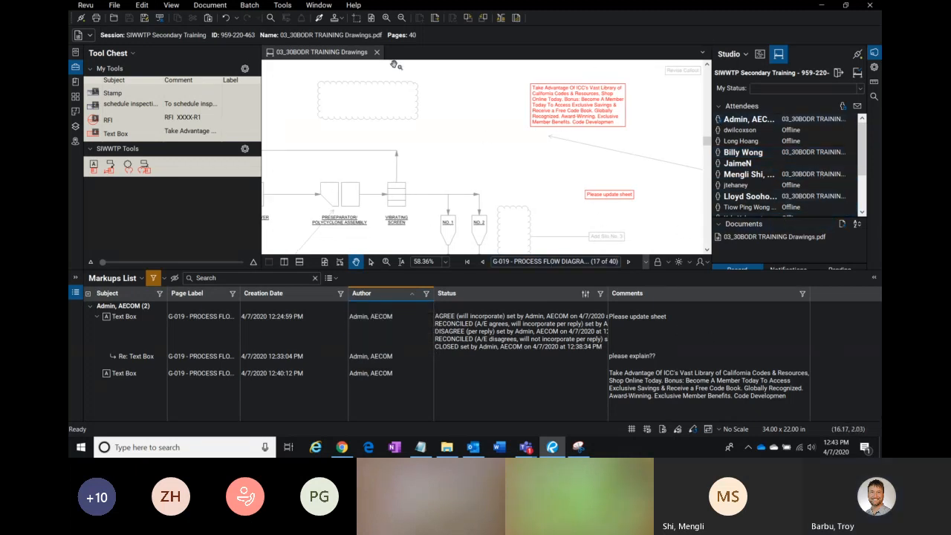
drag(481, 271, 486, 331)
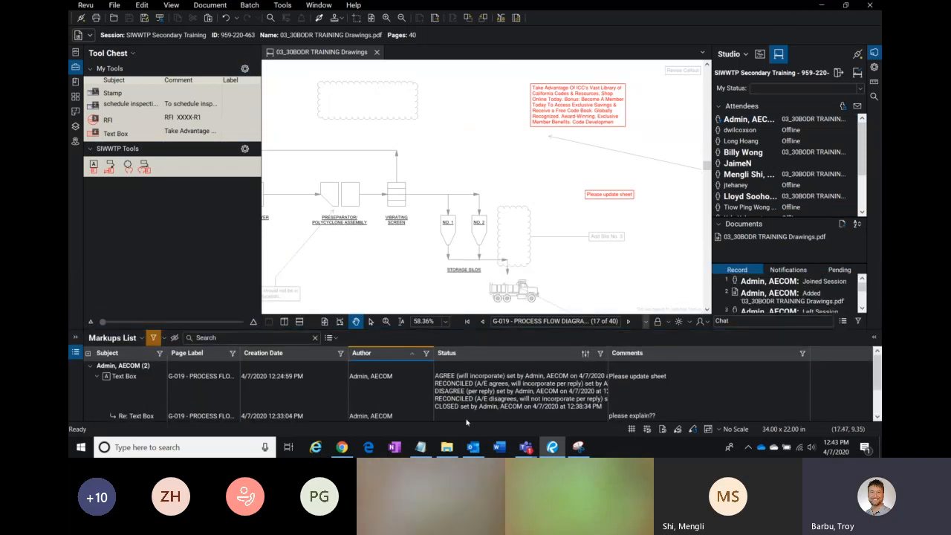
Step: Switch to the Teams meeting window
mouse_move(526, 447)
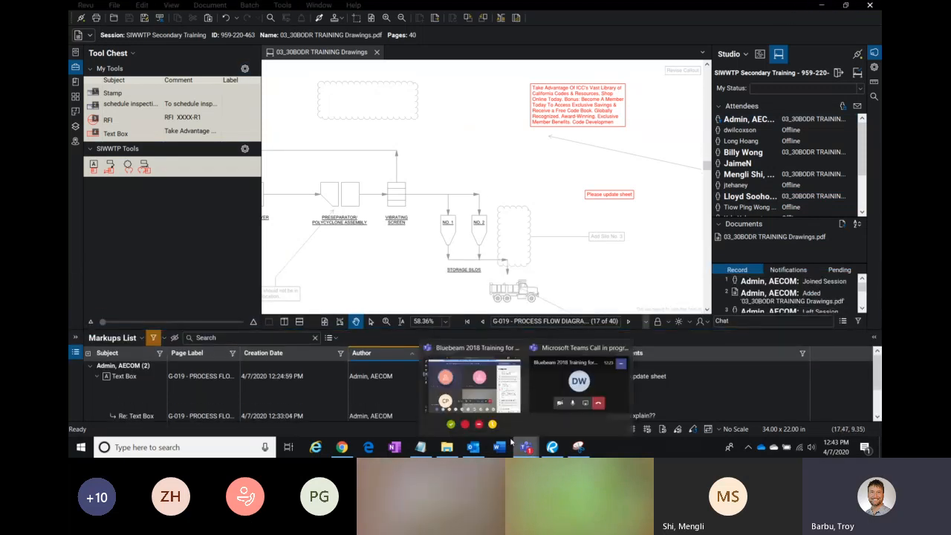
click(494, 397)
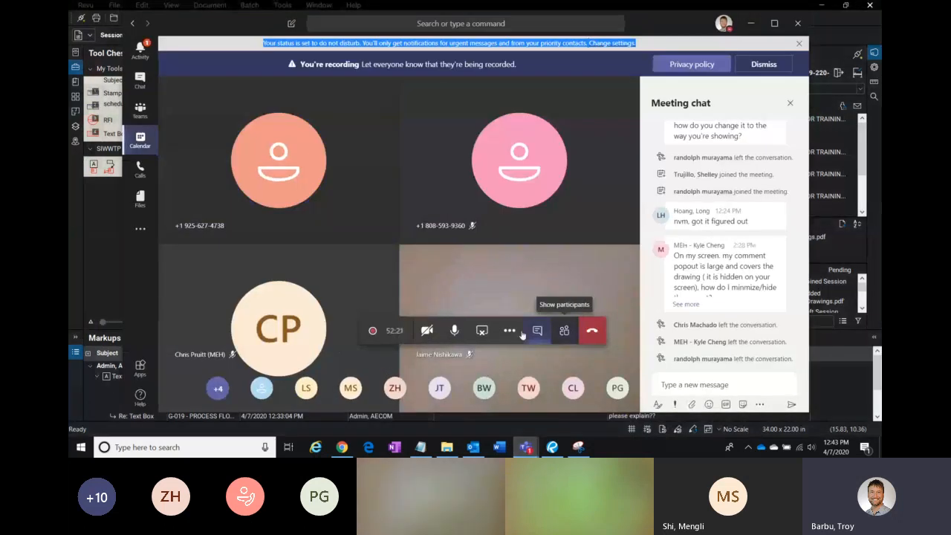